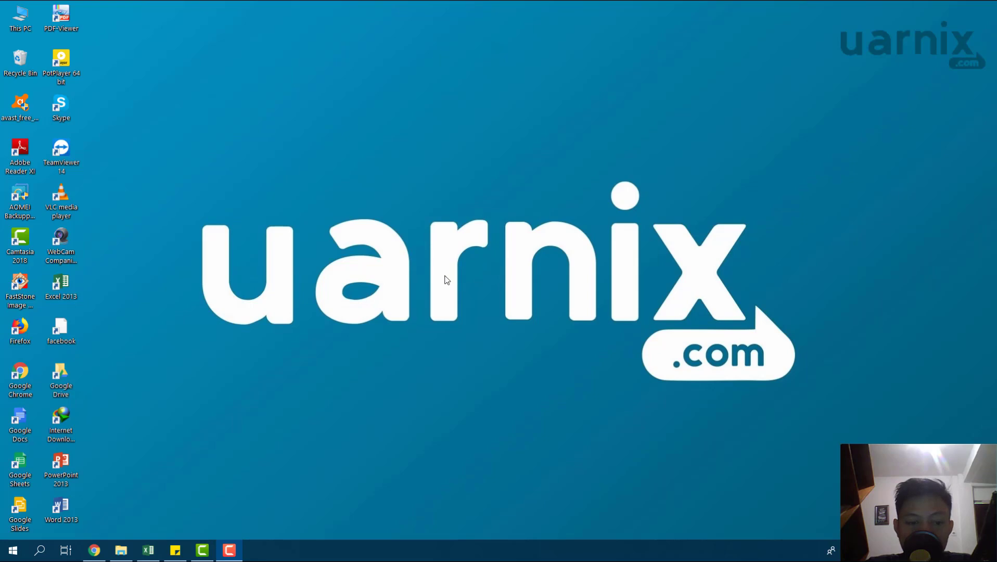
Restore the Excel window showing the 'bahan tutorial' workbook with its Sheet1 topic list
left_click(148, 551)
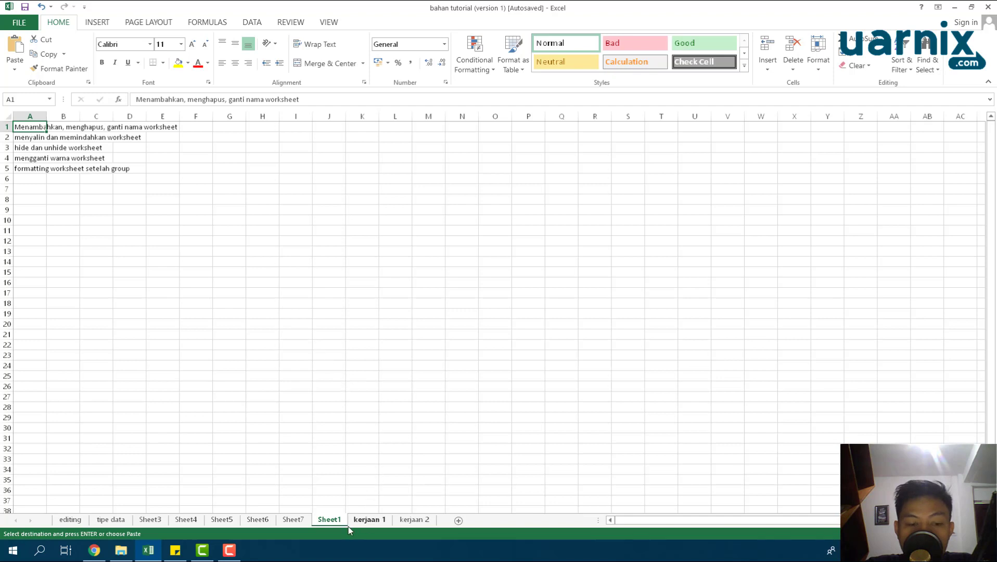
Create a new blank workbook, Book1, from File > New
left_click(12, 24)
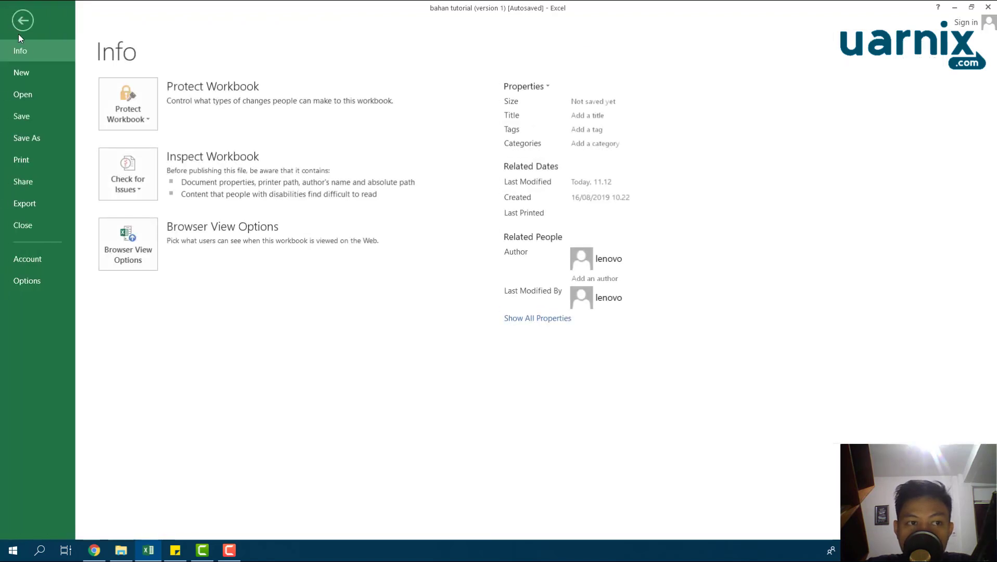
left_click(29, 68)
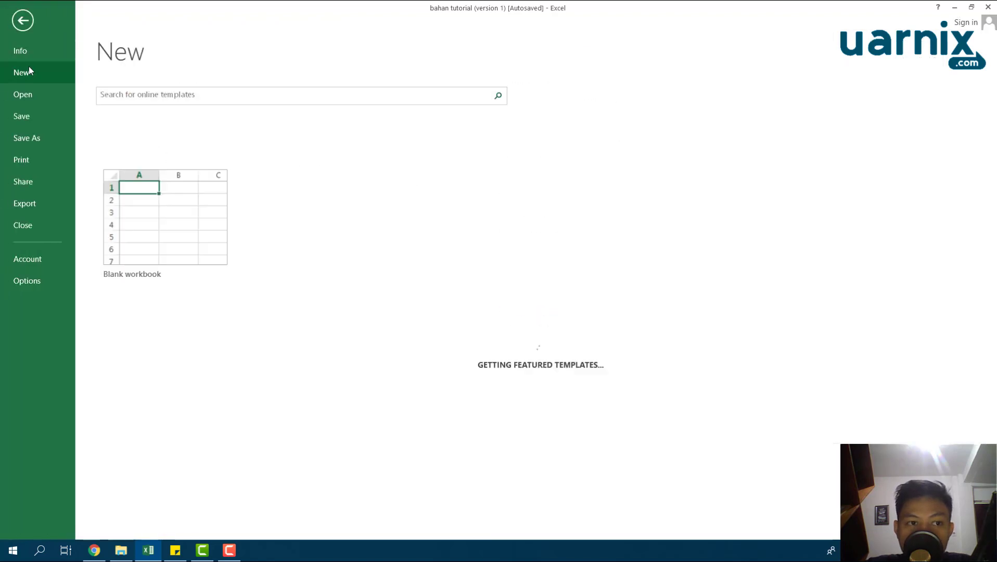
left_click(173, 227)
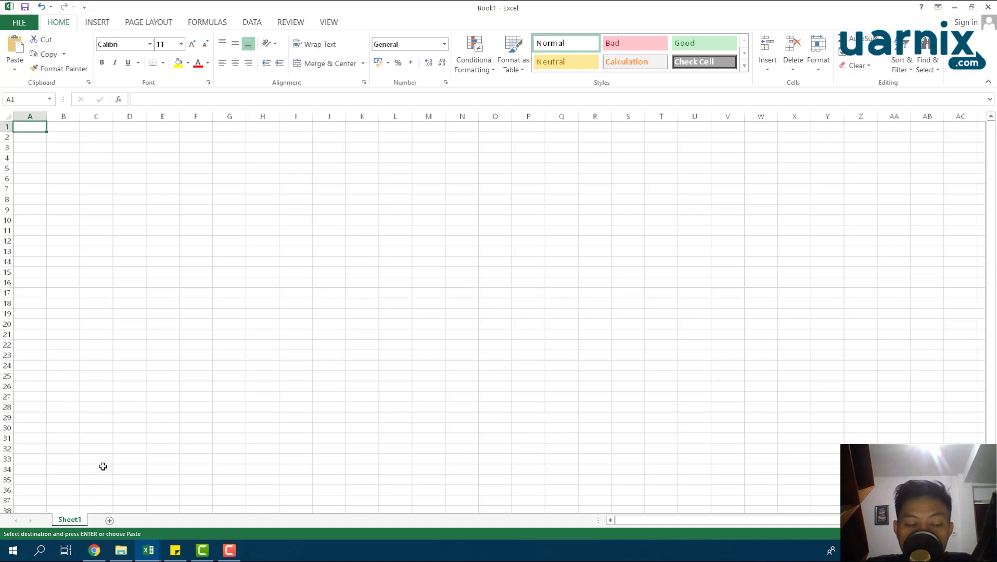
Add Sheet2 to Book1, toggling between Sheet1 and Sheet2 and ending on the empty Sheet2
left_click(110, 521)
left_click(76, 523)
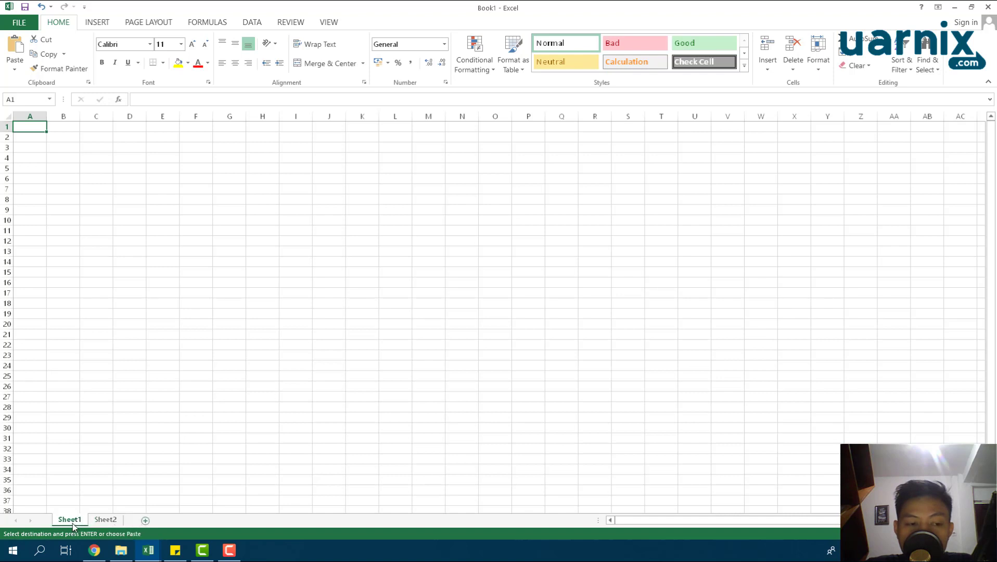
left_click(83, 199)
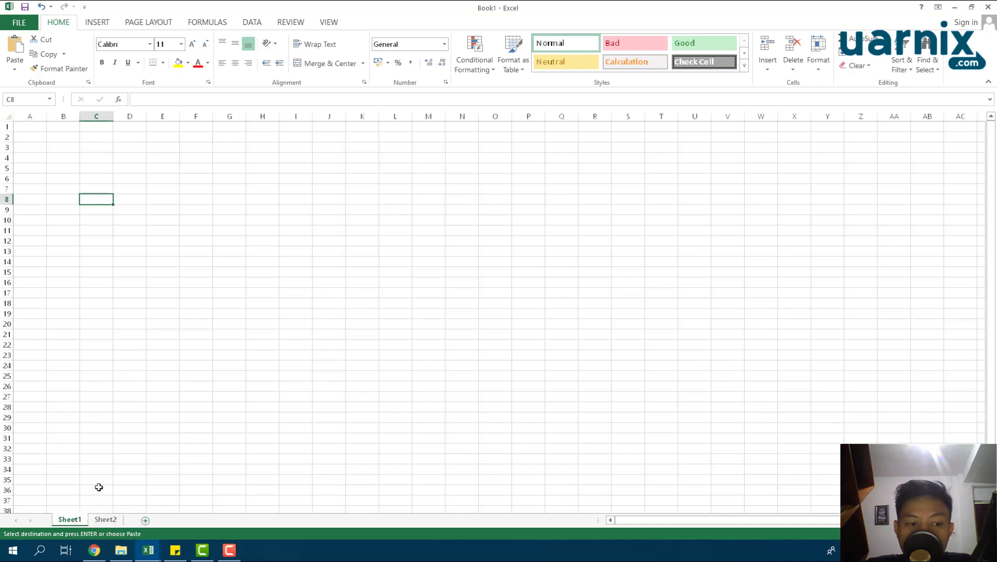
left_click(105, 519)
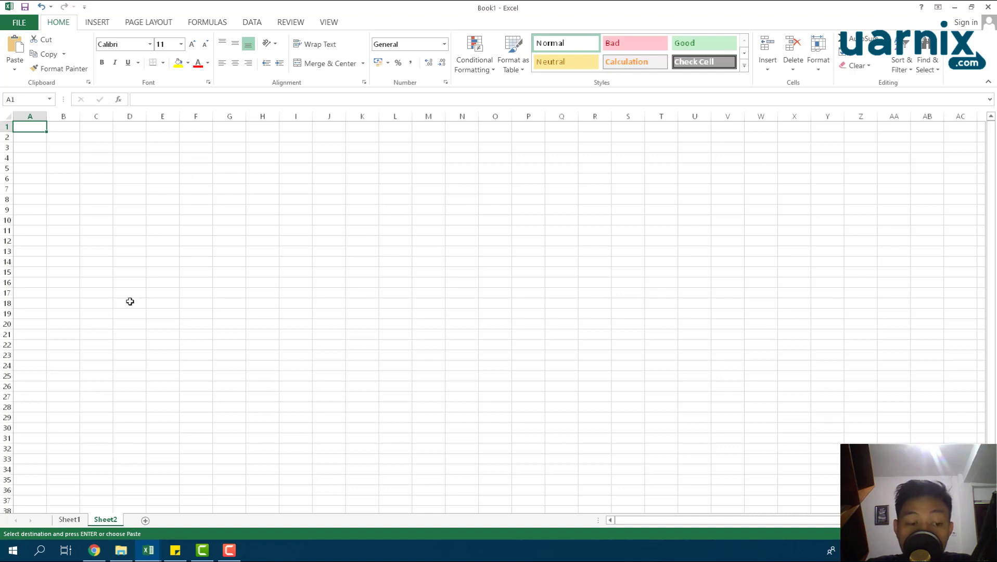
left_click(69, 520)
left_click(76, 157)
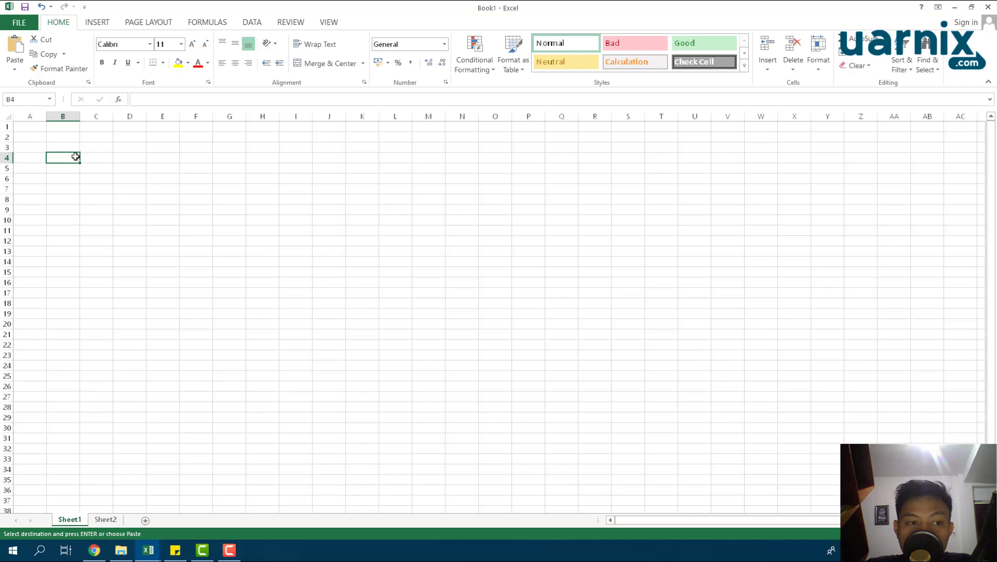
left_click(40, 132)
left_click(106, 519)
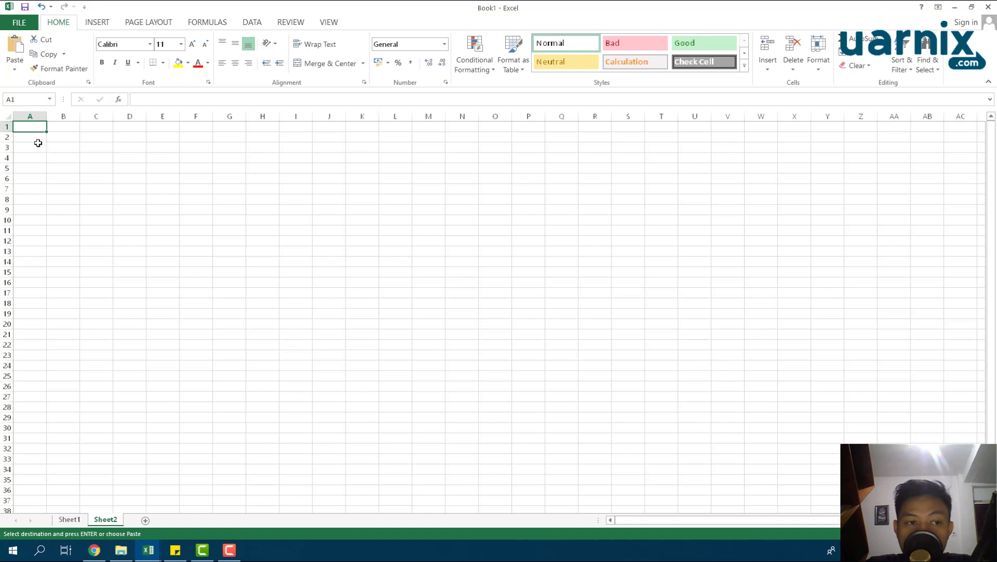
left_click_drag(37, 137, 34, 439)
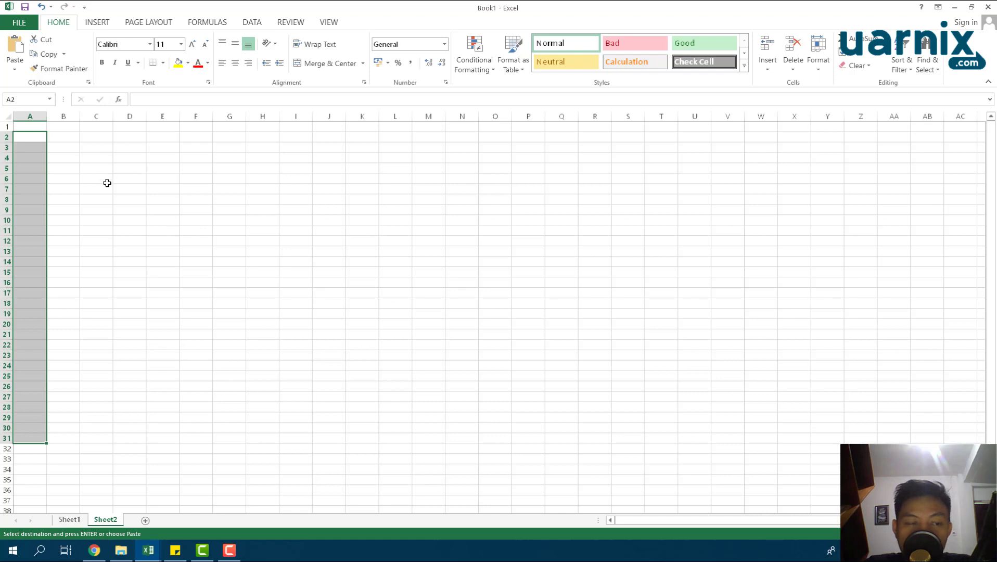
left_click(64, 148)
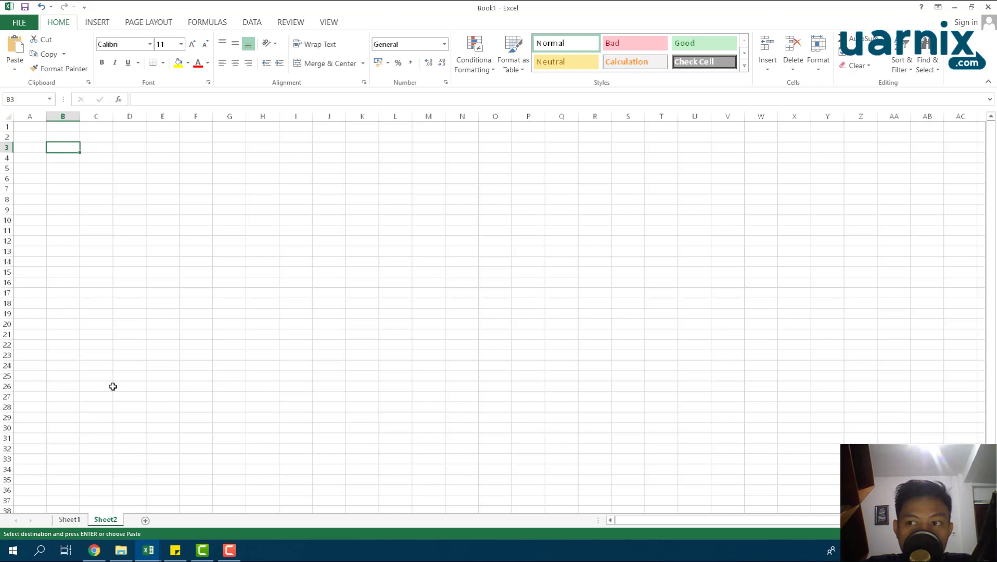
scroll(125, 384, "down", 12)
scroll(124, 385, "down", 7)
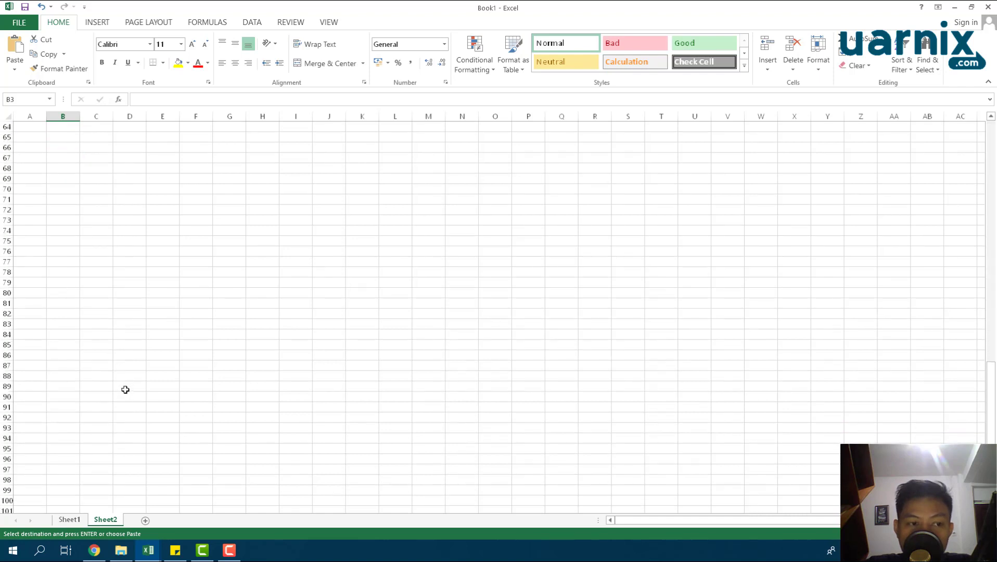
scroll(122, 385, "down", 6)
scroll(94, 437, "up", 8)
scroll(94, 436, "up", 12)
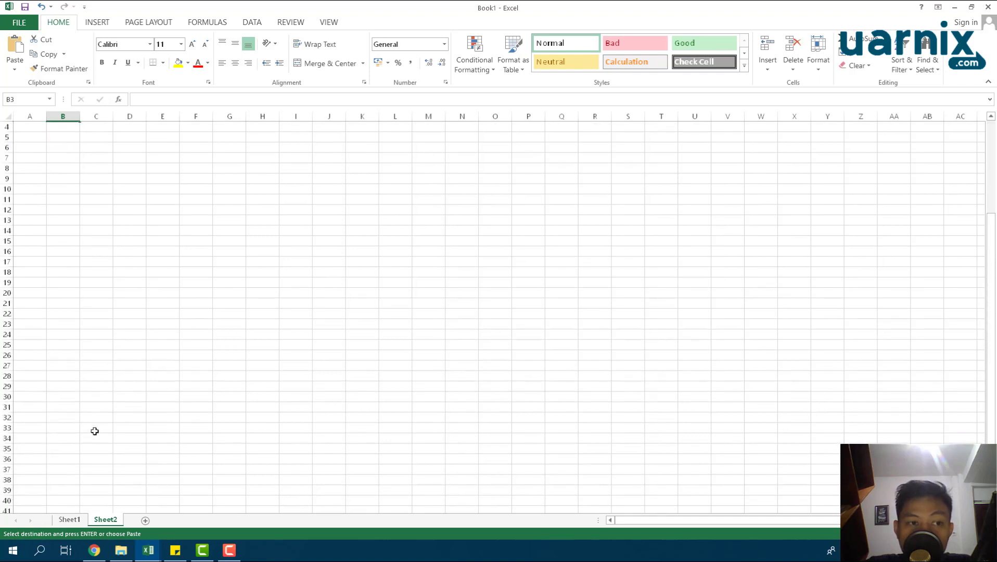
scroll(94, 433, "up", 5)
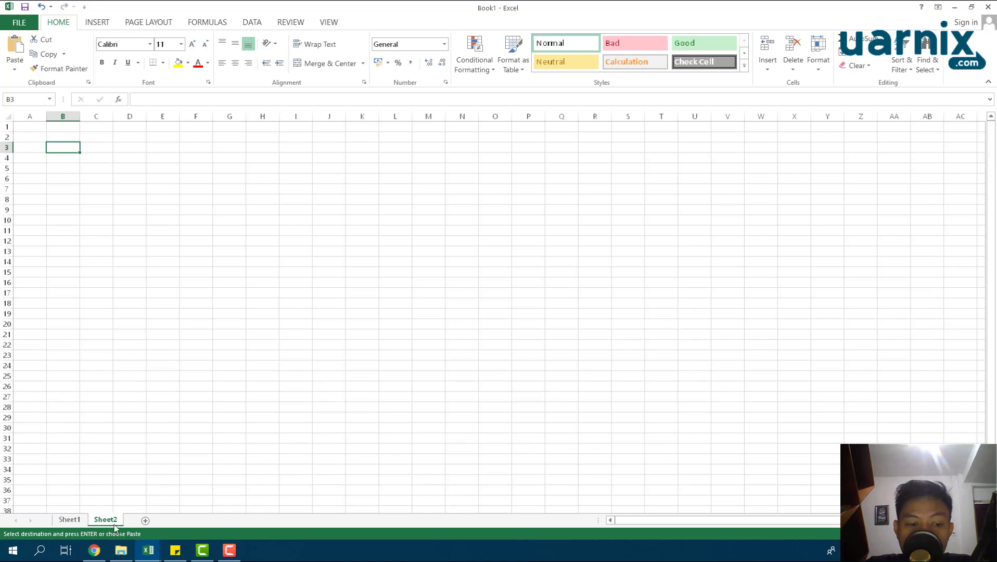
left_click(71, 521)
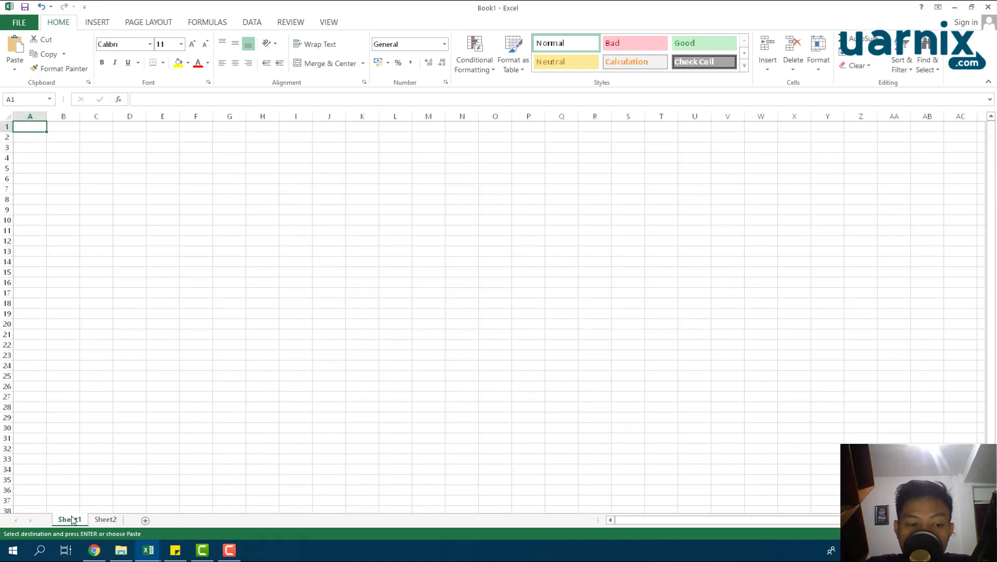
left_click(109, 520)
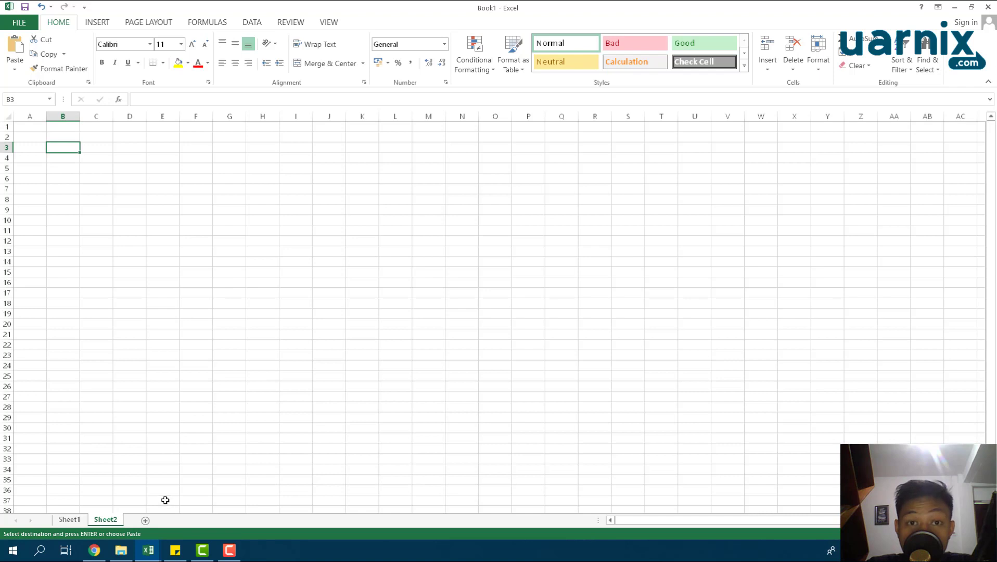
Switch to bahan tutorial and compare the kerjaan 1 and kerjaan 2 sheets, ending on Sheet1
left_click(148, 550)
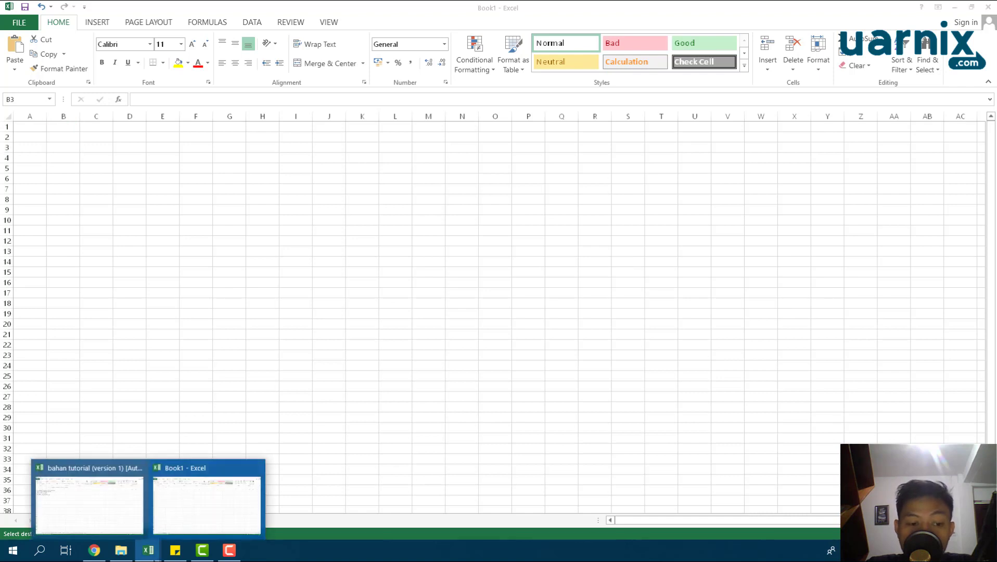
left_click(125, 513)
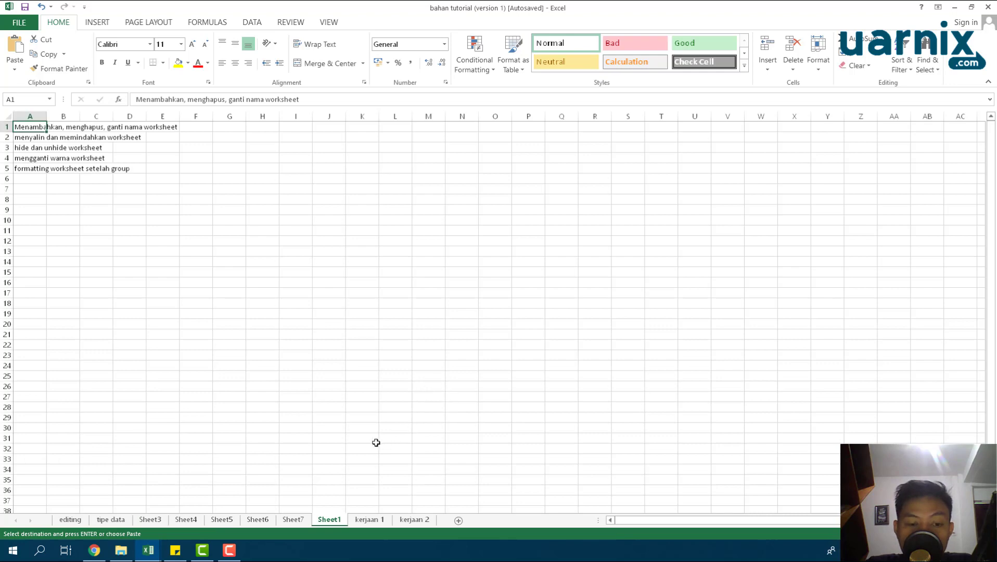
left_click(369, 521)
left_click(343, 523)
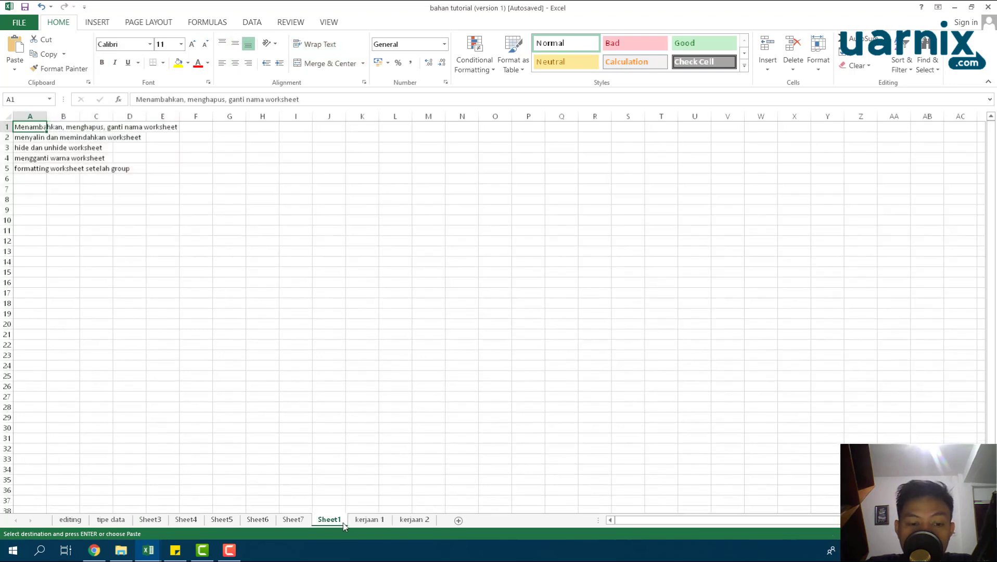
left_click(358, 524)
left_click(414, 521)
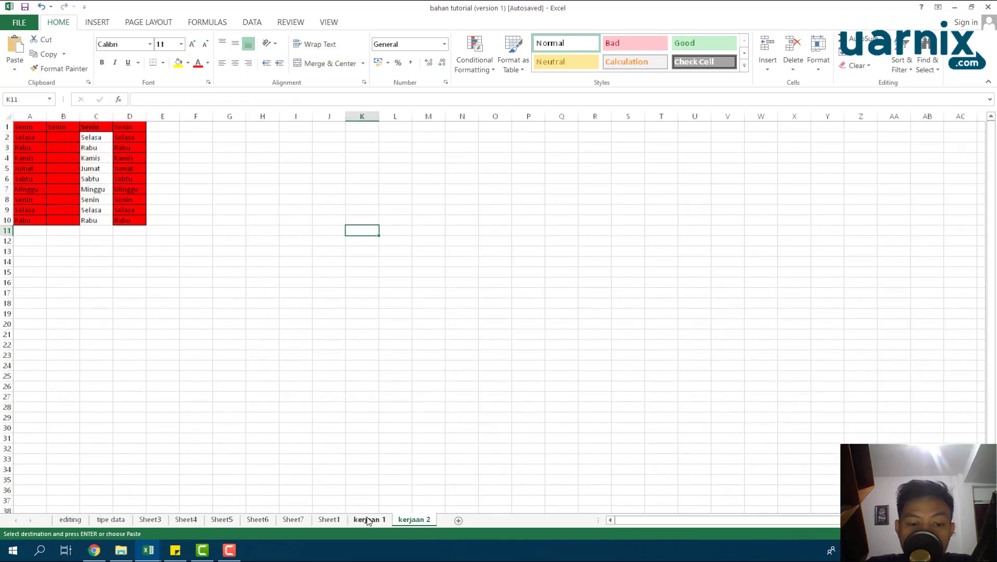
left_click(369, 521)
left_click(413, 521)
left_click(369, 521)
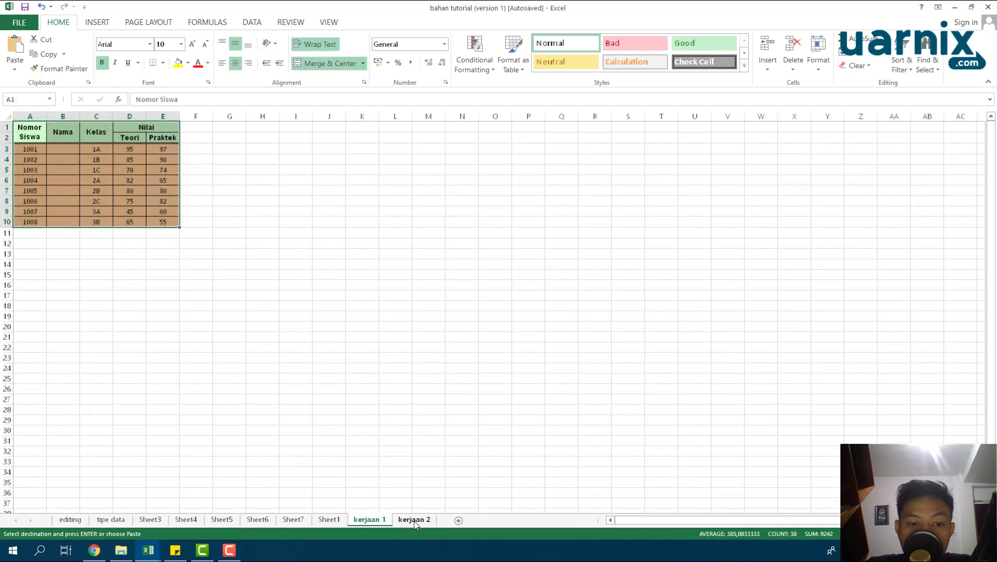
left_click(413, 521)
left_click(382, 523)
left_click(329, 520)
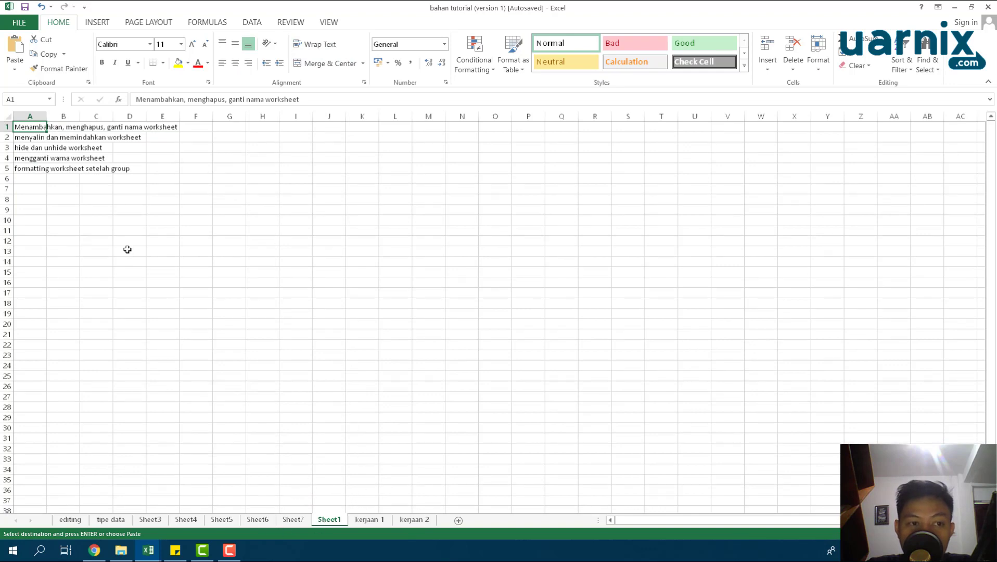
mouse_move(148, 551)
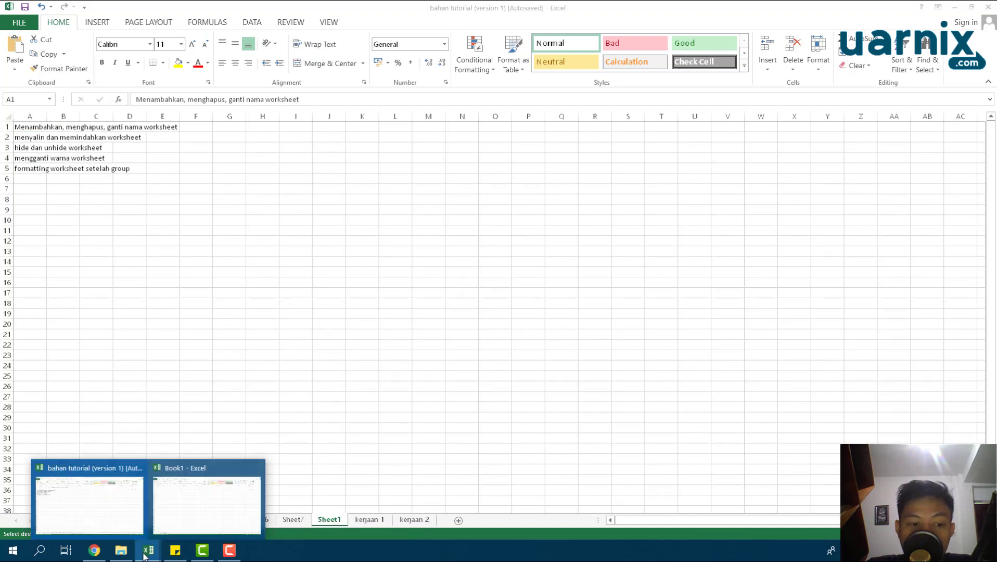
In Book1, delete Sheet2 and add a new Sheet3
left_click(197, 502)
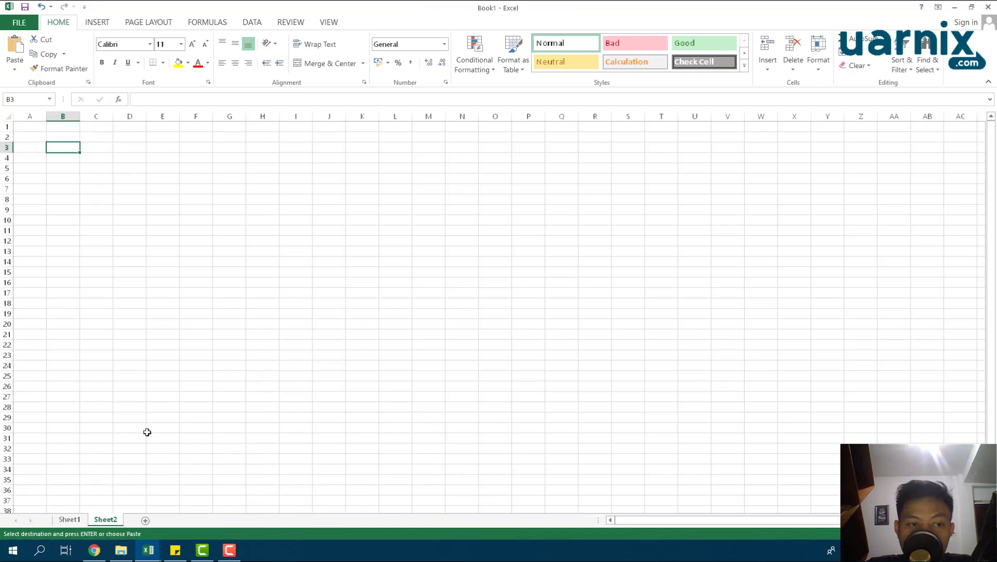
right_click(112, 520)
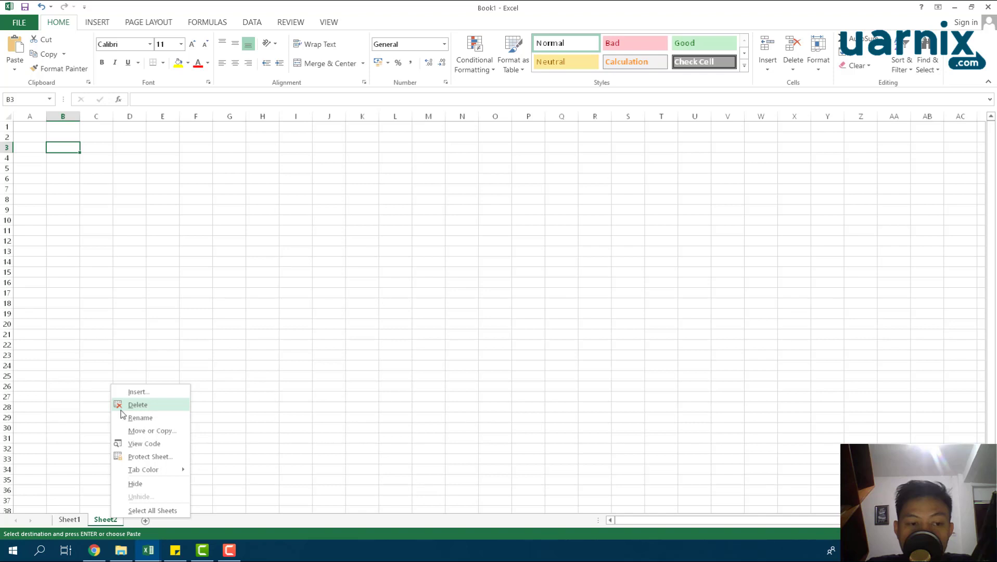
left_click(155, 406)
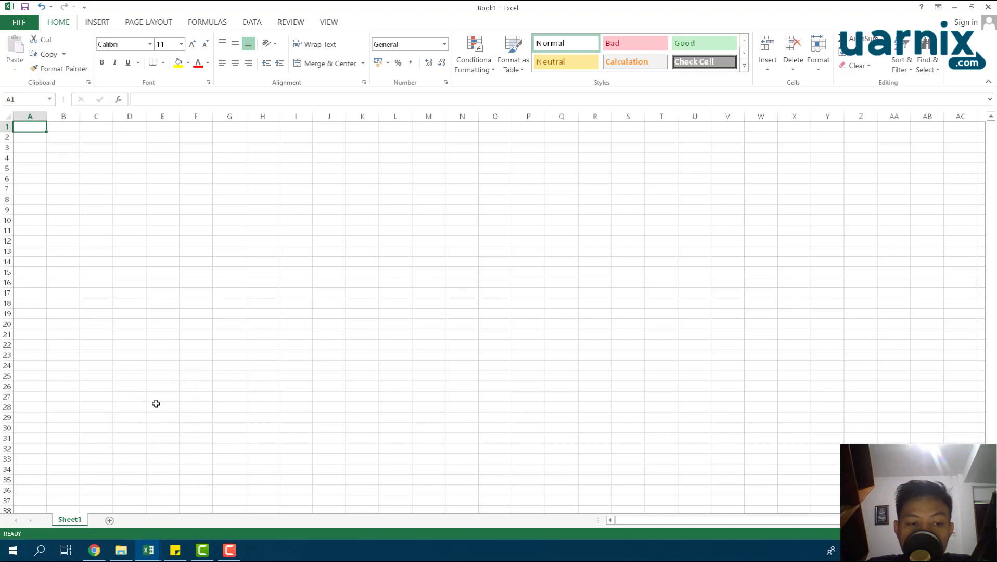
left_click(110, 521)
left_click(148, 550)
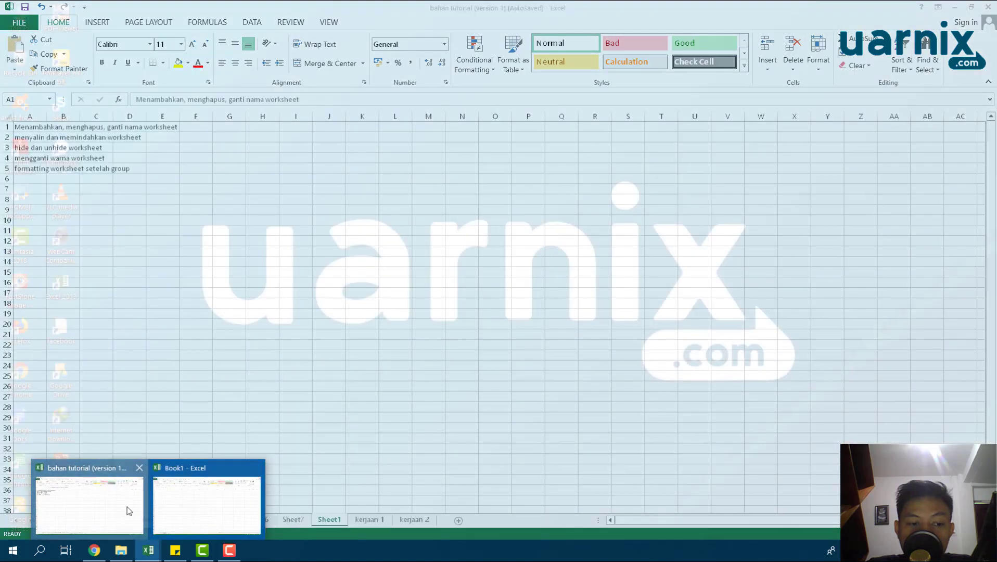
In bahan tutorial, start deleting kerjaan 2 but cancel, keeping the sheet
left_click(88, 505)
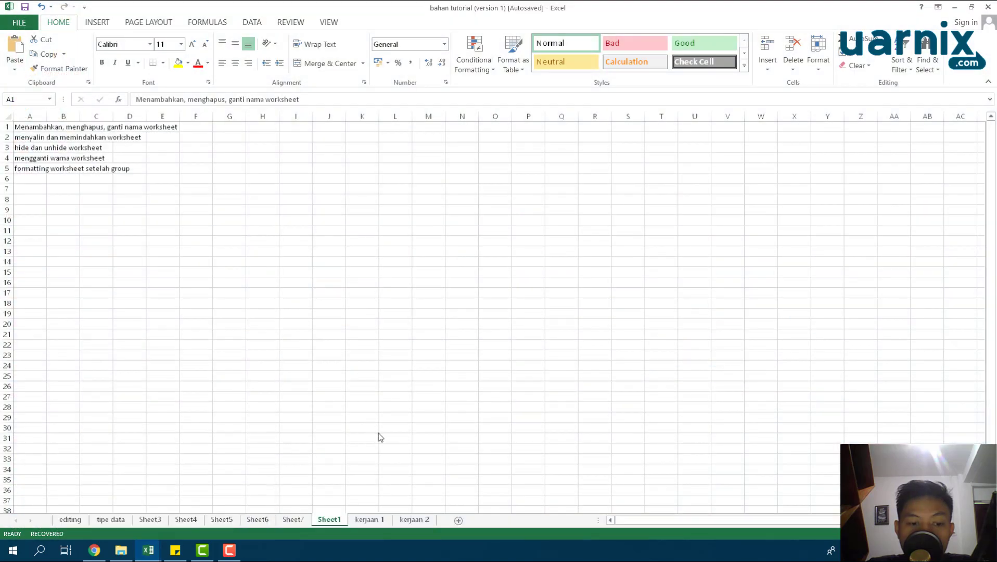
left_click(412, 520)
right_click(428, 521)
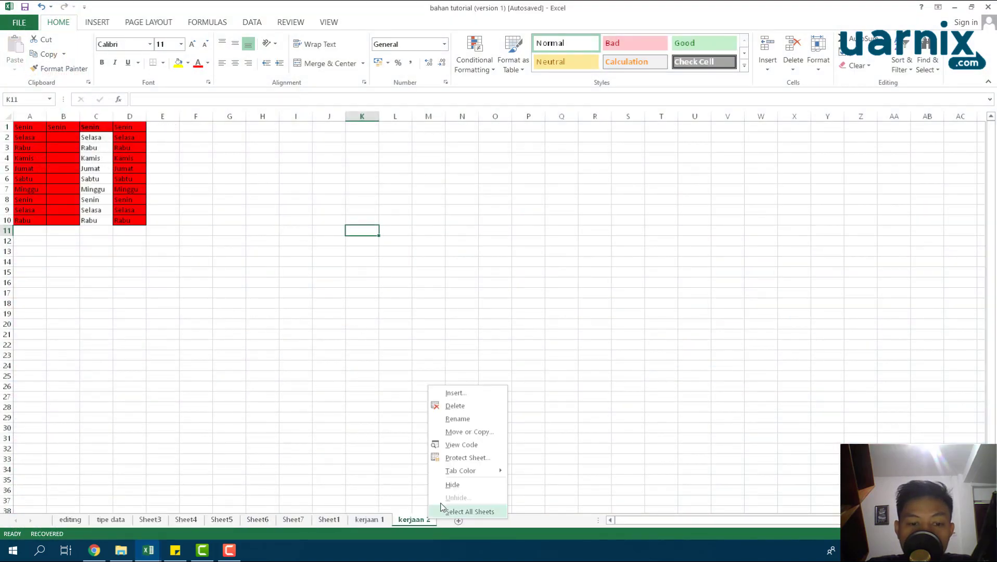
left_click(456, 415)
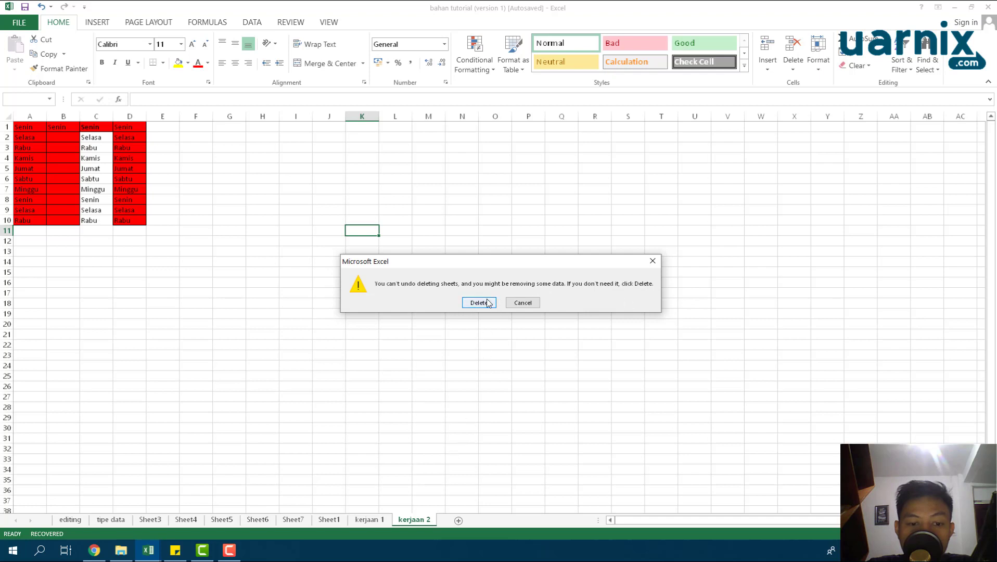
left_click(525, 304)
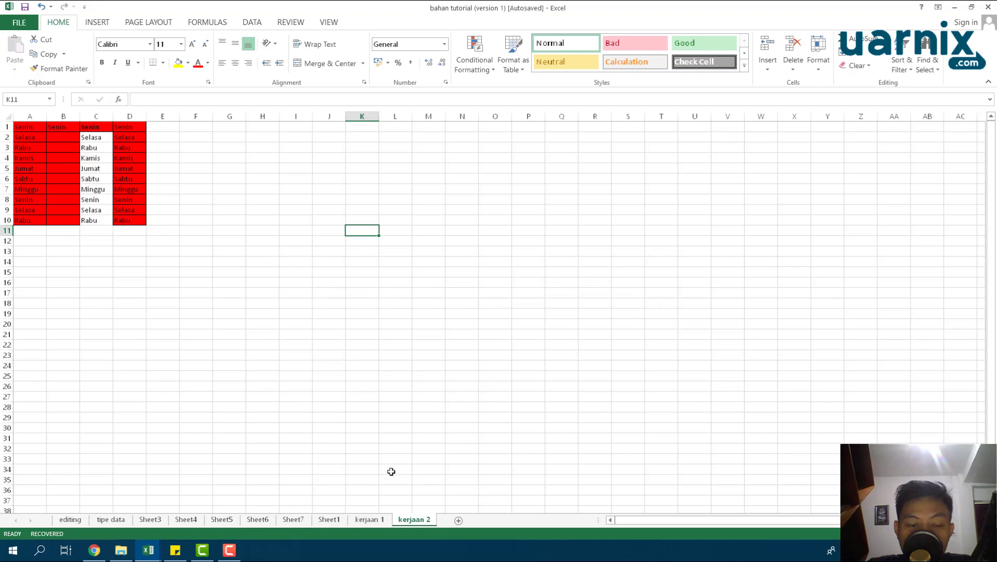
left_click(330, 520)
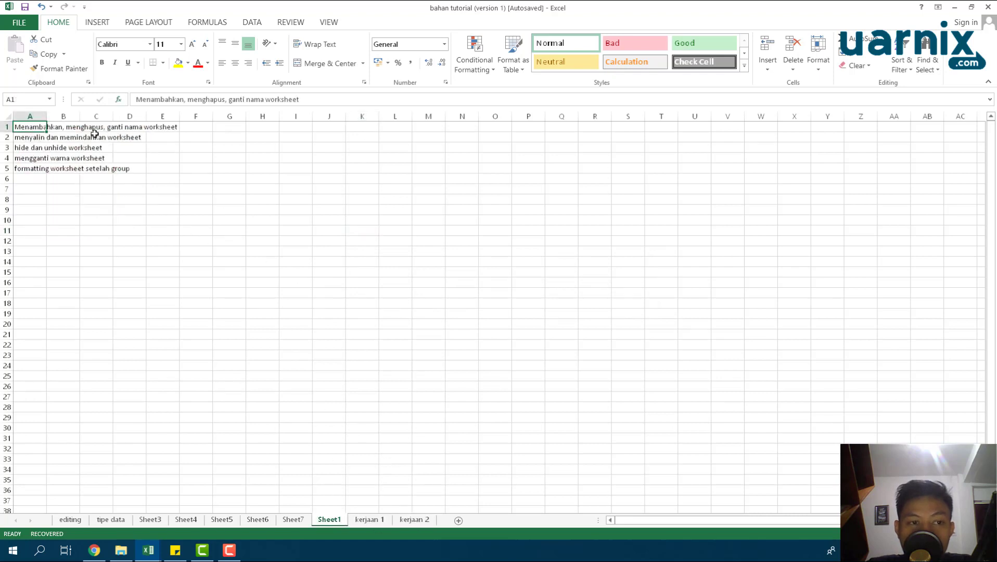
left_click(417, 520)
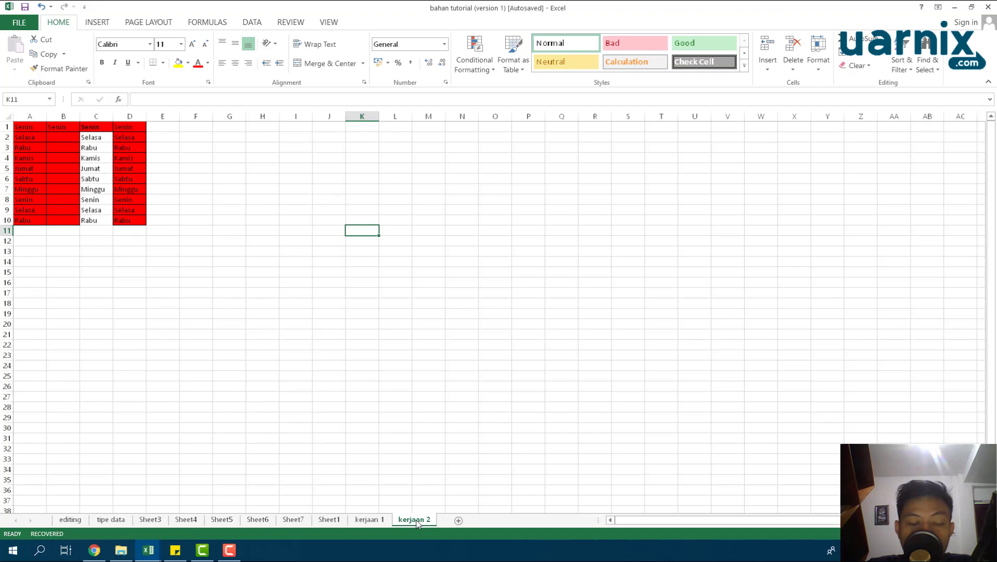
Group kerjaan 1 with kerjaan 2, cancel deleting the group, and return to Book1
left_click(370, 520, "ctrl")
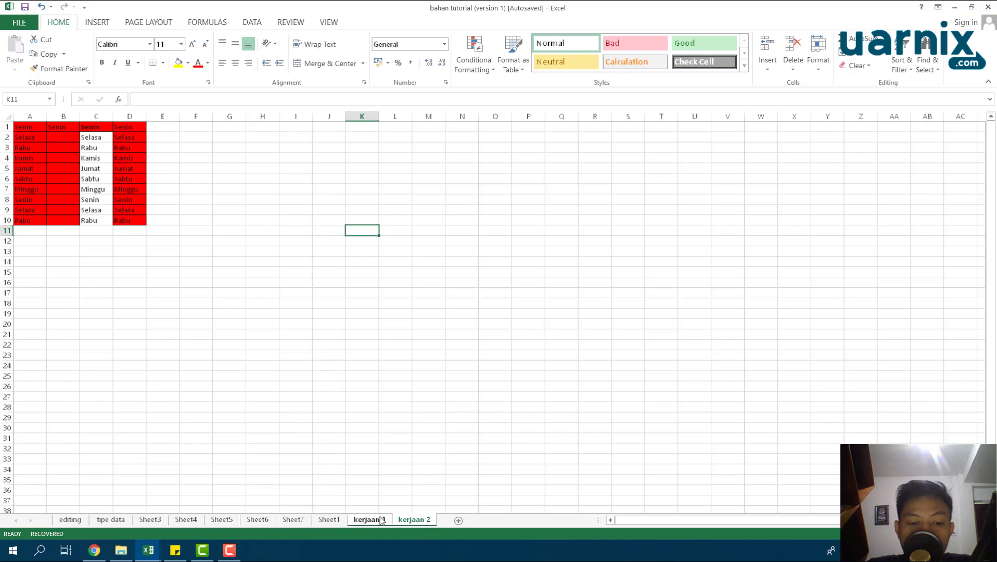
right_click(414, 522)
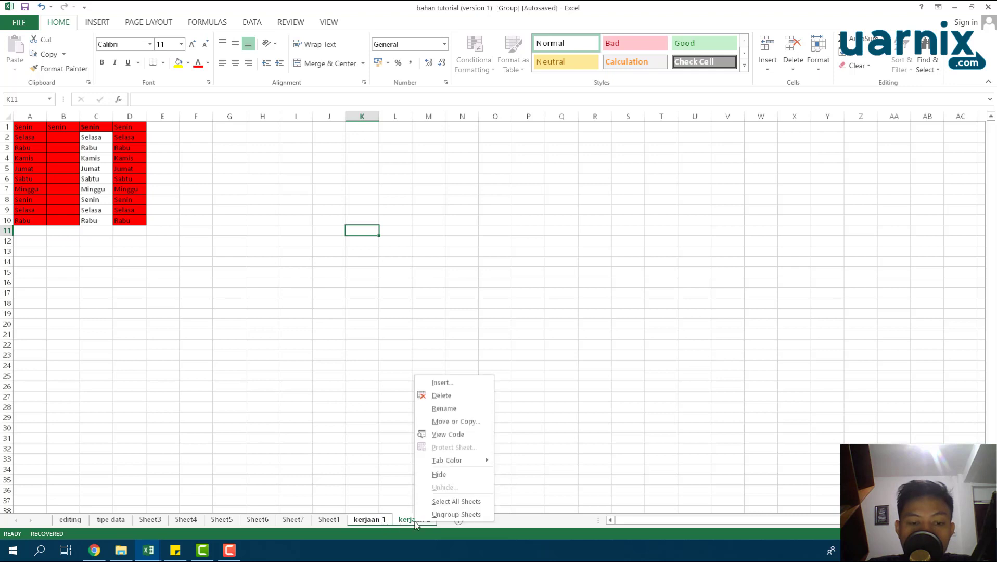
left_click(441, 396)
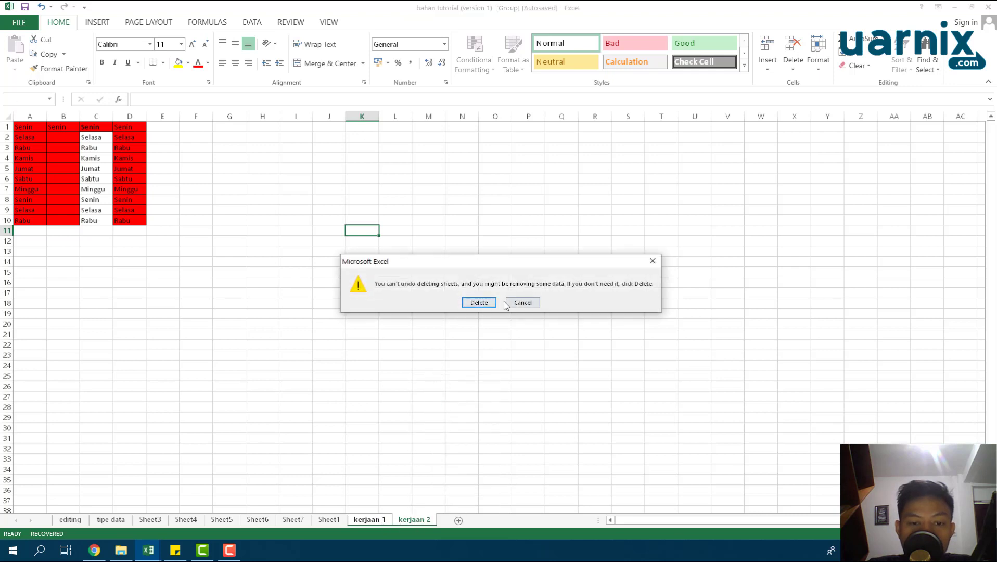
left_click(520, 302)
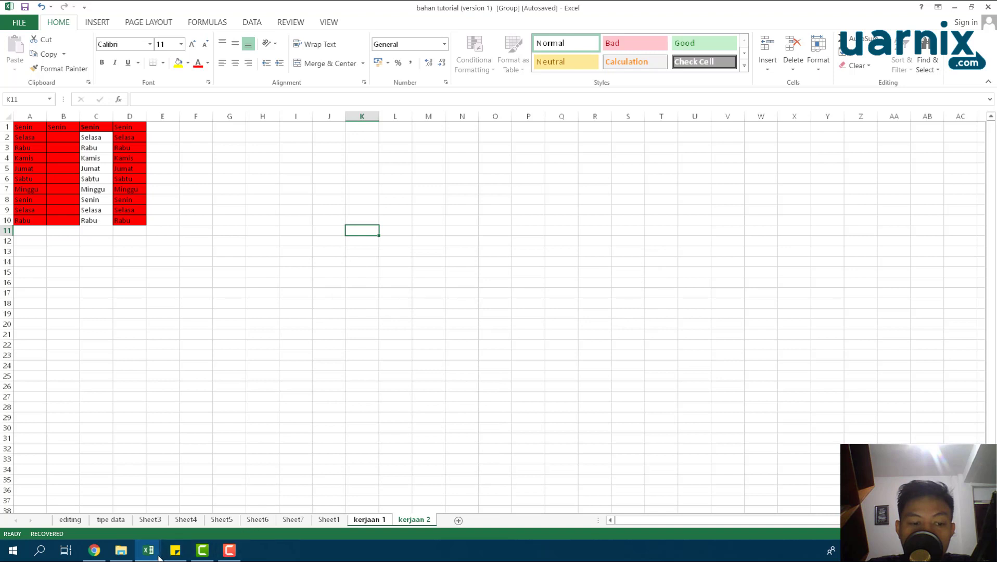
left_click(174, 517)
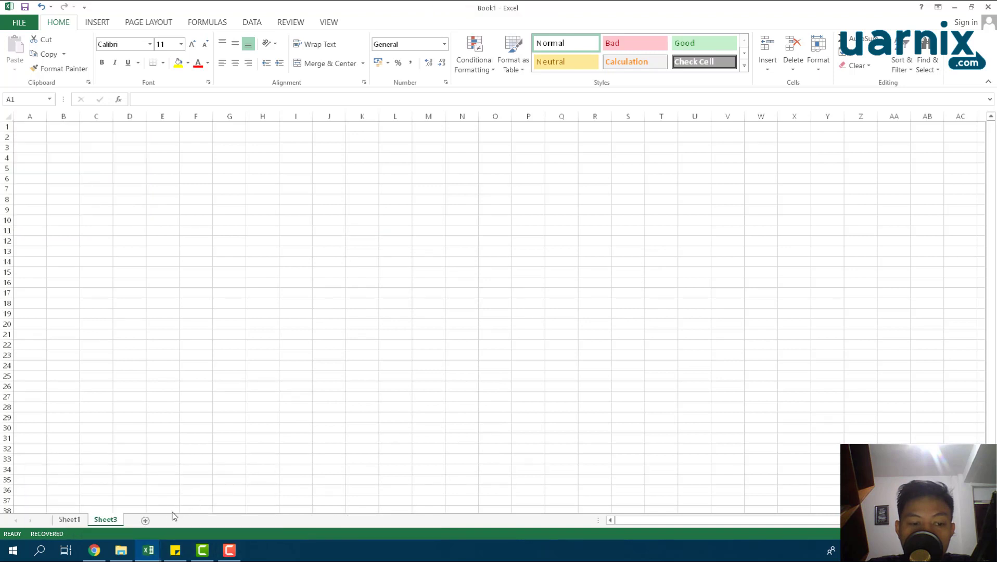
Add Sheet4, then group Sheet3 and Sheet4 and delete them both
left_click(145, 521)
left_click(134, 521, "shift")
right_click(134, 523)
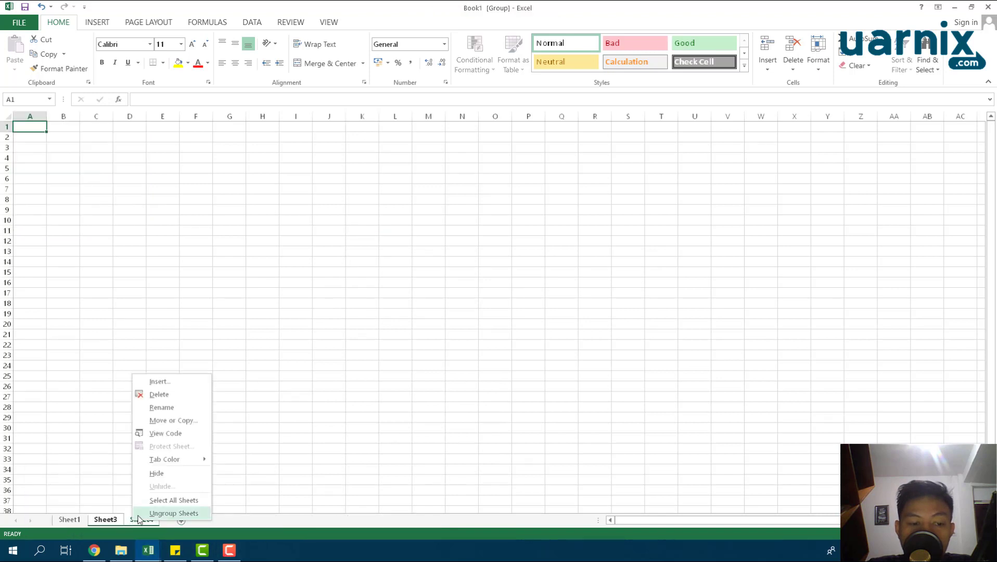
left_click(161, 395)
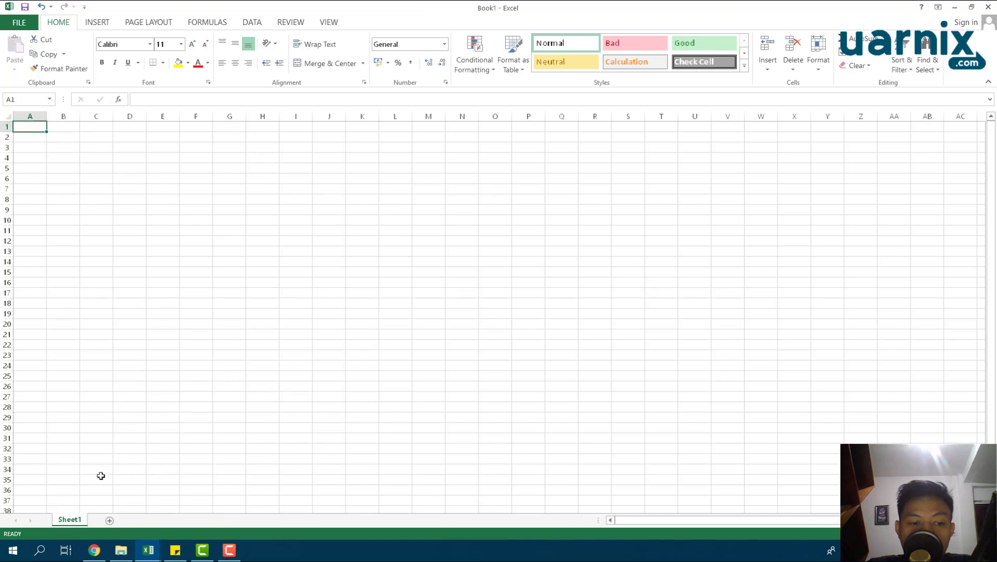
Add Sheet5, Sheet6 and Sheet7, group them, then ungroup by selecting Sheet1
left_click(110, 521)
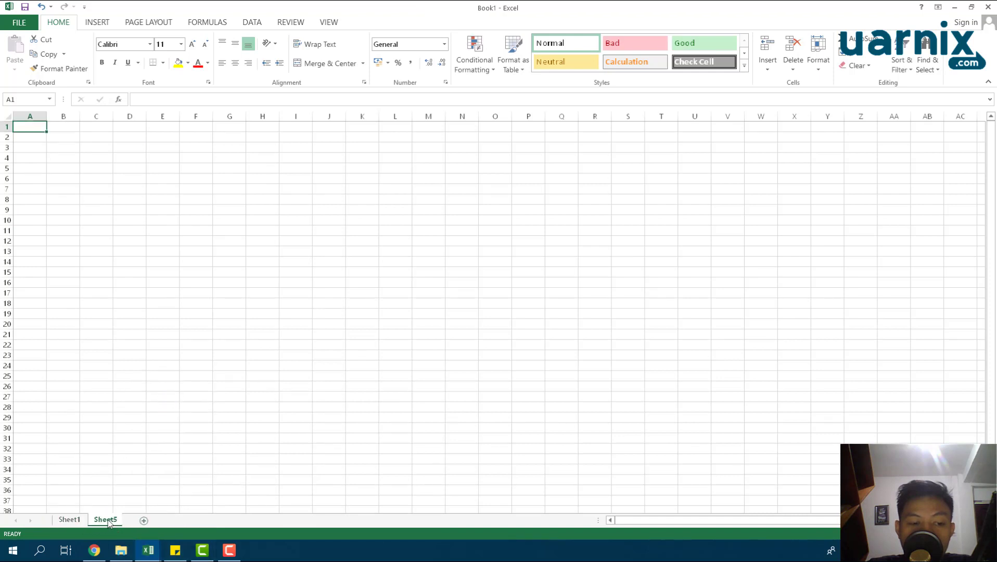
left_click(146, 522)
left_click(181, 520)
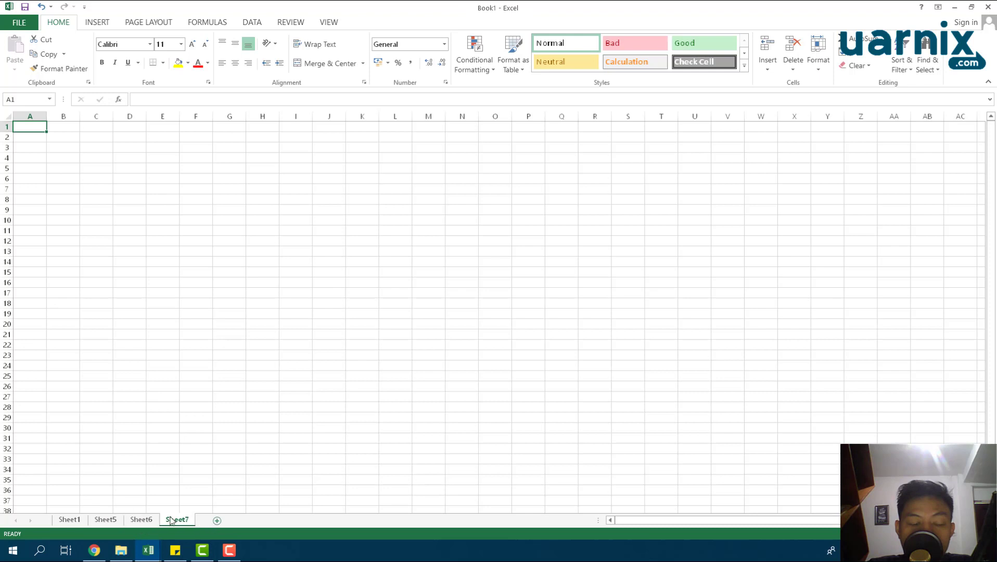
left_click(109, 522, "shift")
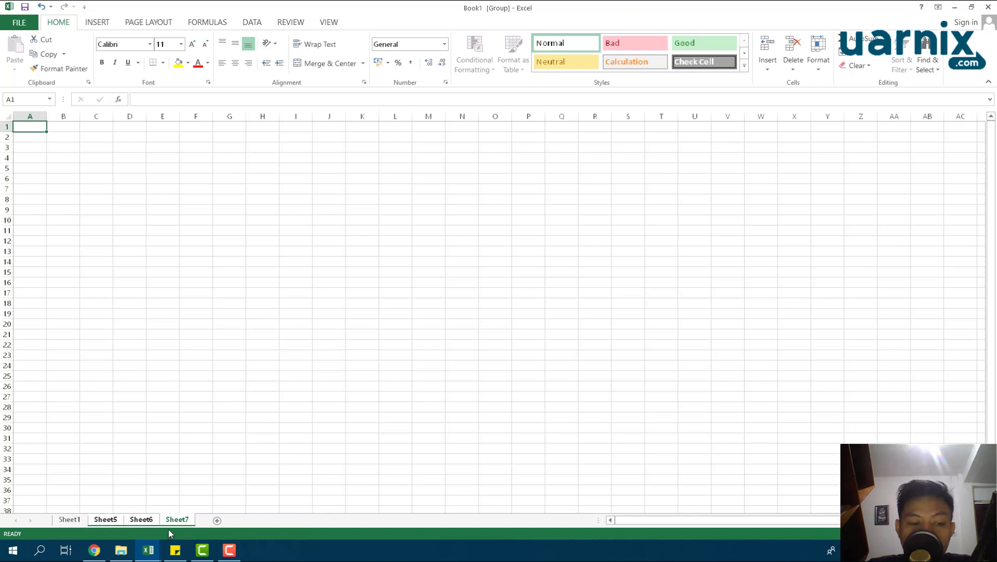
left_click(201, 490)
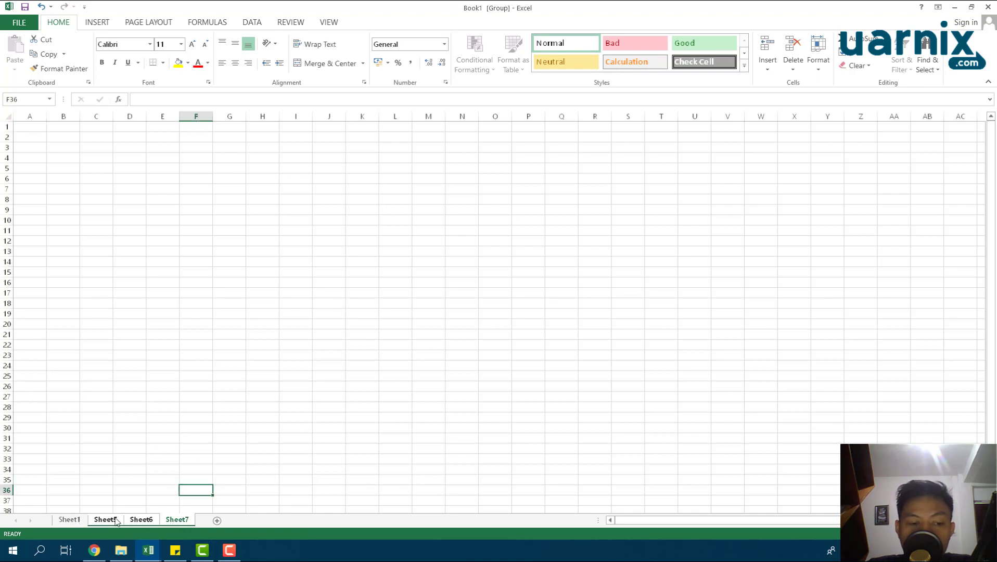
left_click(99, 519)
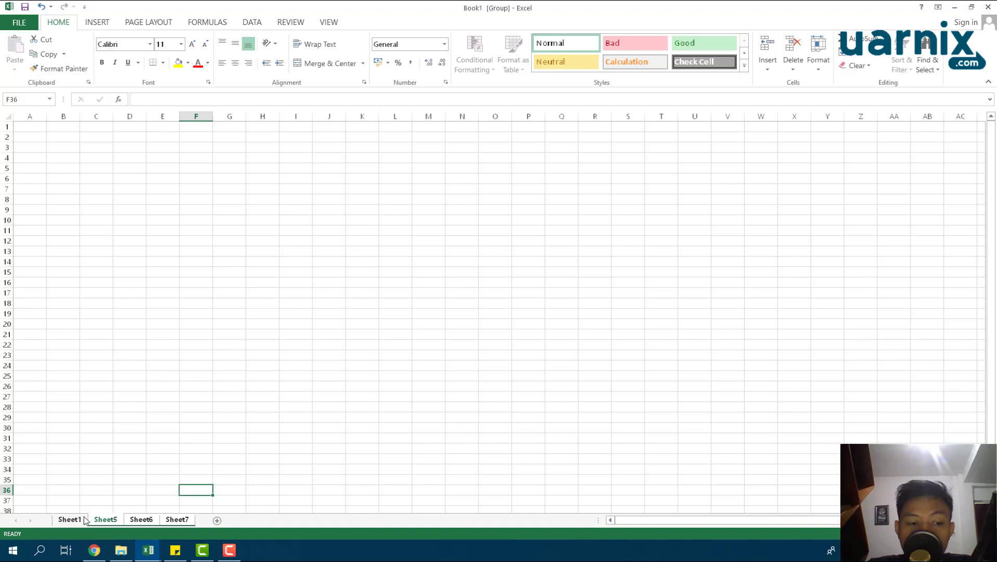
left_click(70, 519)
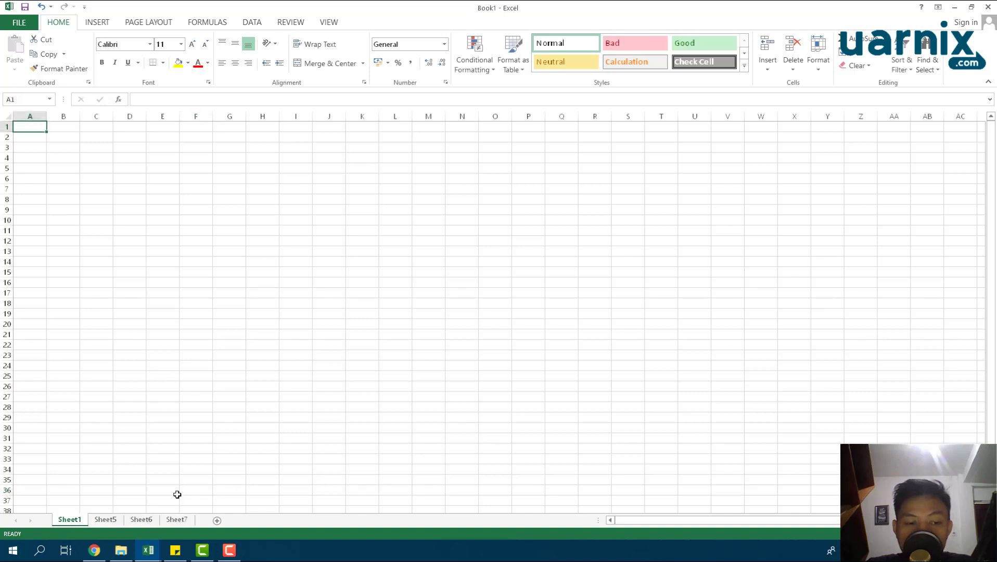
Group Sheet5 with Sheet7 and delete both sheets
left_click(115, 520)
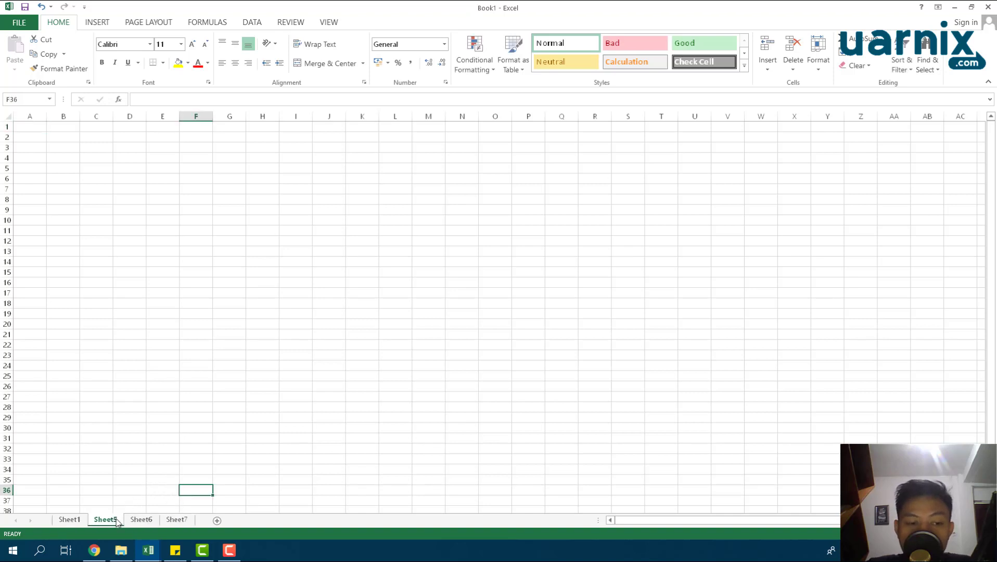
left_click(177, 520, "shift")
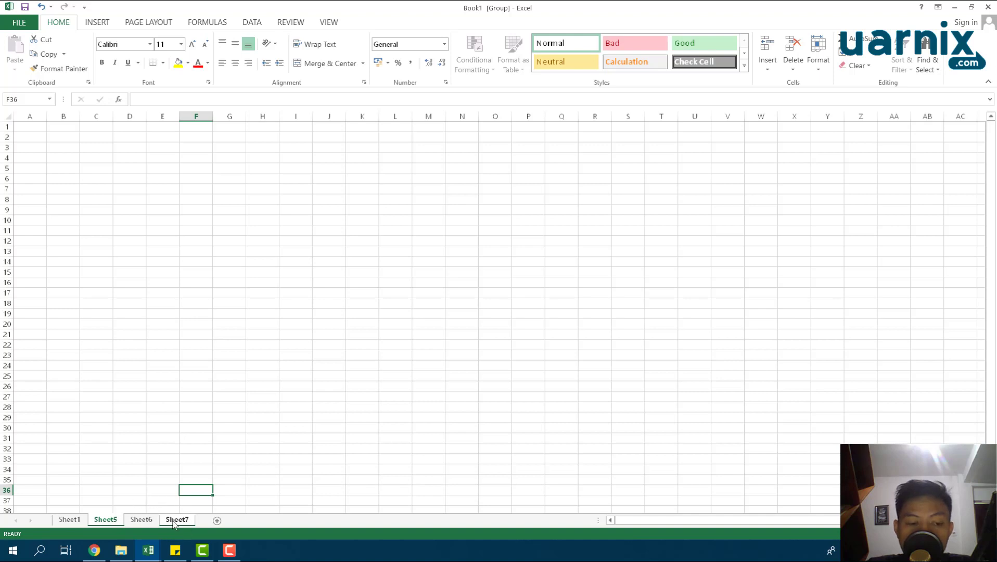
right_click(176, 520)
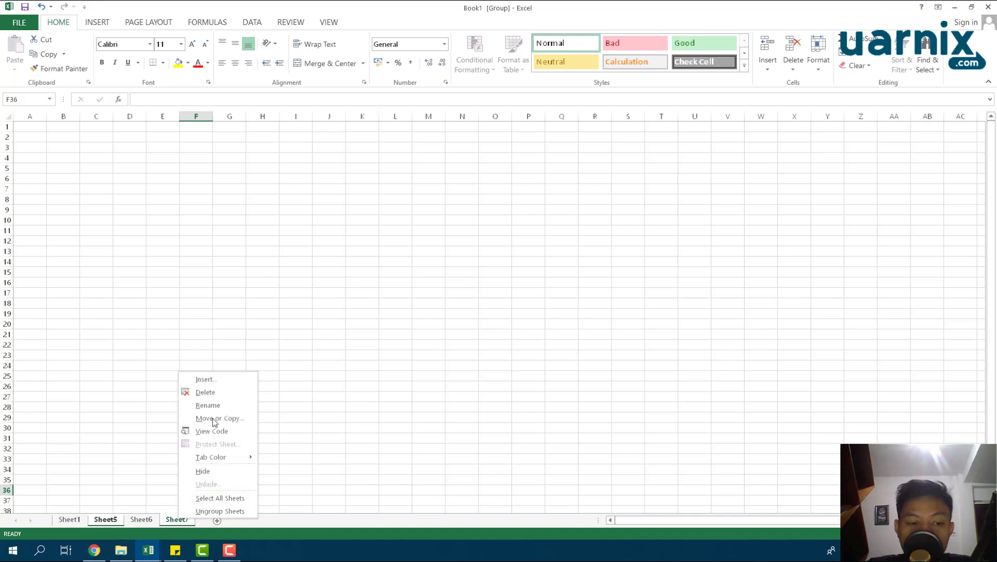
left_click(209, 391)
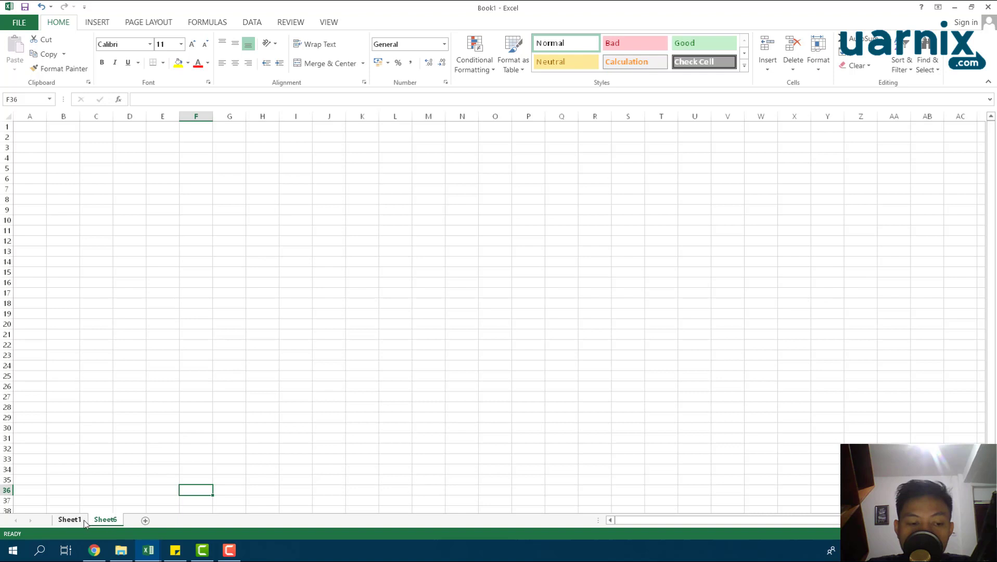
Add Sheet8 and Sheet9, then group only Sheet6, Sheet8 and Sheet9 together
left_click(146, 520)
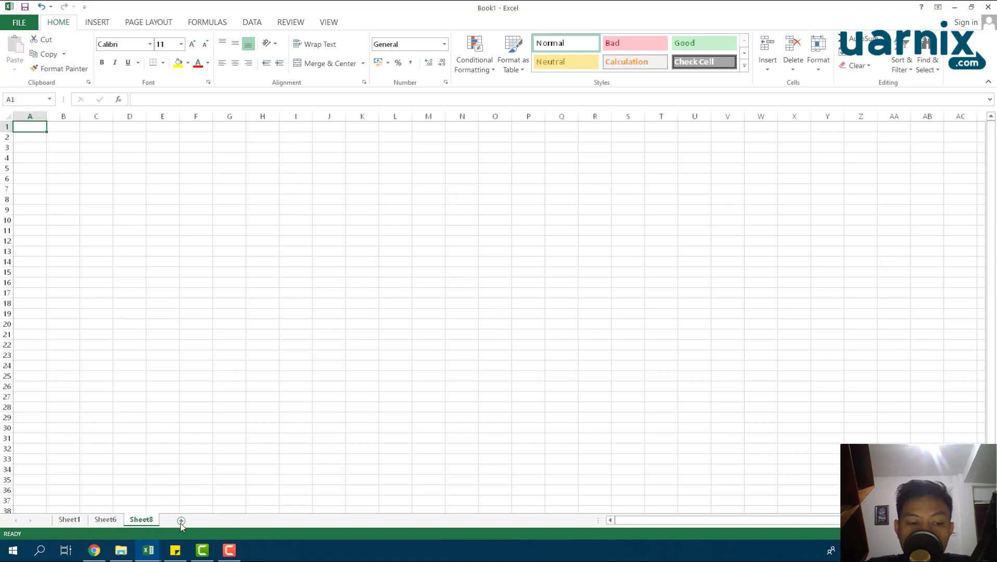
left_click(180, 522)
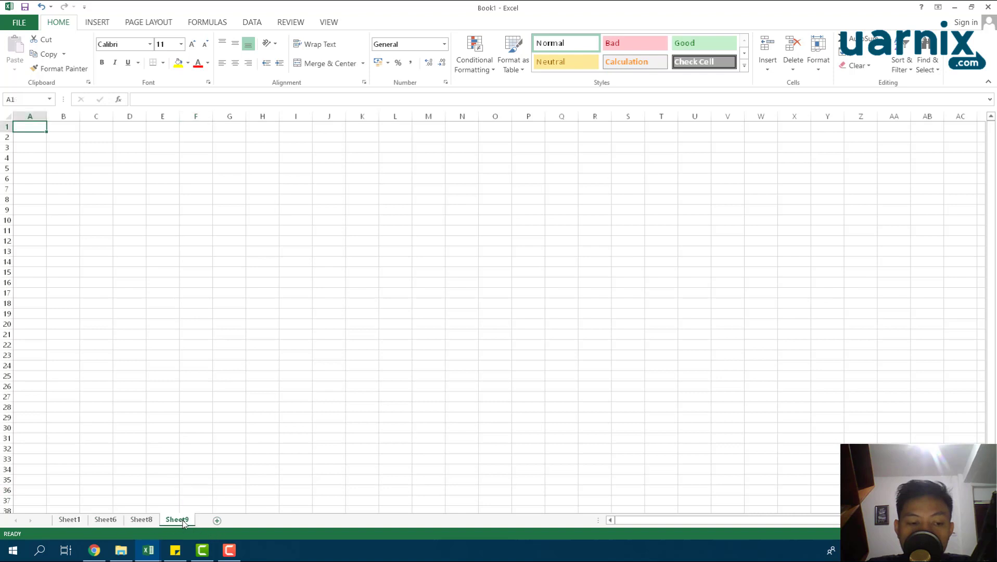
left_click(105, 520, "shift")
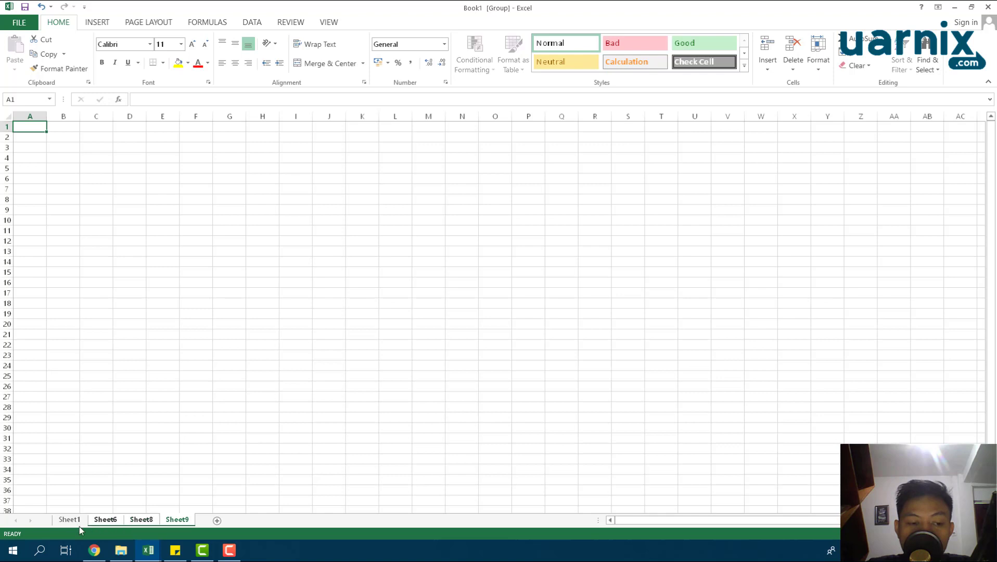
left_click(68, 520, "shift")
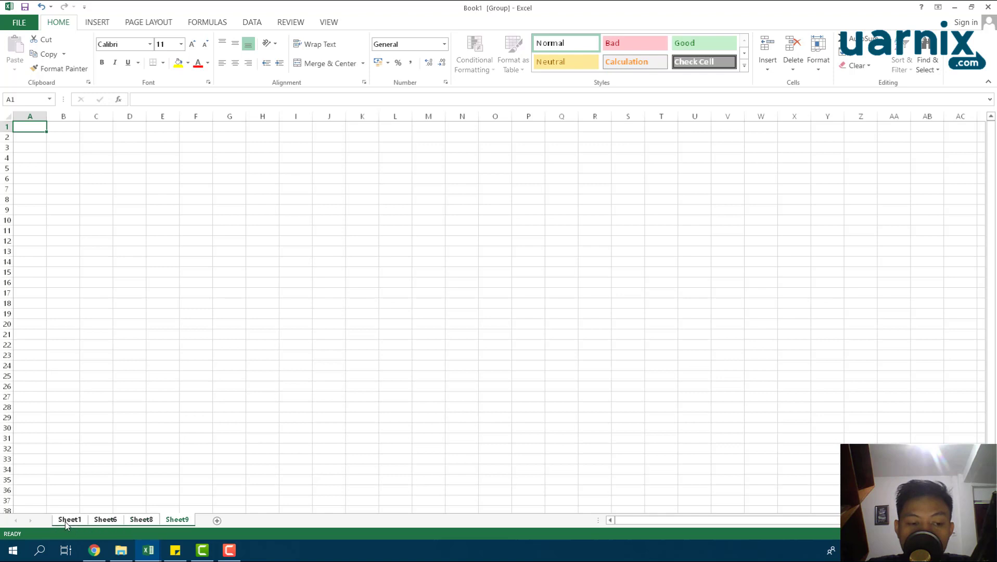
right_click(185, 523)
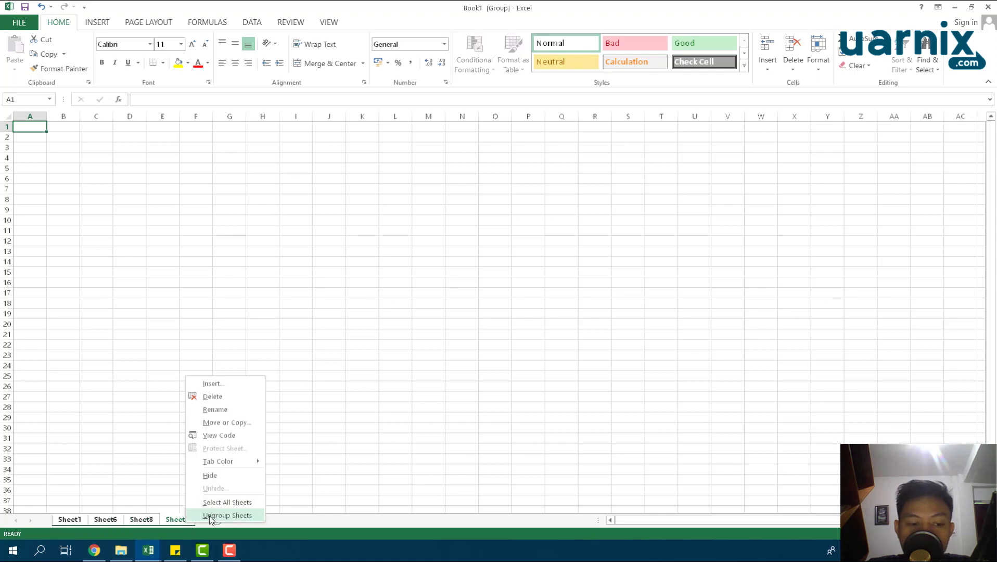
left_click(207, 516)
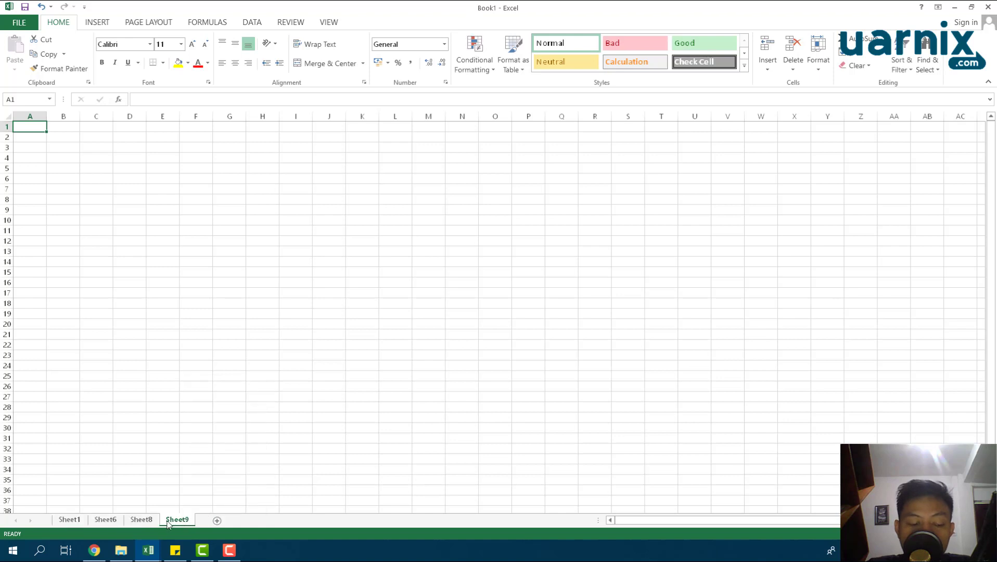
left_click(105, 521, "ctrl")
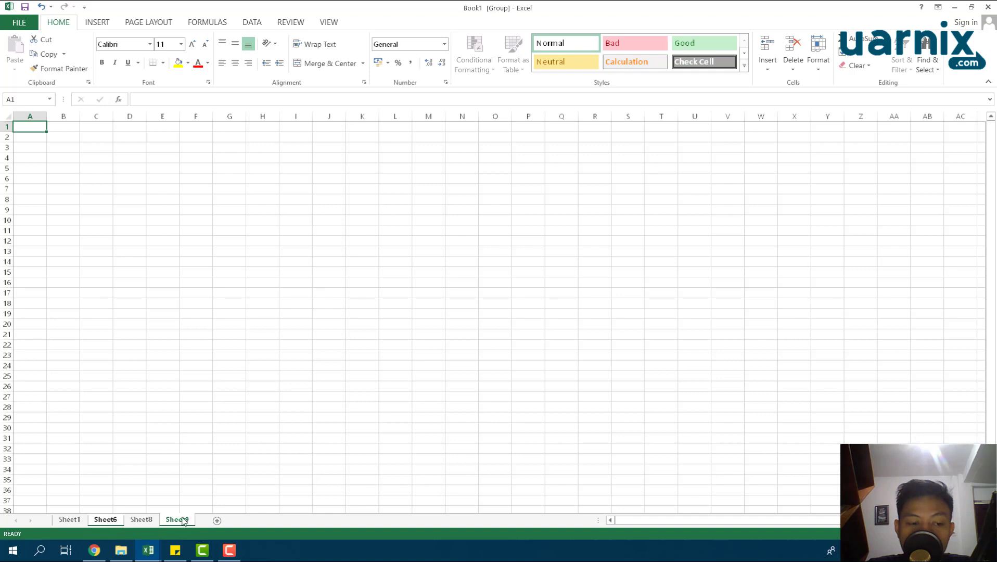
left_click(136, 522, "ctrl")
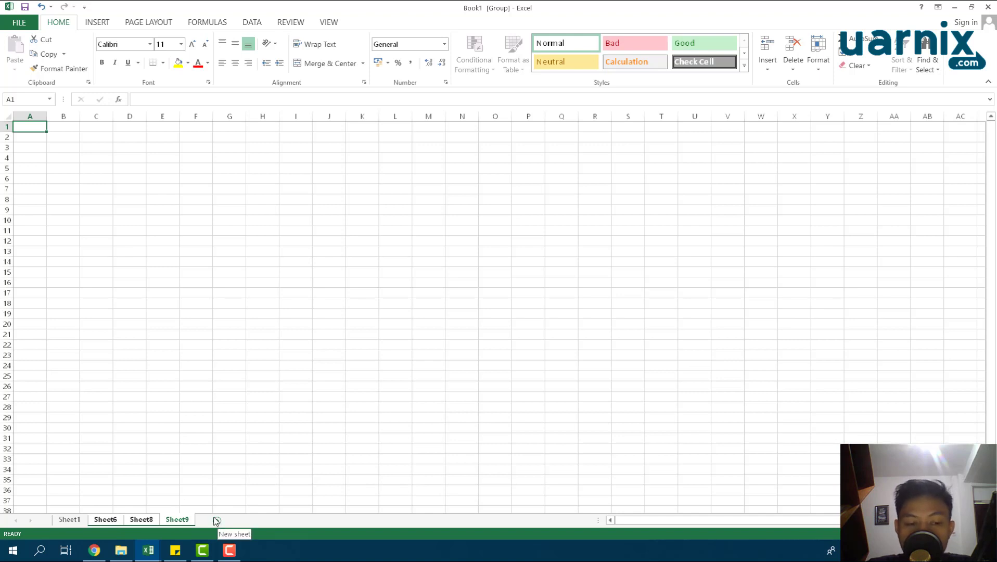
Glance at bahan tutorial, then bring the grouped Book1 workbook back to the front
left_click(159, 551)
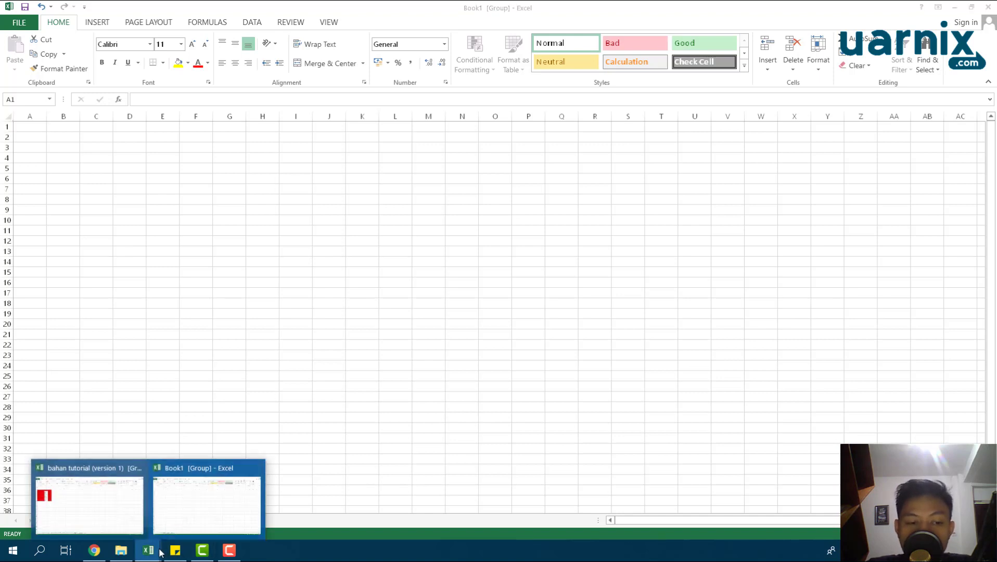
mouse_move(89, 502)
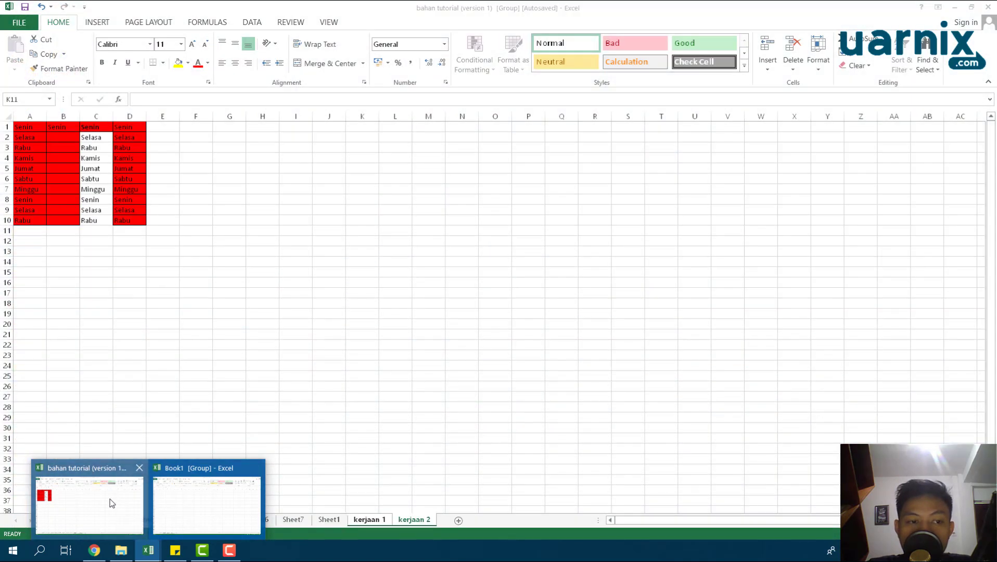
left_click(111, 503)
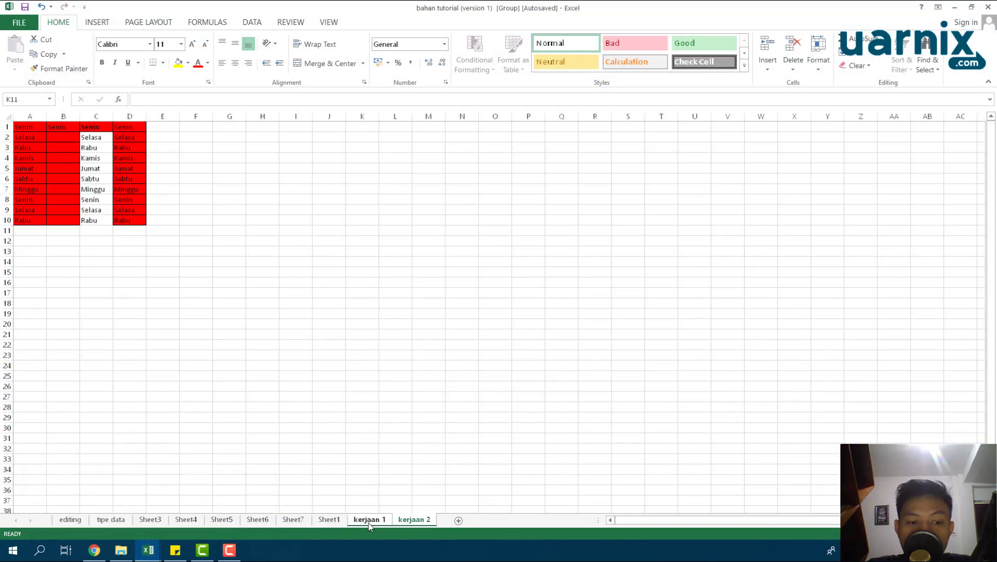
left_click(336, 520)
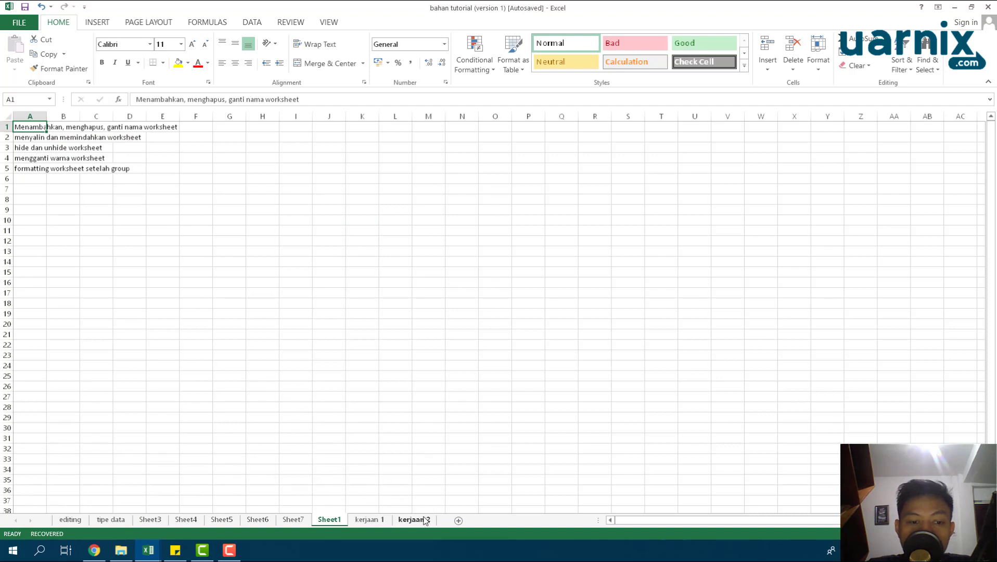
left_click(149, 550)
left_click(203, 507)
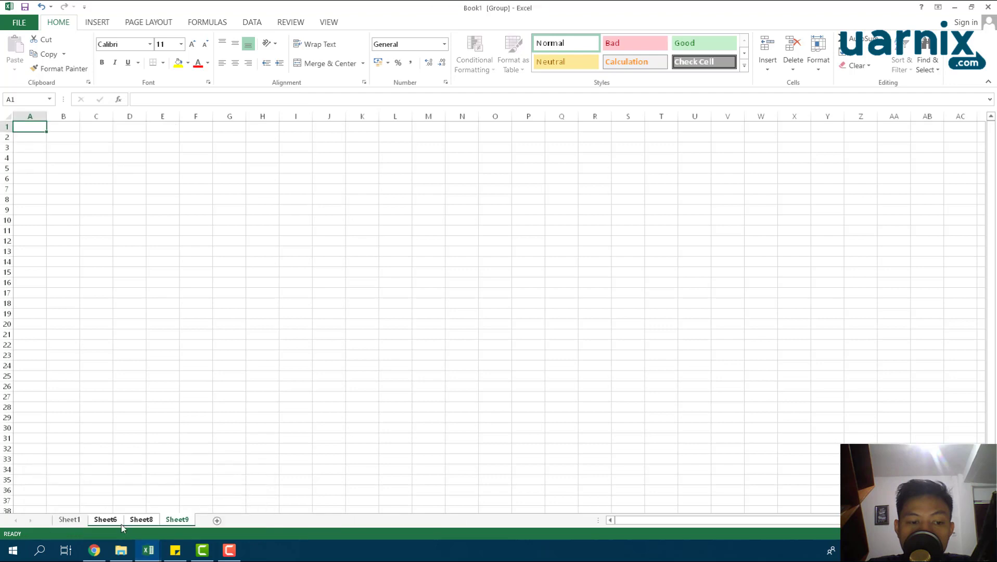
Ungroup the sheets and rename Sheet1 to jan
left_click(77, 520)
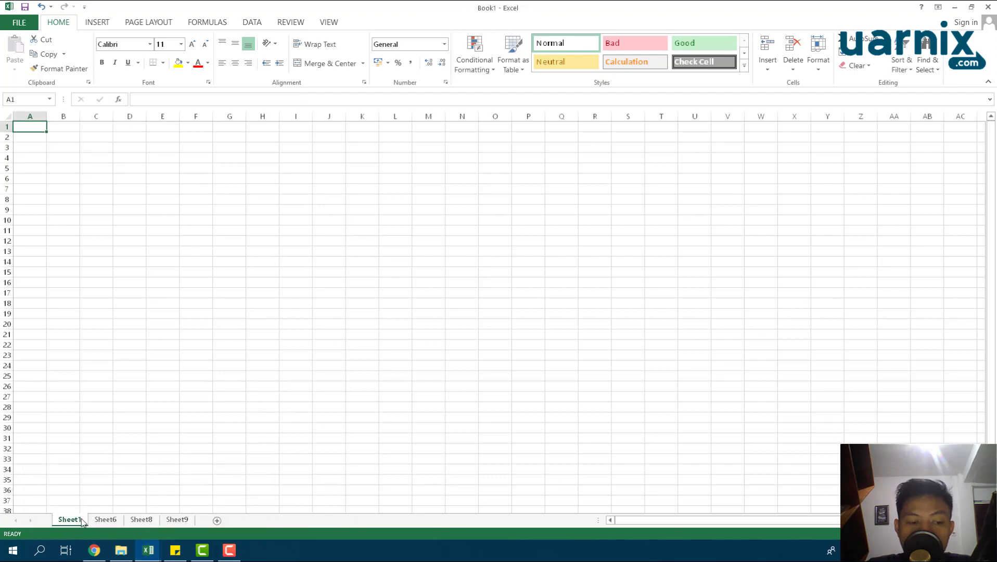
double_click(72, 520)
type("jan")
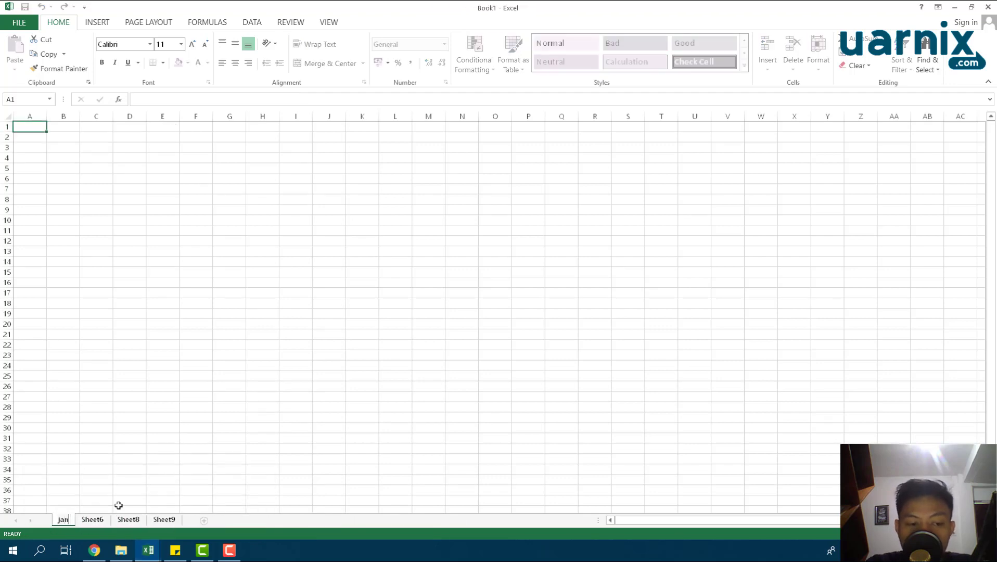
key("Return")
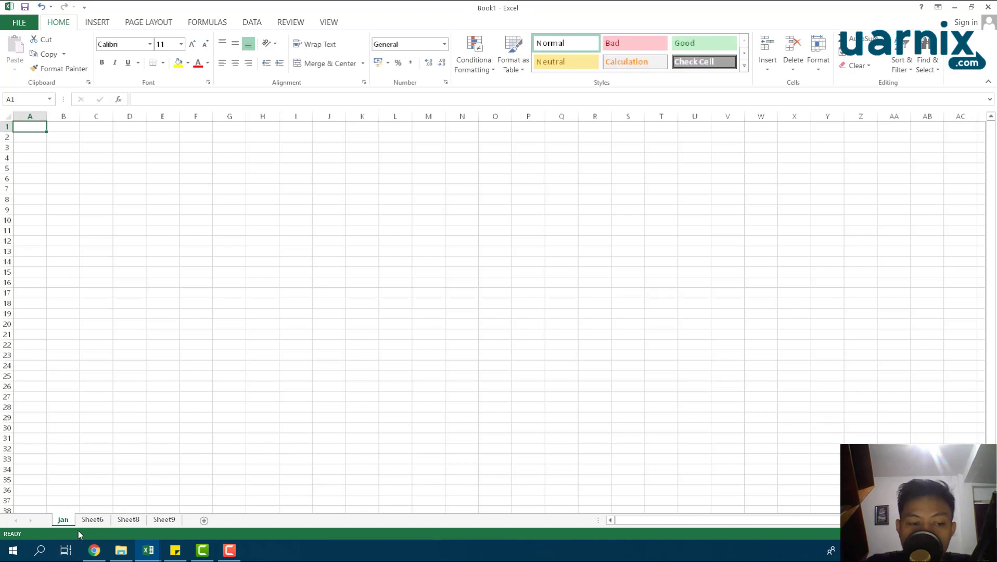
Rename Sheet6 to feb using the tab's Rename option
left_click(96, 519)
double_click(96, 520)
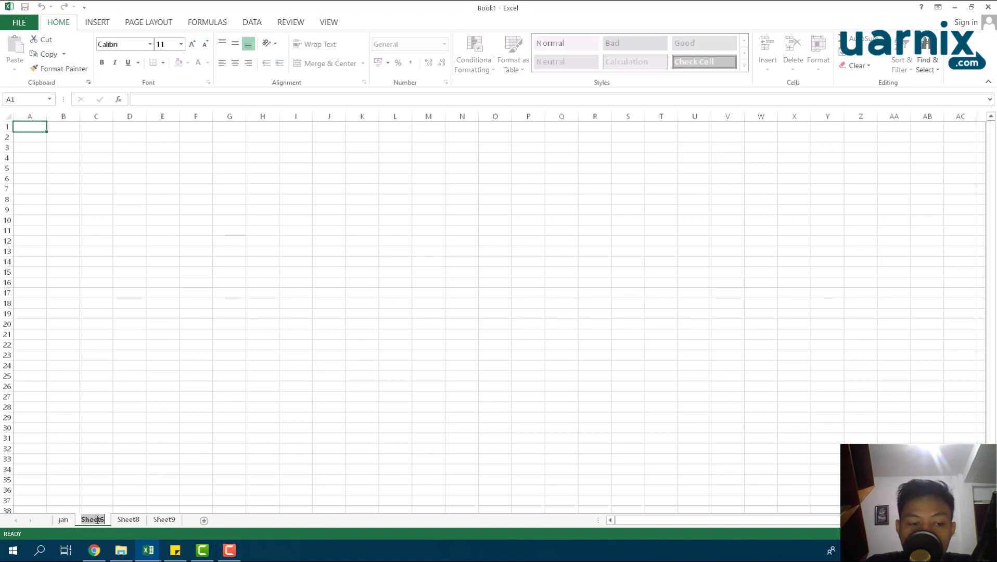
key("Escape")
right_click(89, 519)
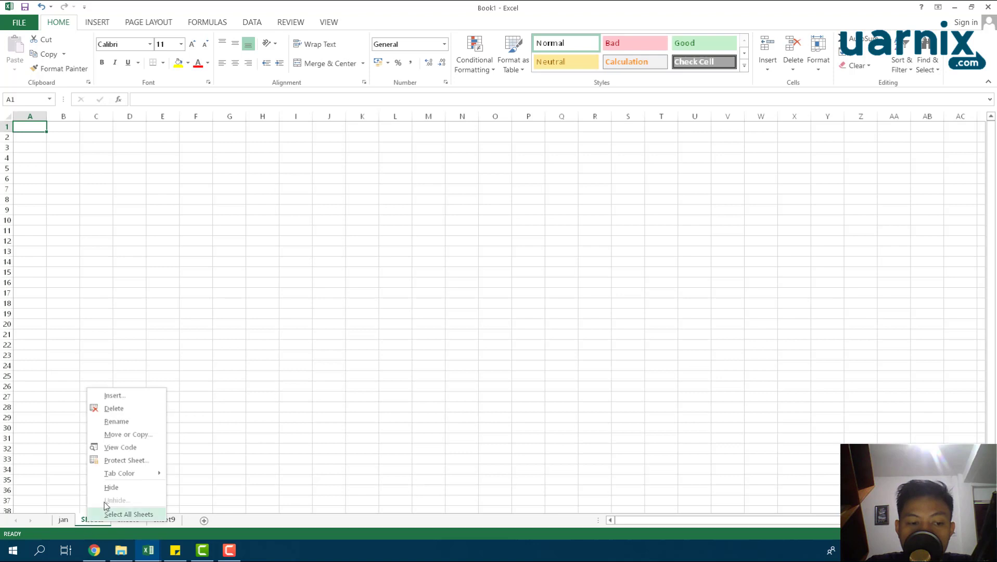
left_click(124, 421)
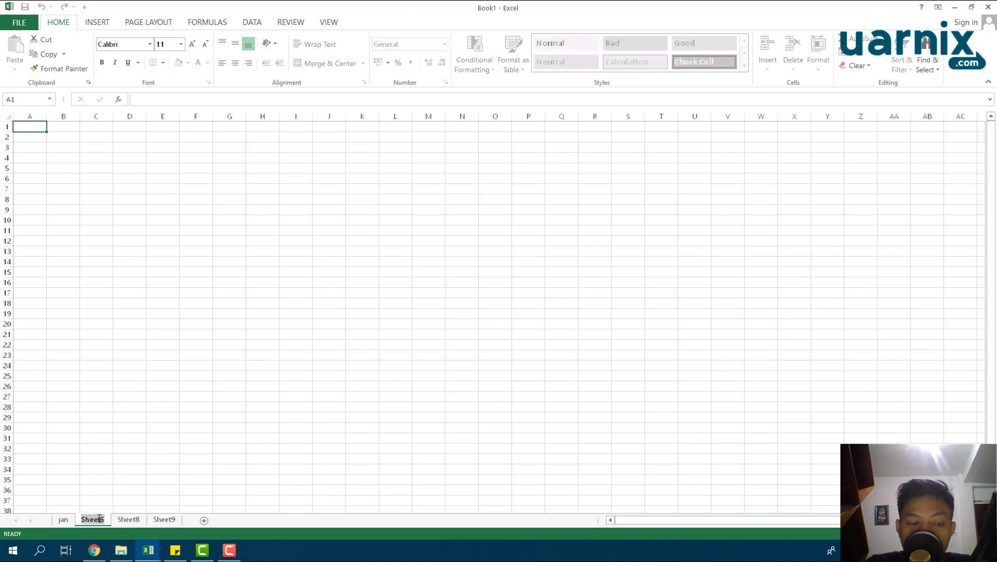
type("feb")
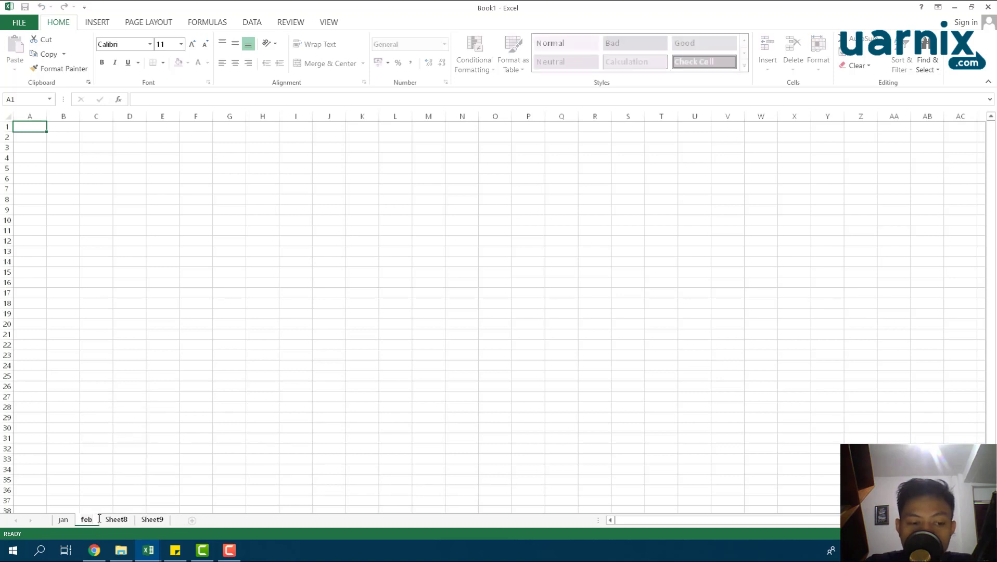
key("Return")
Rename Sheet8 to mar
left_click(123, 520)
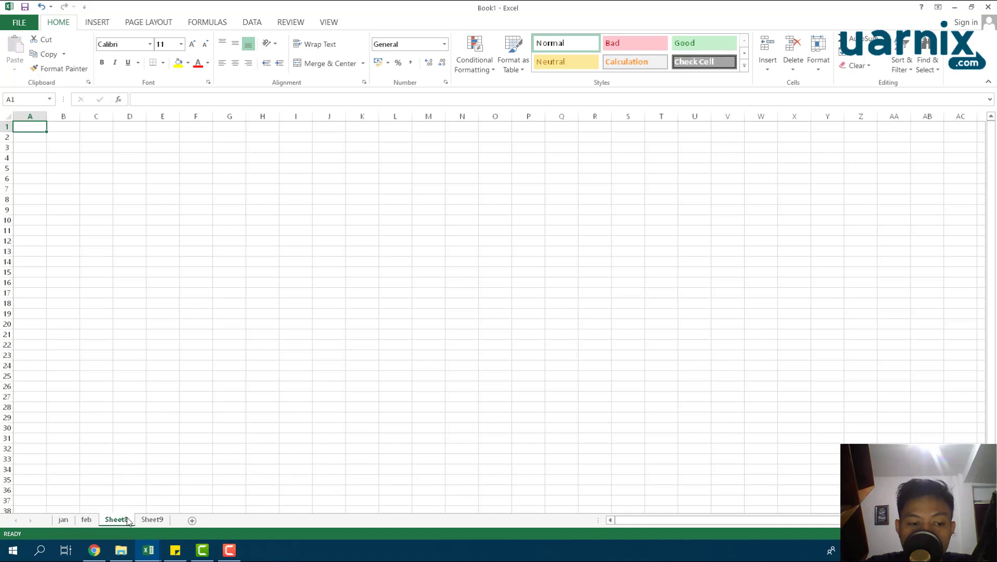
double_click(127, 521)
type("mar")
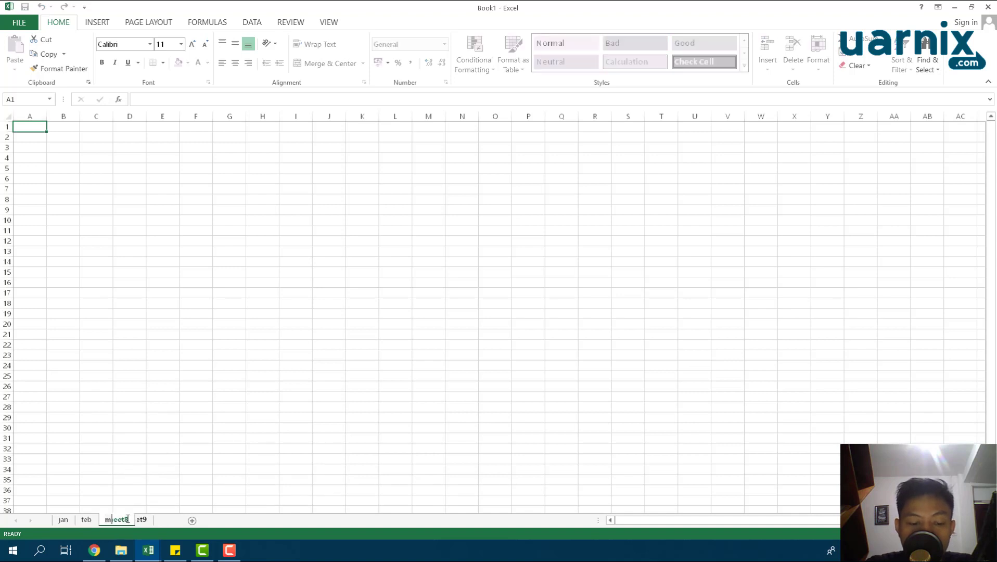
key("Return")
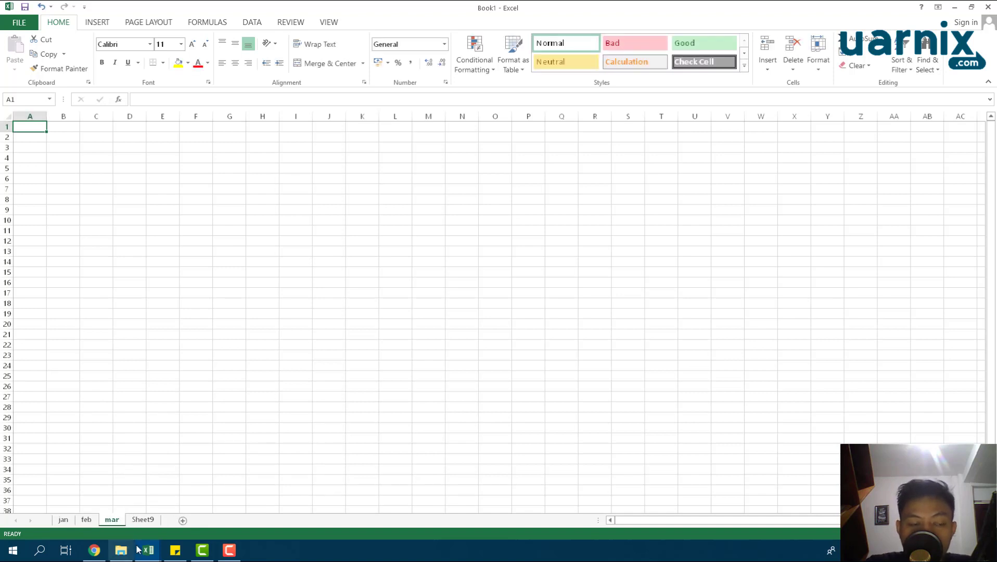
right_click(64, 520)
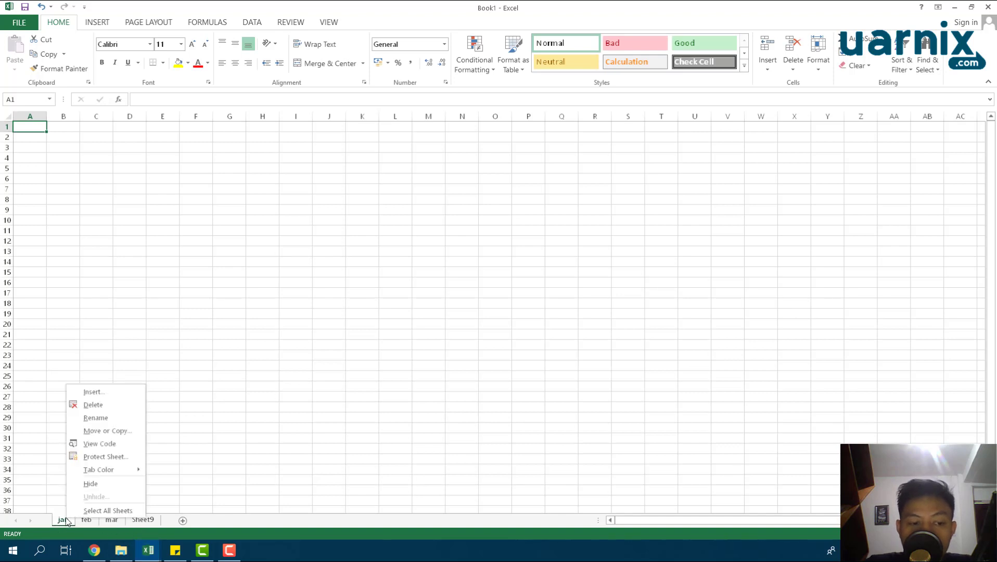
left_click(242, 427)
mouse_move(148, 550)
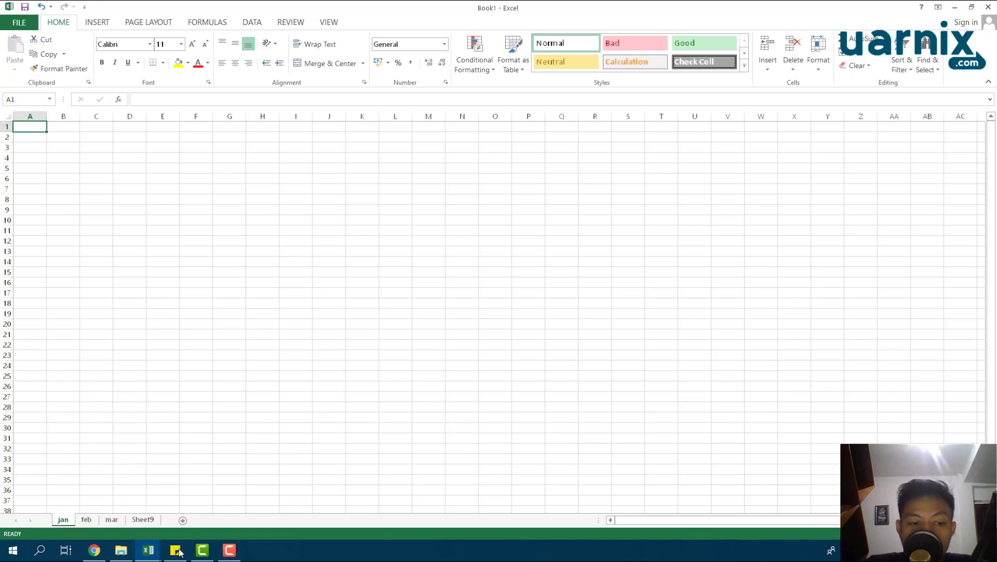
In bahan tutorial's kerjaan 1, fill the Kelas cells C4:C10 with 1A from C3
left_click(132, 515)
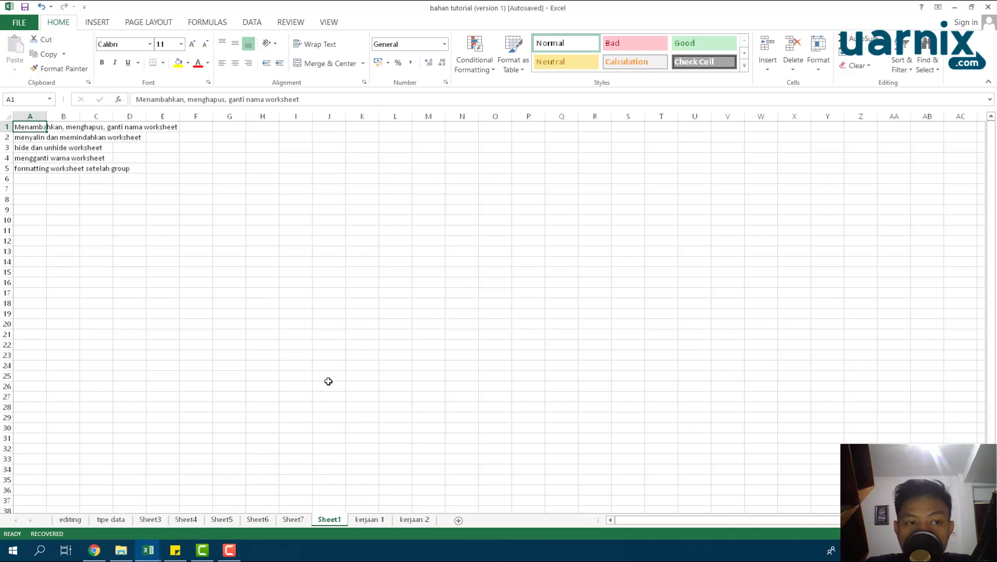
left_click(370, 519)
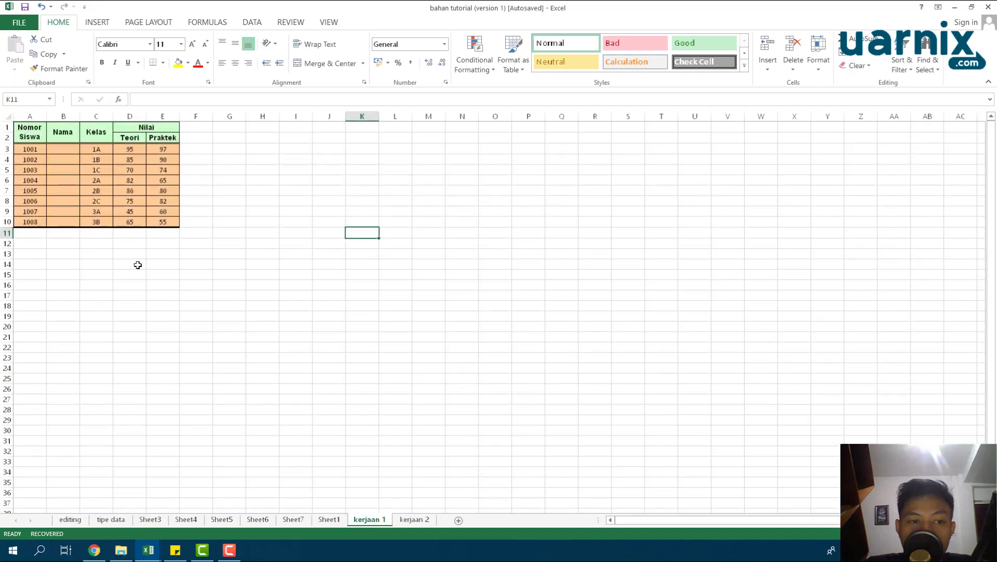
left_click(31, 130)
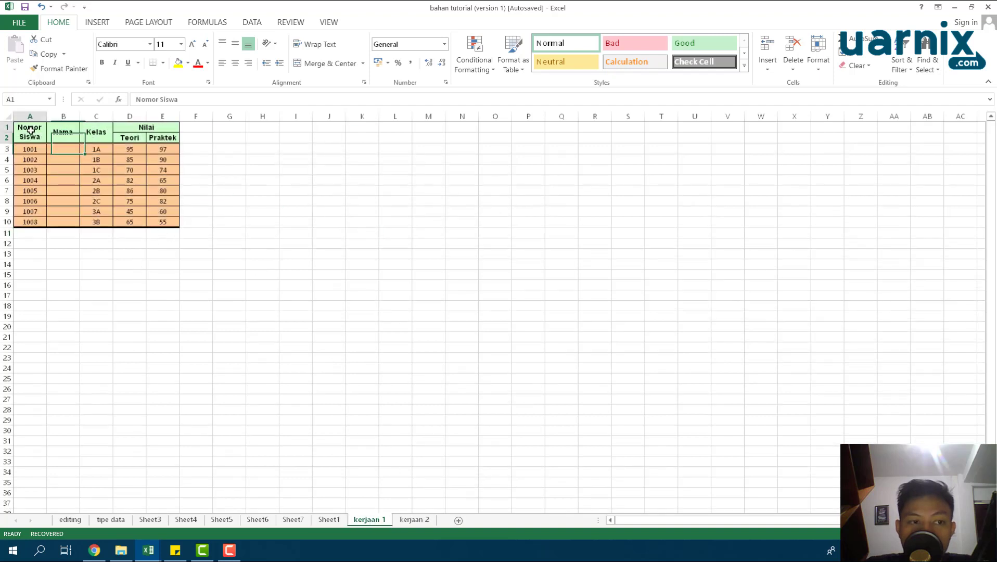
left_click(63, 131)
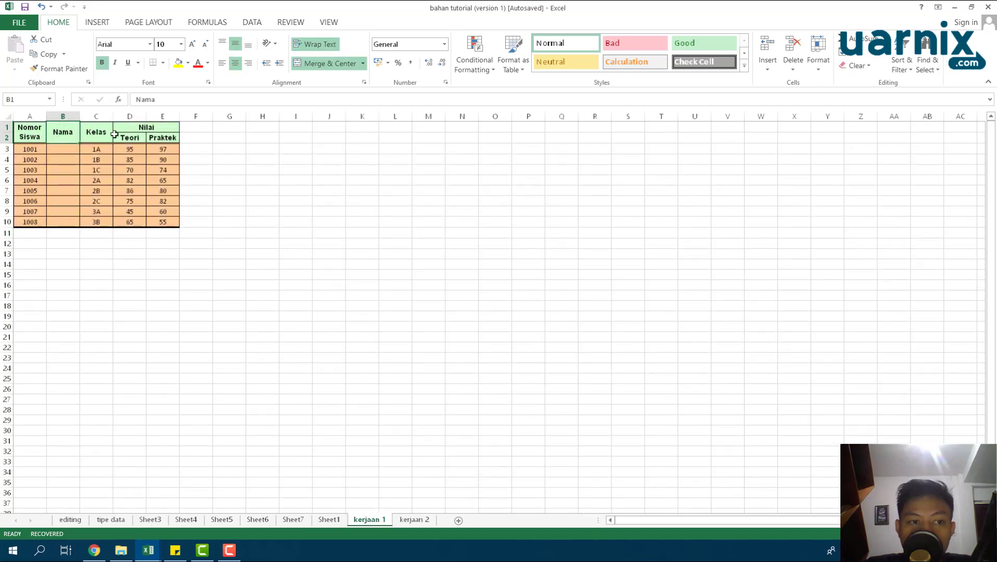
left_click_drag(107, 149, 110, 222)
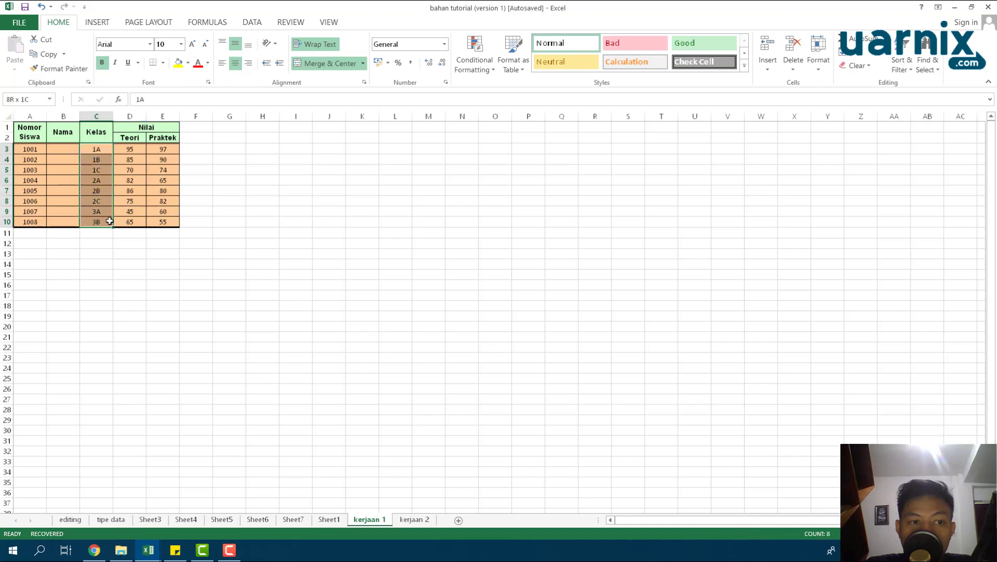
left_click(120, 264)
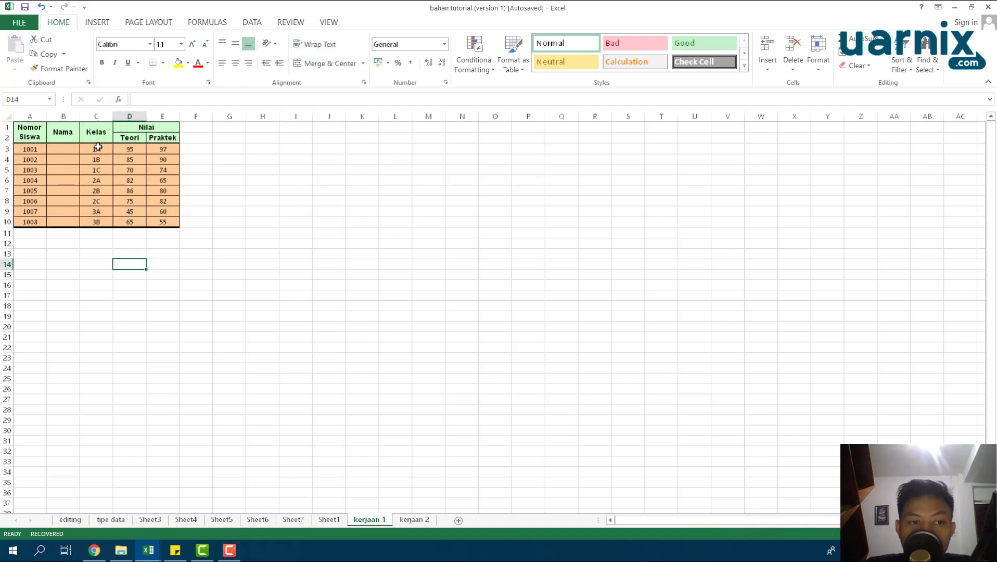
left_click(98, 147)
left_click_drag(113, 154, 111, 227)
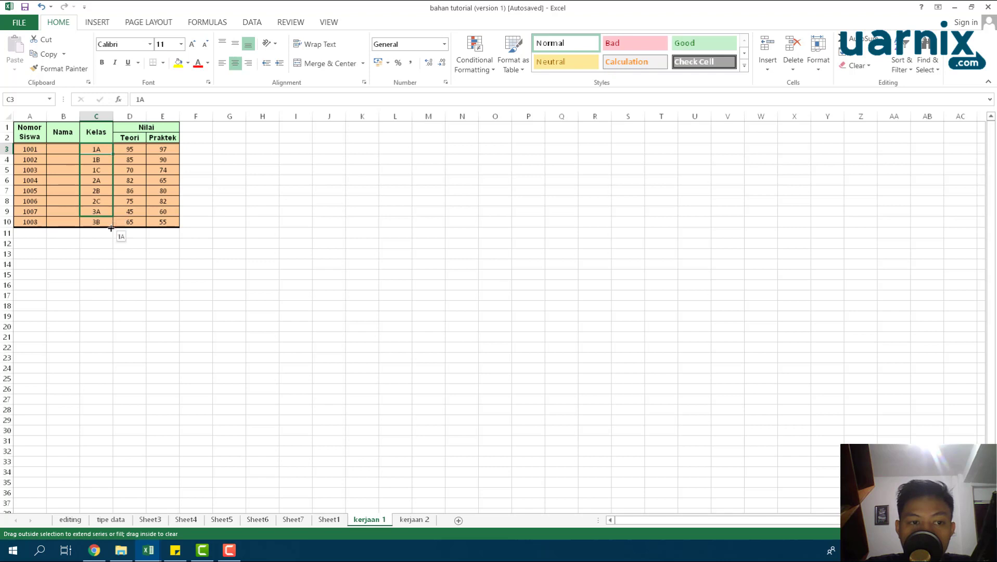
left_click(103, 265)
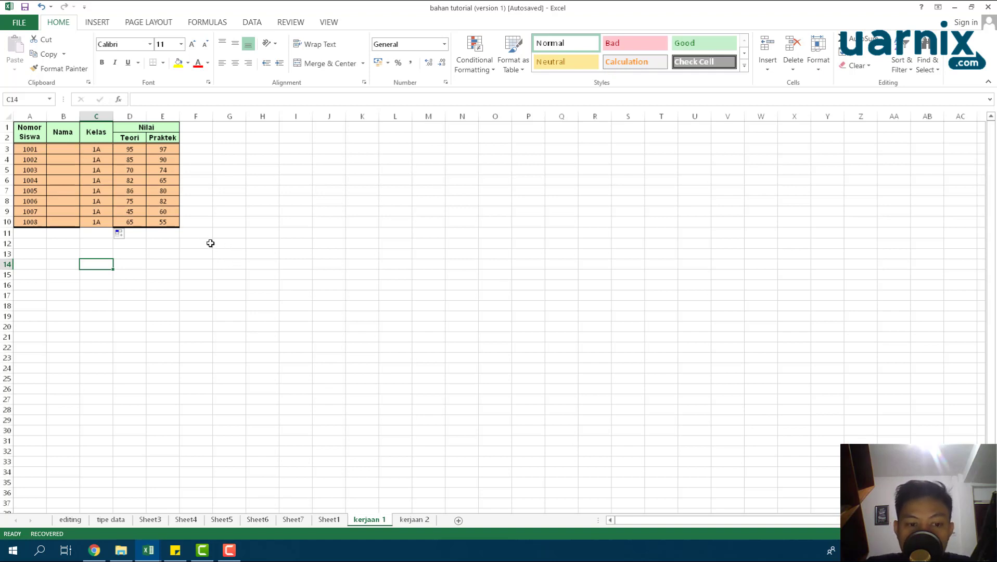
Flip between kerjaan 1 and kerjaan 2, ending on the kerjaan 2 day table
left_click(414, 521)
left_click(414, 521)
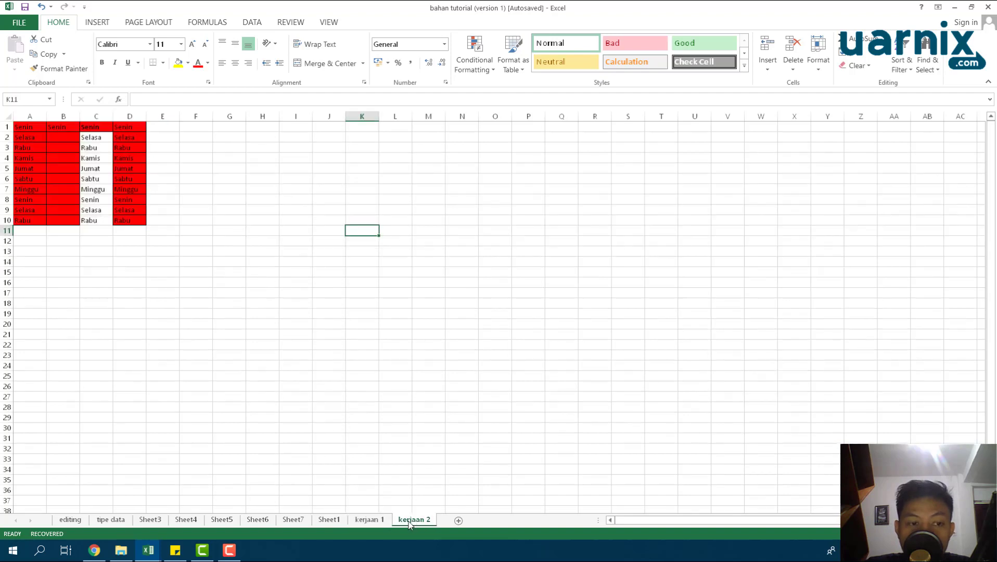
left_click(370, 520)
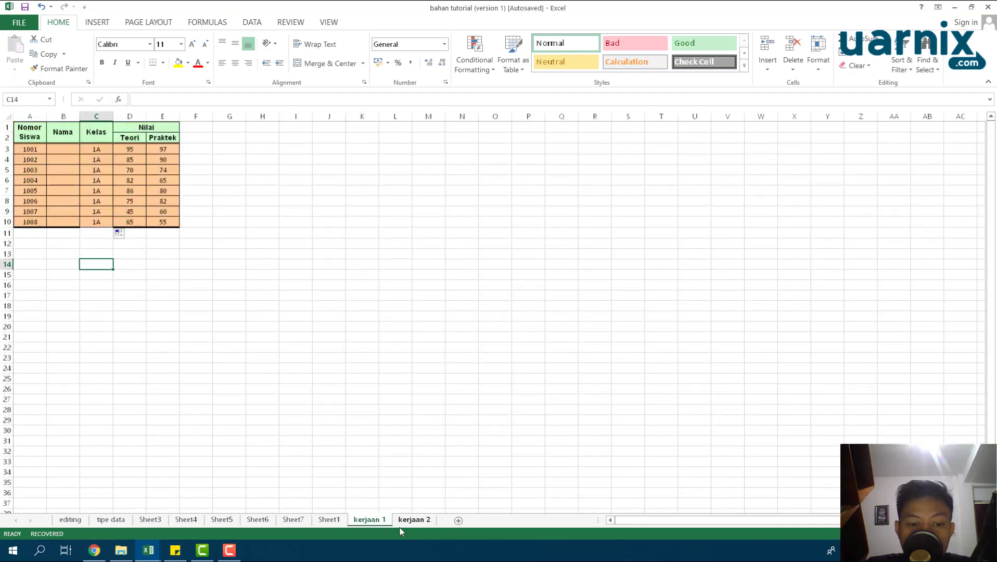
left_click(415, 520)
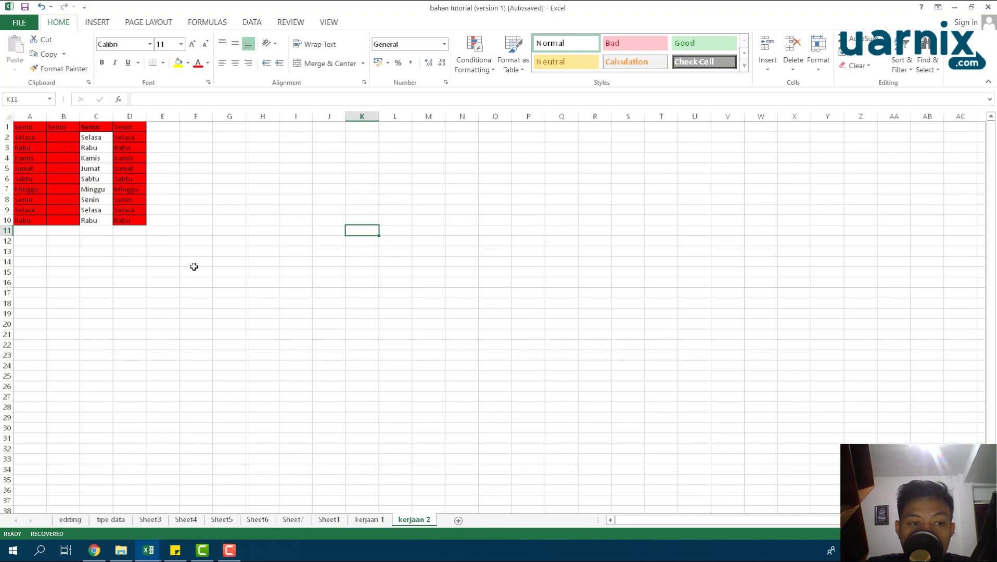
Add a new Sheet9, move it before kerjaan 2, then delete it again
left_click(384, 521)
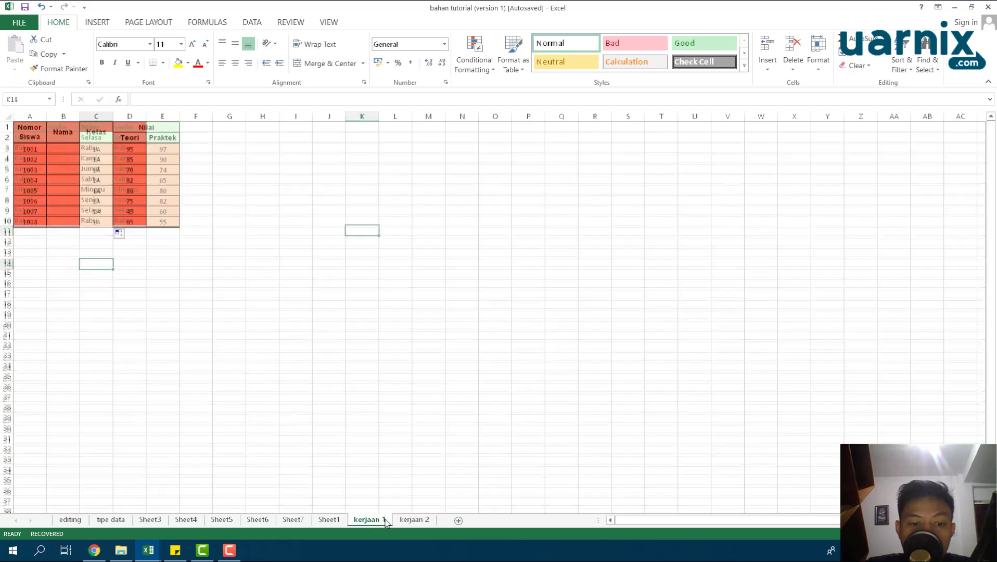
left_click(415, 520)
left_click(458, 521)
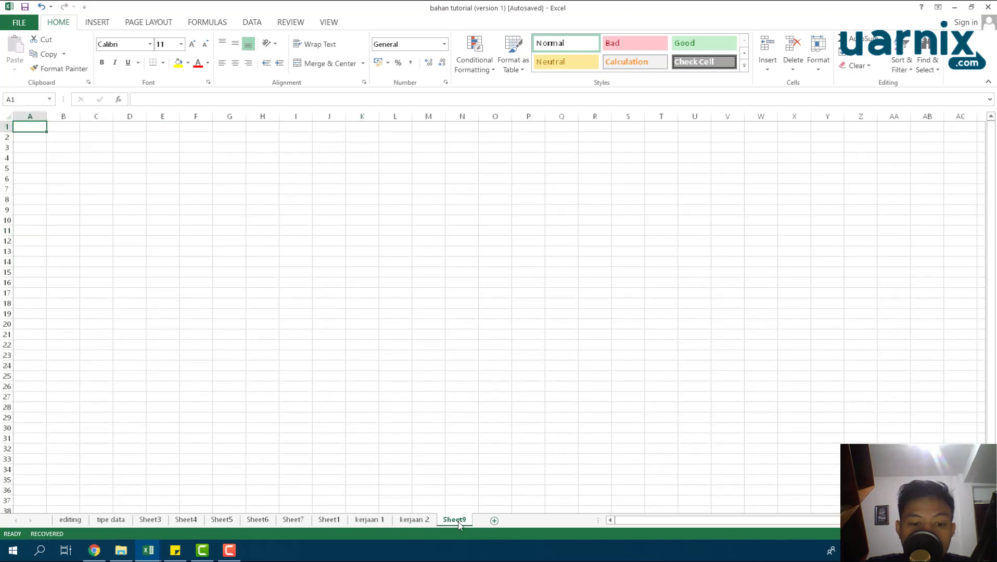
left_click_drag(458, 522, 405, 528)
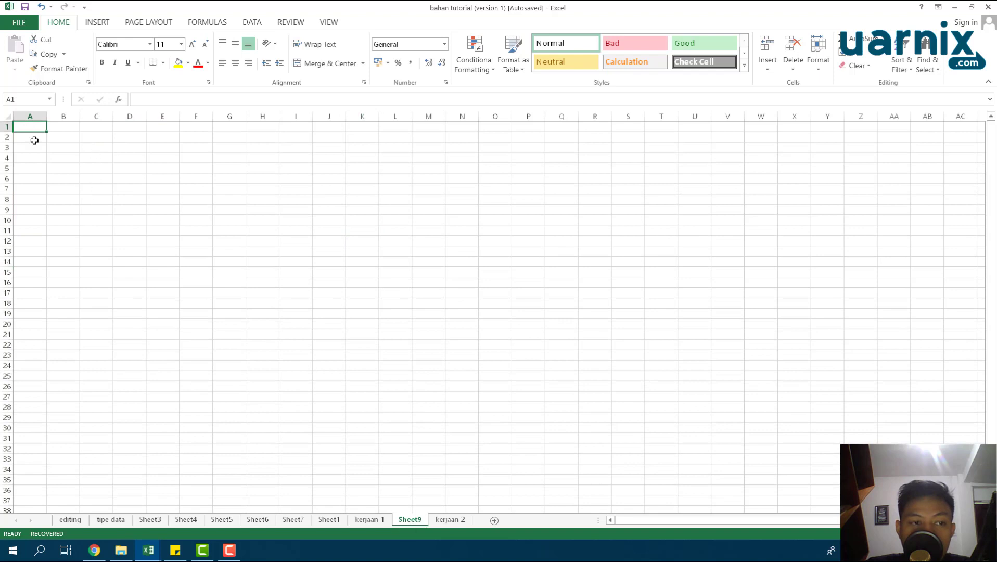
right_click(420, 520)
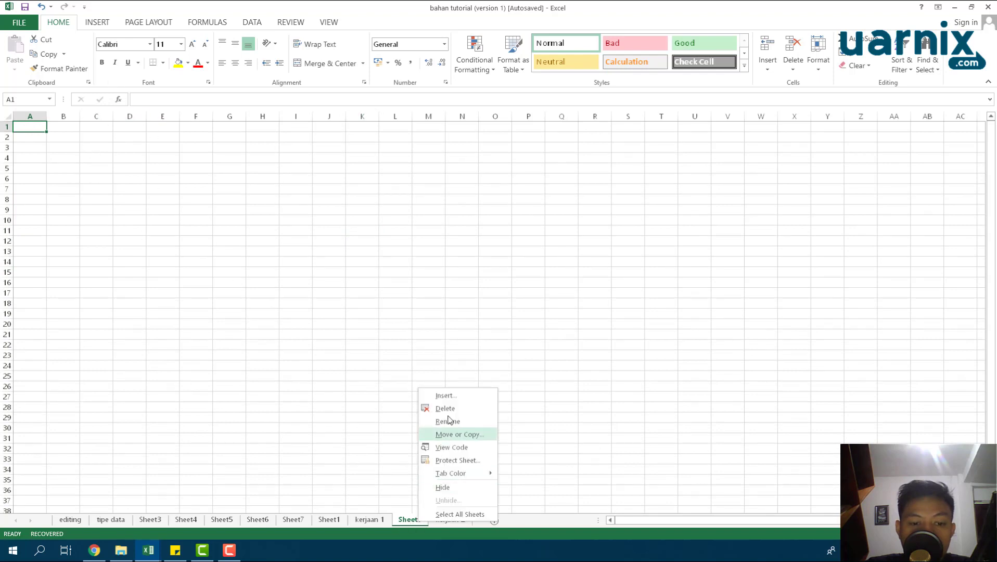
left_click(442, 408)
left_click(389, 524)
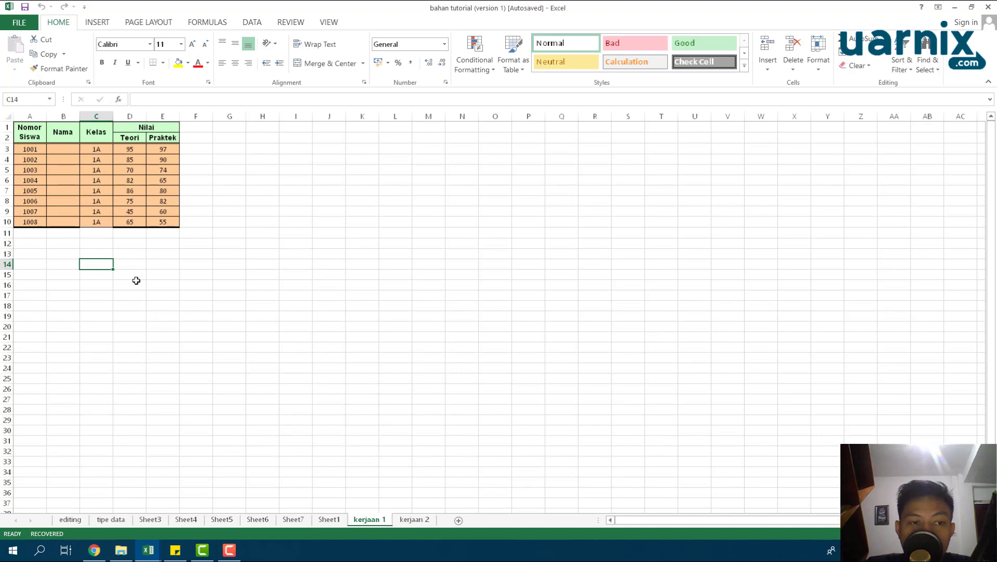
Insert a new blank Sheet10, check the kerjaan 1 grades table, and show Sheet10
left_click(458, 521)
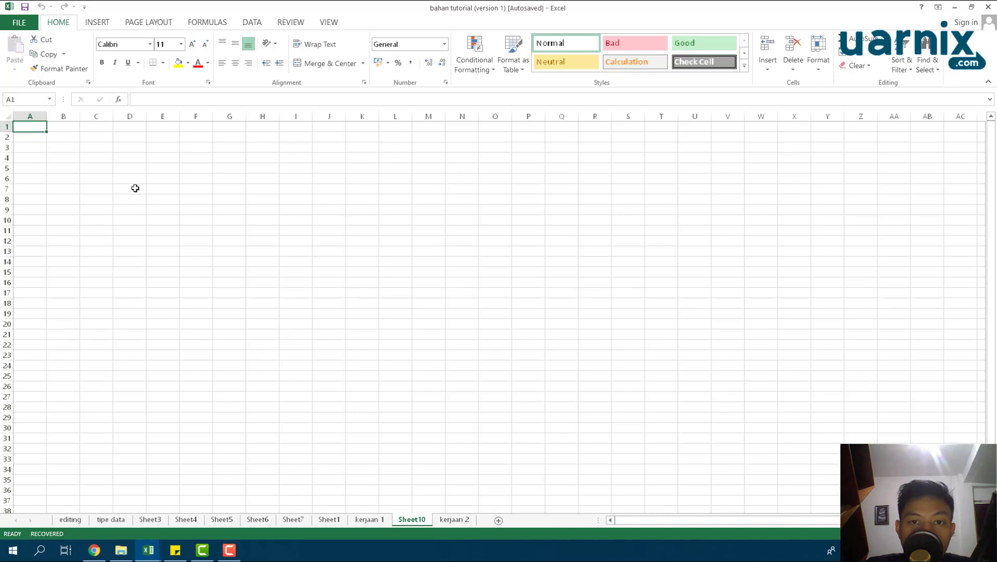
left_click(370, 520)
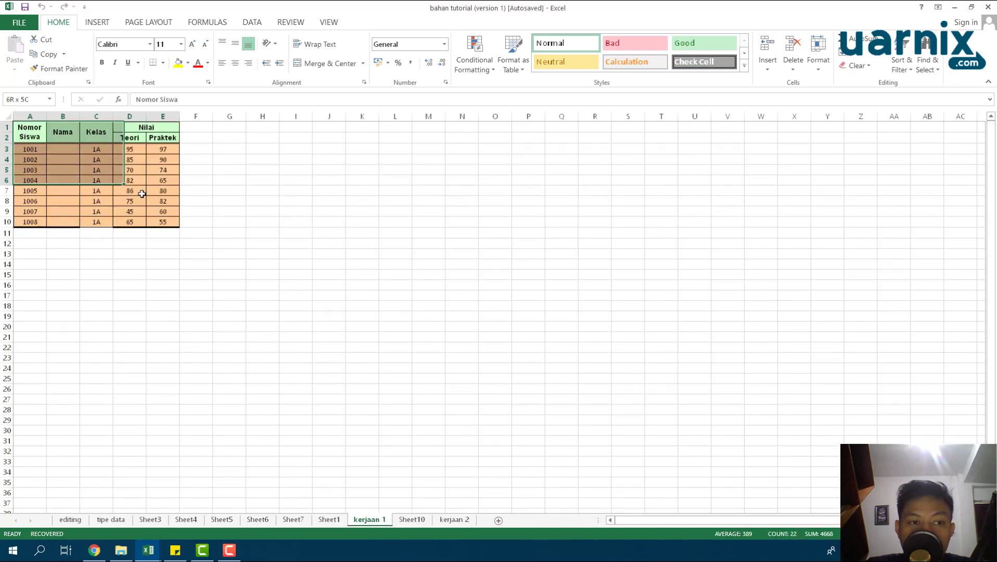
left_click_drag(24, 132, 164, 233)
left_click_drag(31, 131, 152, 210)
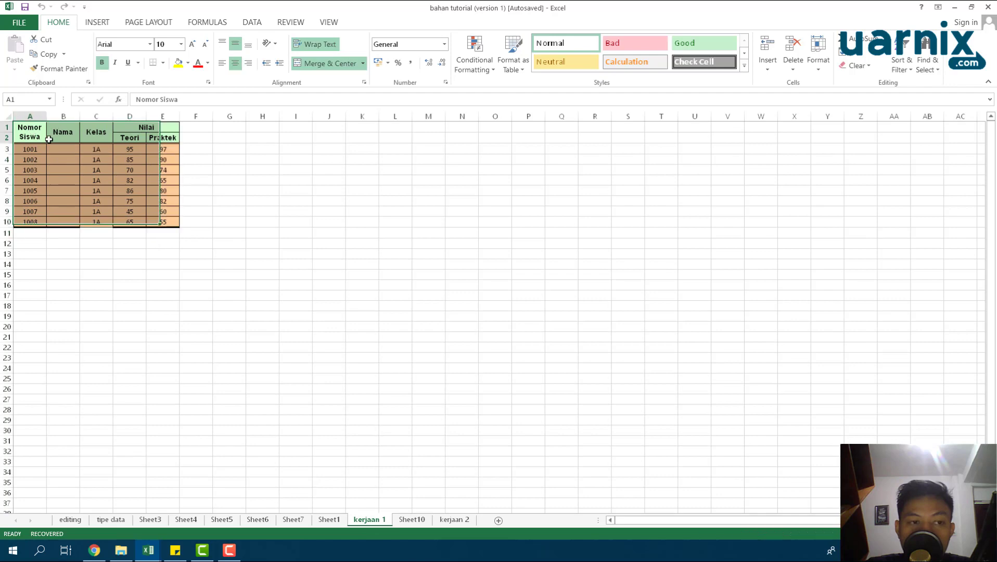
left_click(263, 243)
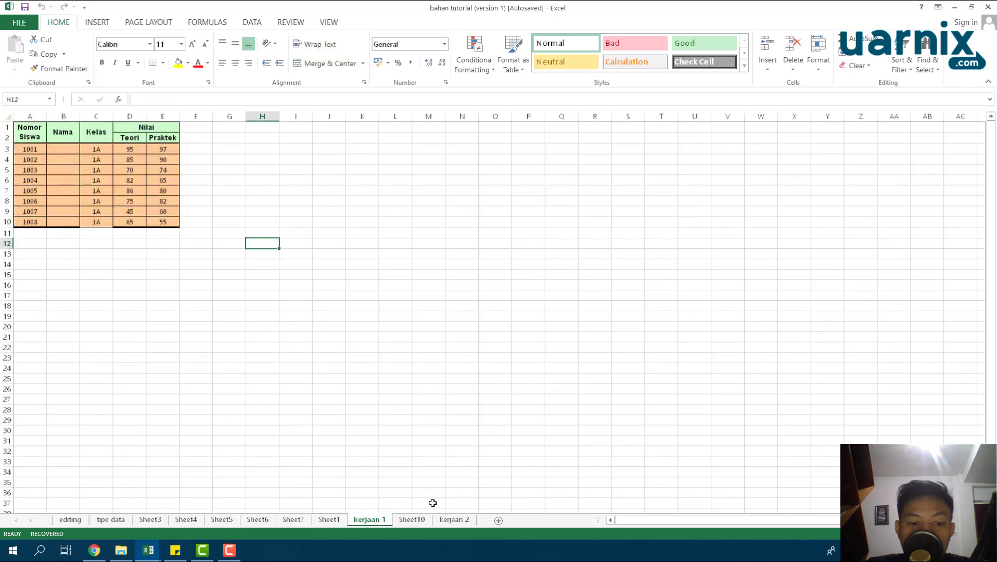
left_click(404, 520)
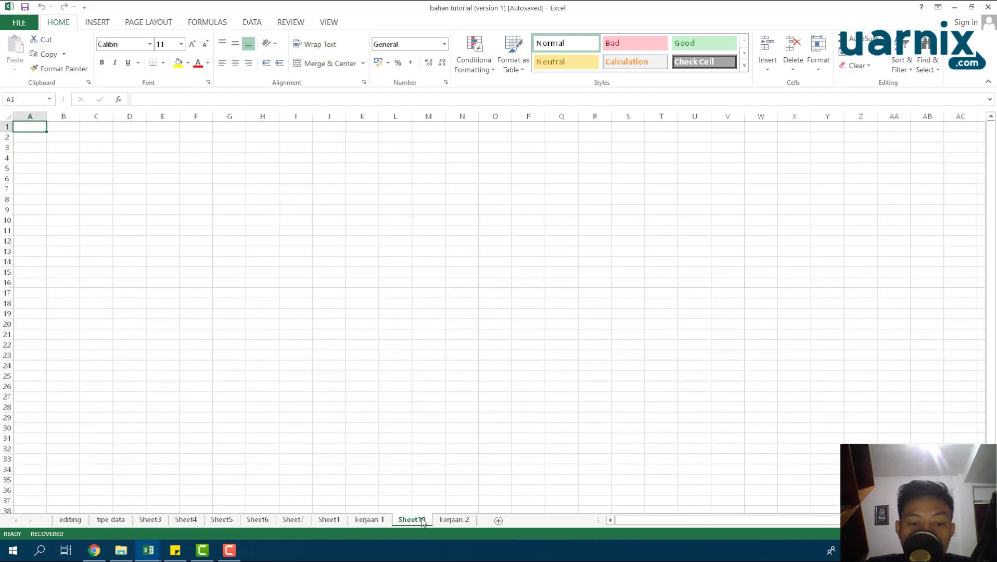
Delete Sheet10, then copy kerjaan 1 within this workbook, placing the copy before kerjaan 2
right_click(423, 522)
left_click(454, 405)
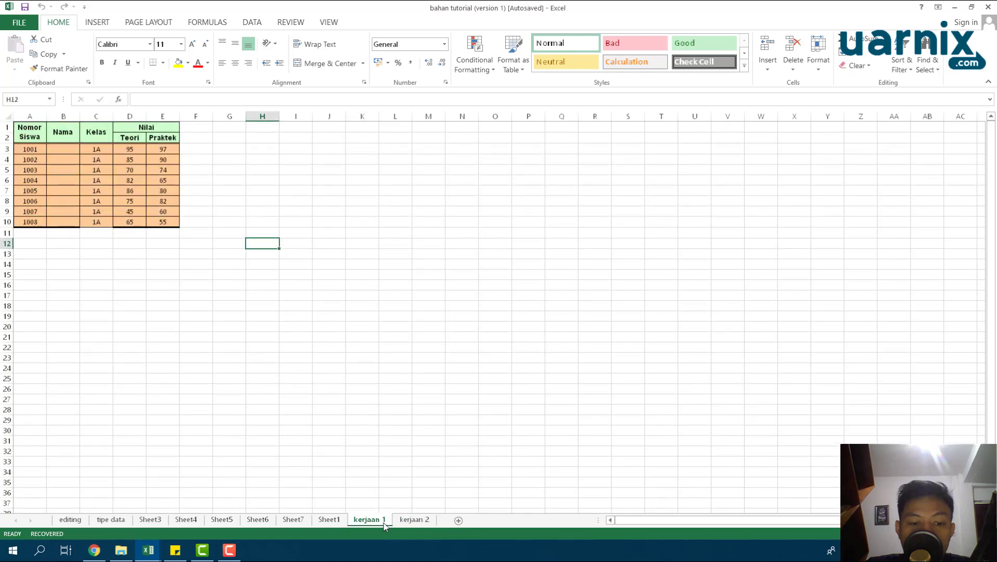
right_click(375, 524)
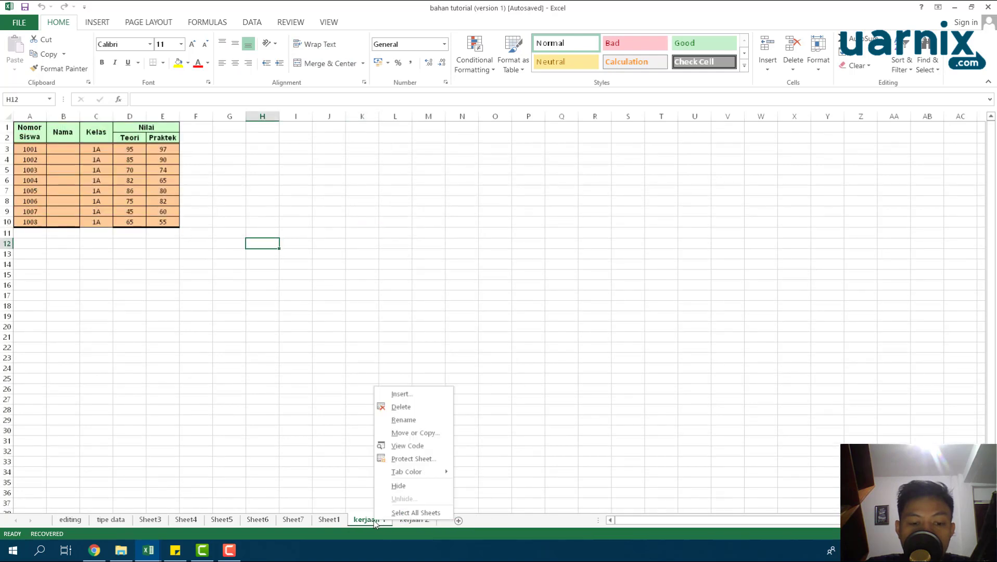
left_click(429, 437)
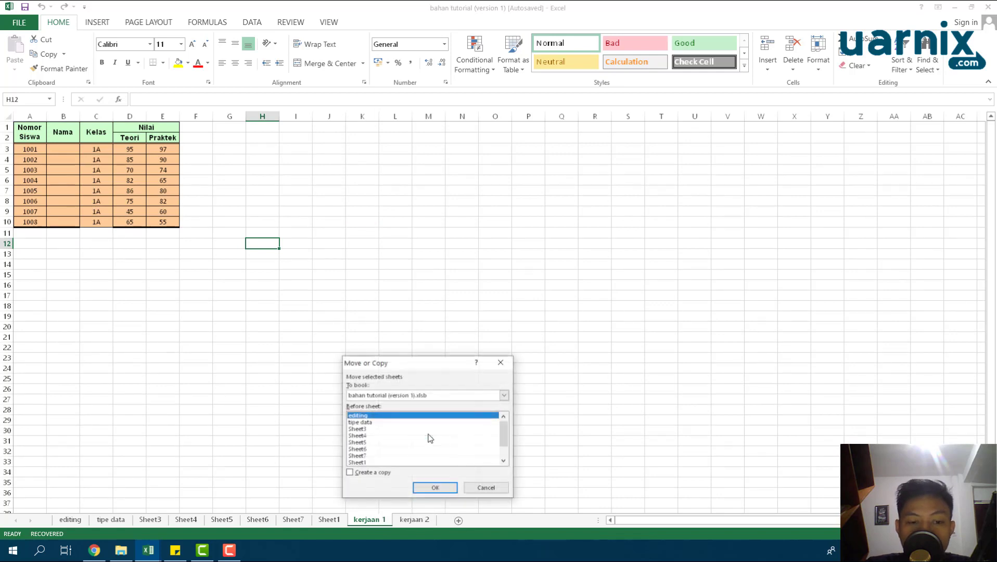
left_click_drag(371, 371, 356, 307)
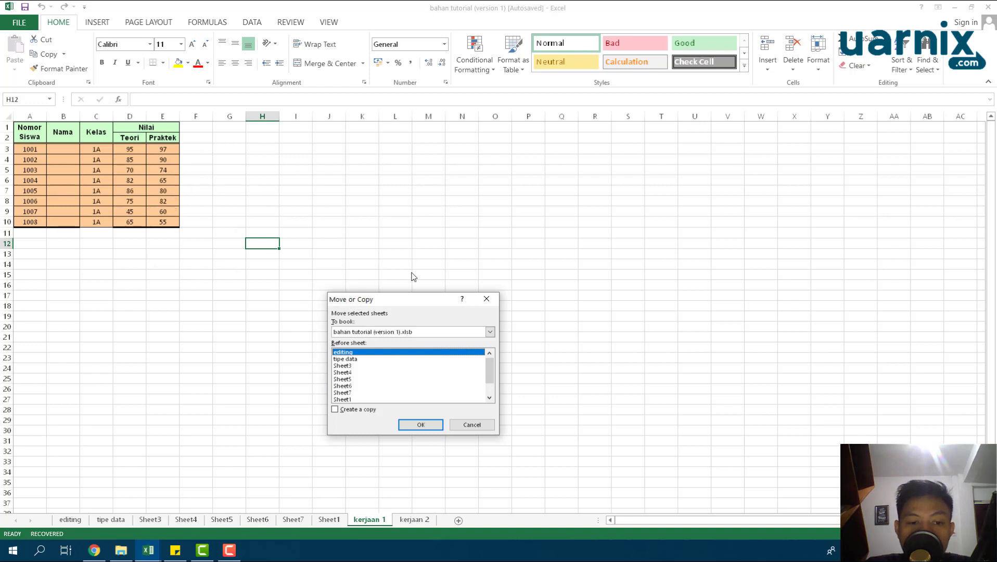
left_click(357, 331)
left_click(358, 333)
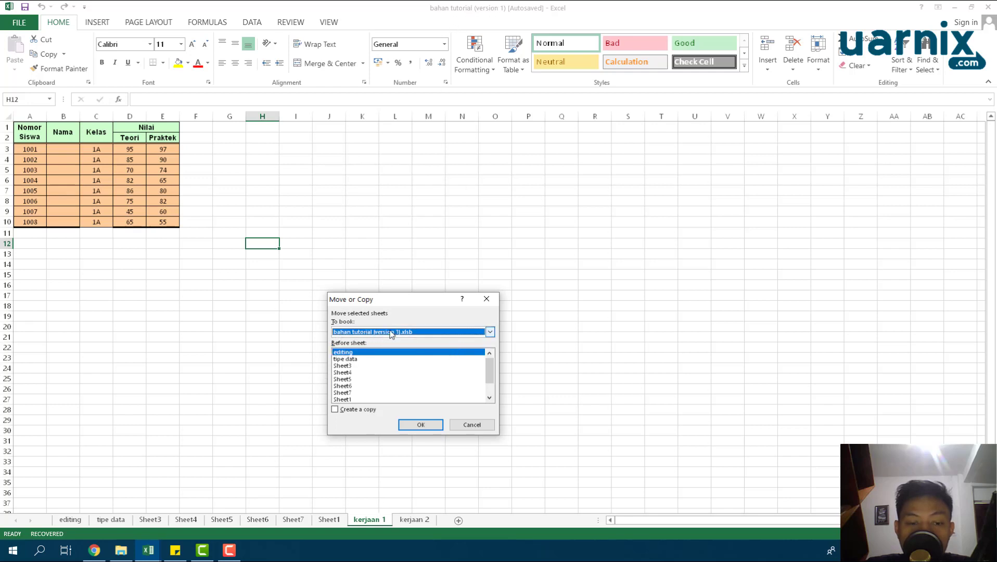
left_click(375, 333)
left_click(374, 349)
left_click_drag(492, 374, 491, 391)
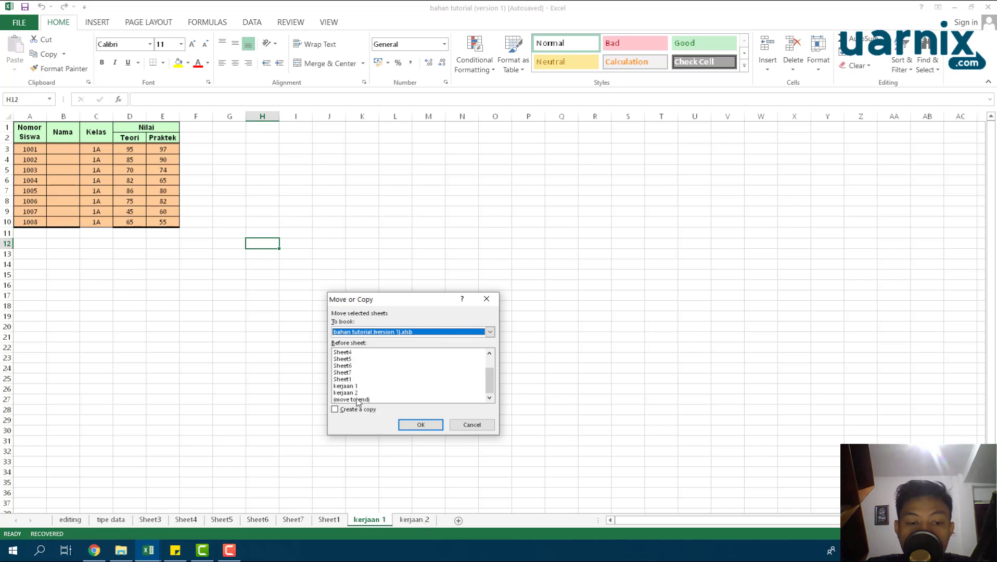
left_click(349, 394)
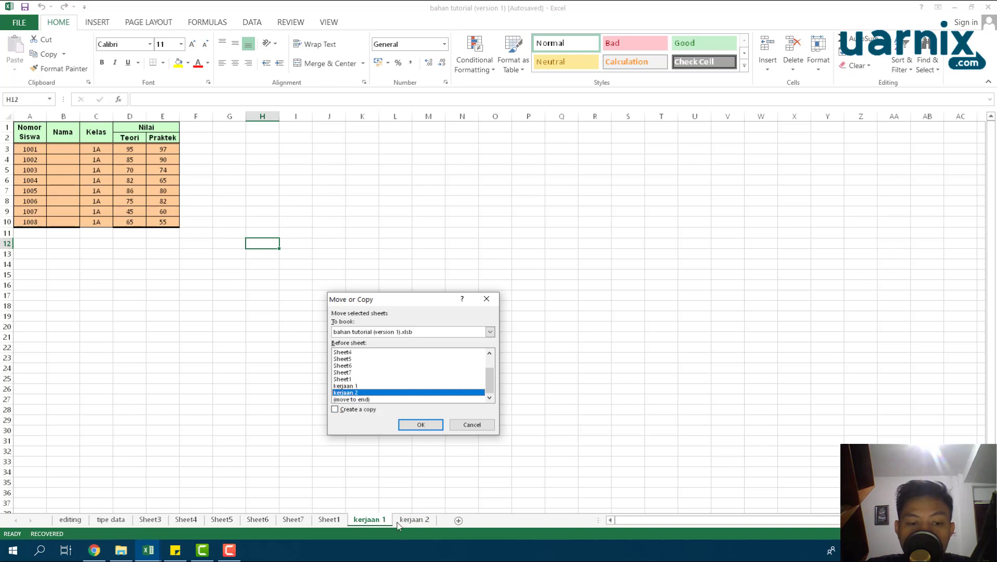
left_click(336, 410)
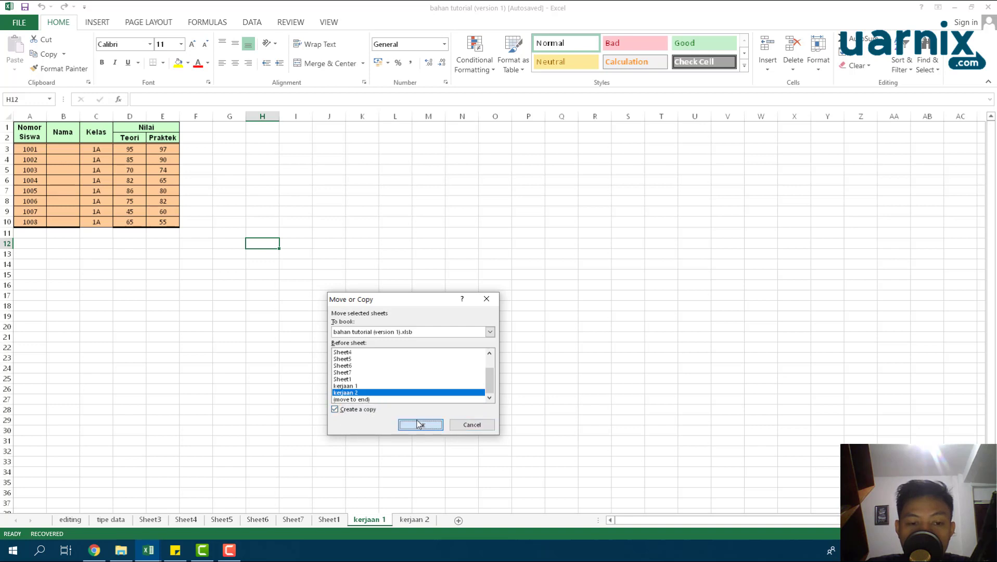
left_click(419, 425)
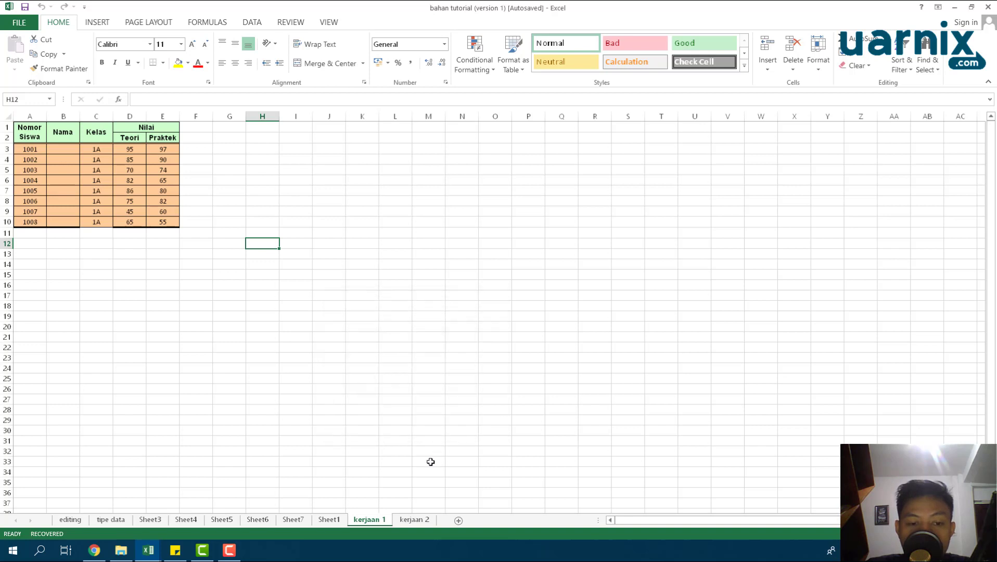
Compare kerjaan 1 with its copy, ending on kerjaan 1 (2)
left_click(371, 520)
left_click(417, 520)
left_click(371, 520)
left_click(407, 520)
left_click(371, 520)
left_click(417, 520)
Rename the kerjaan 1 sheet to 'kelas 1a'
left_click(430, 511)
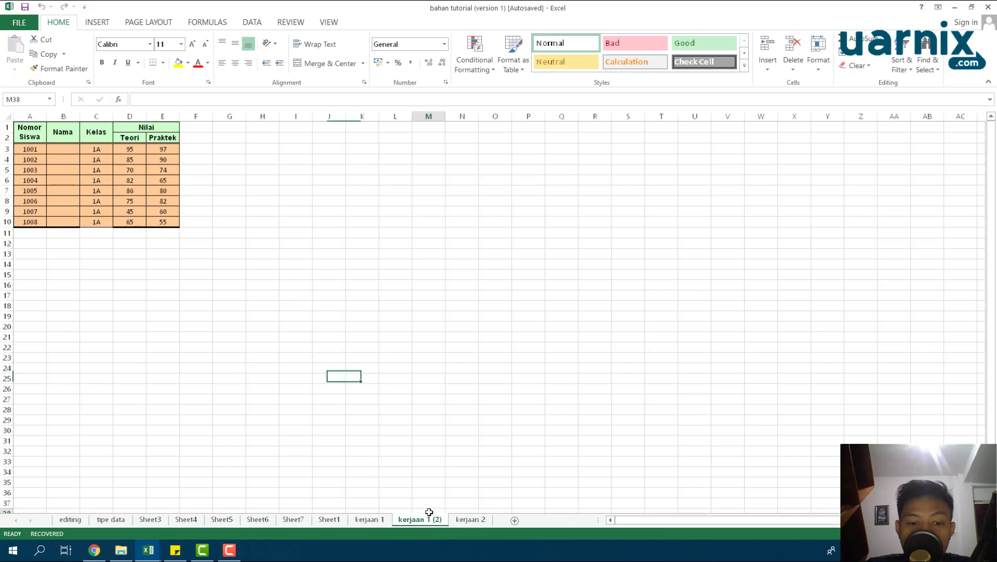
left_click(372, 520)
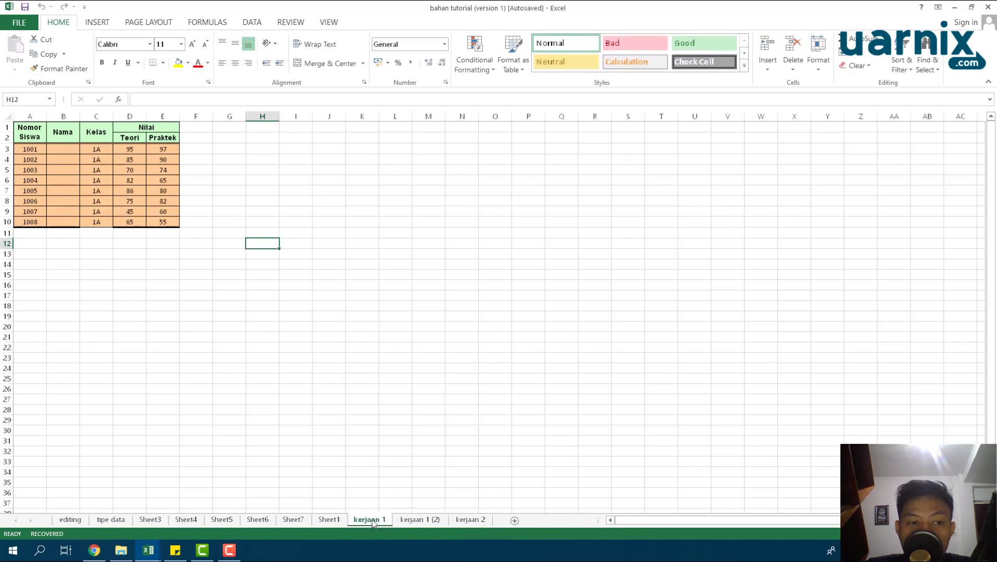
double_click(371, 520)
type("ke")
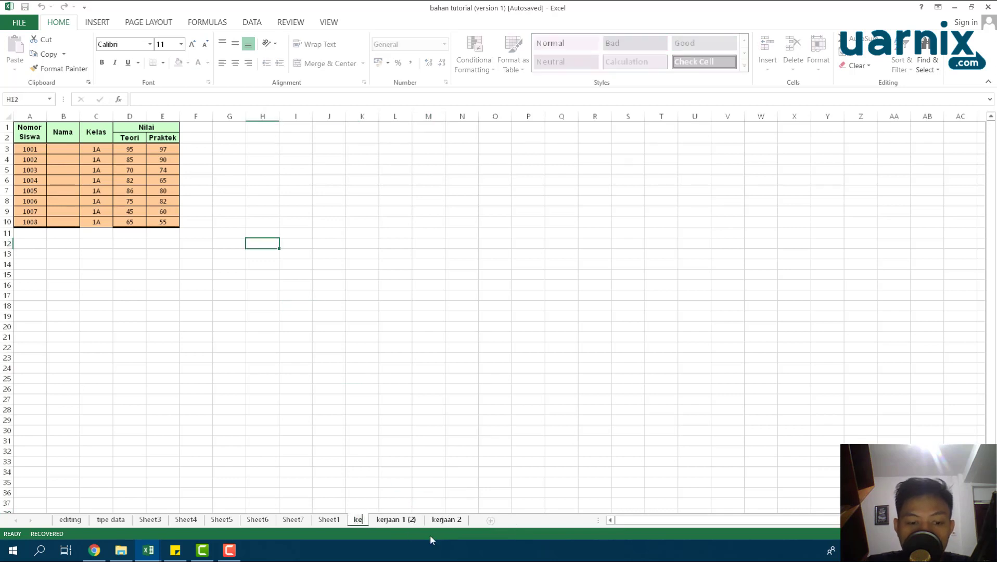
type("las 1a")
key("Return")
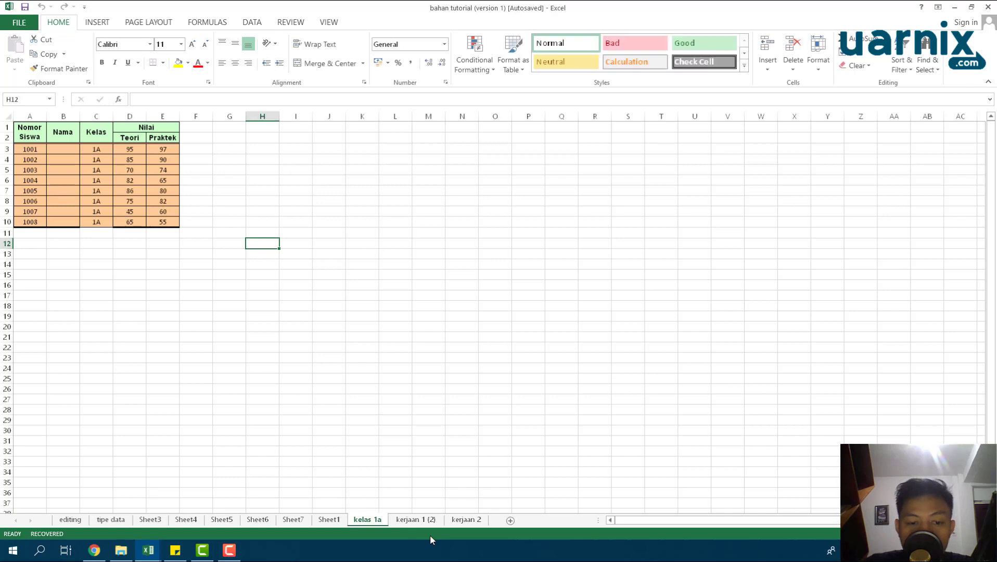
Rename kerjaan 1 (2) to 'kelas 1b' and select the student numbers in A3:A10
double_click(427, 522)
type("kela")
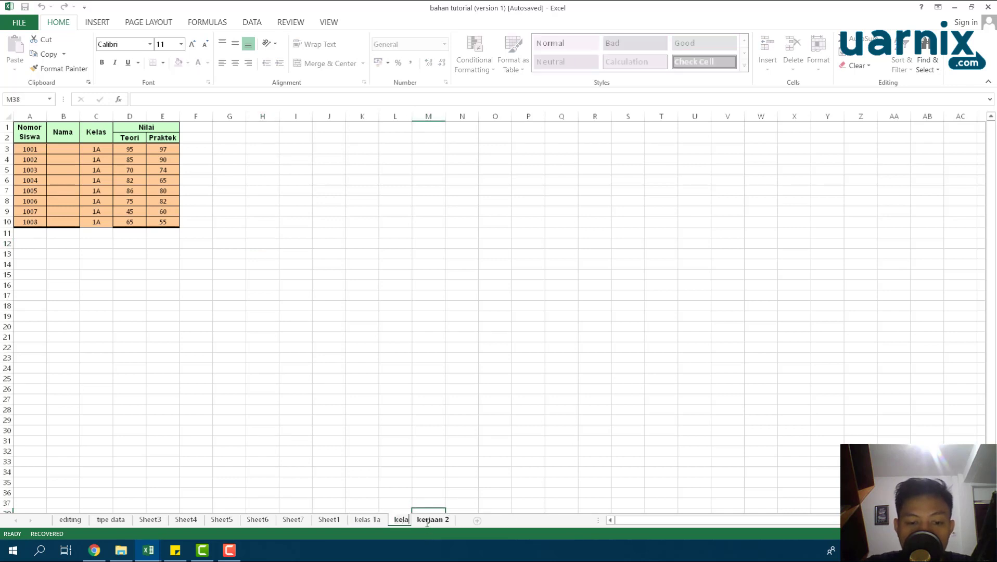
type("s 1b")
key("Return")
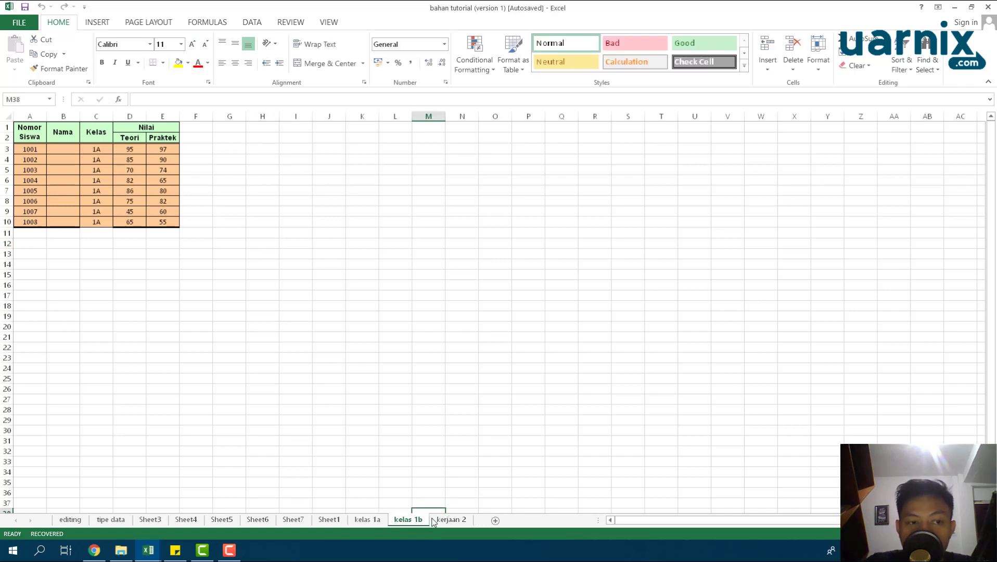
left_click_drag(32, 148, 31, 219)
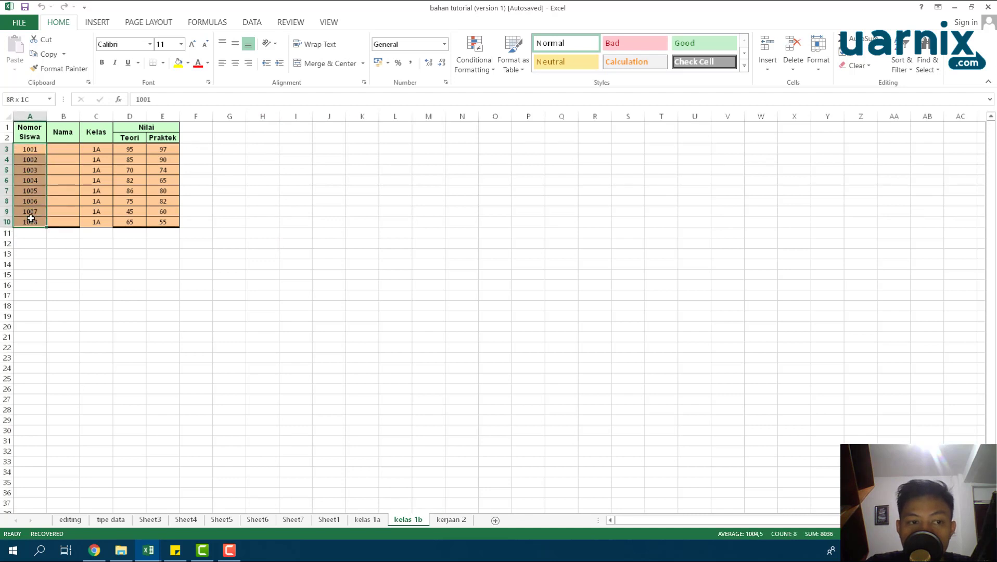
Clear the student numbers and change the class entries C3:C10 to 1B
key("Delete")
left_click_drag(99, 150, 99, 223)
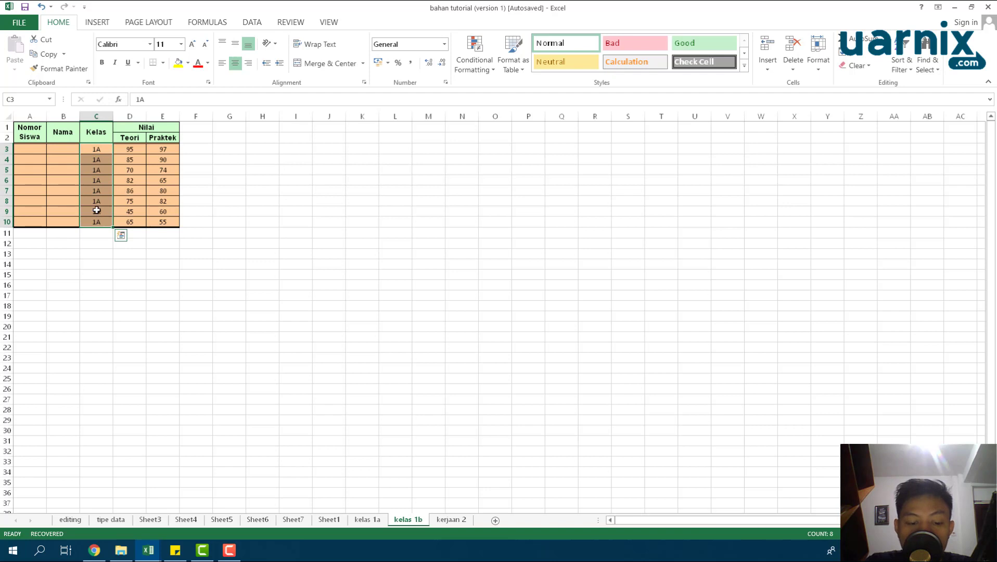
key("ctrl+h")
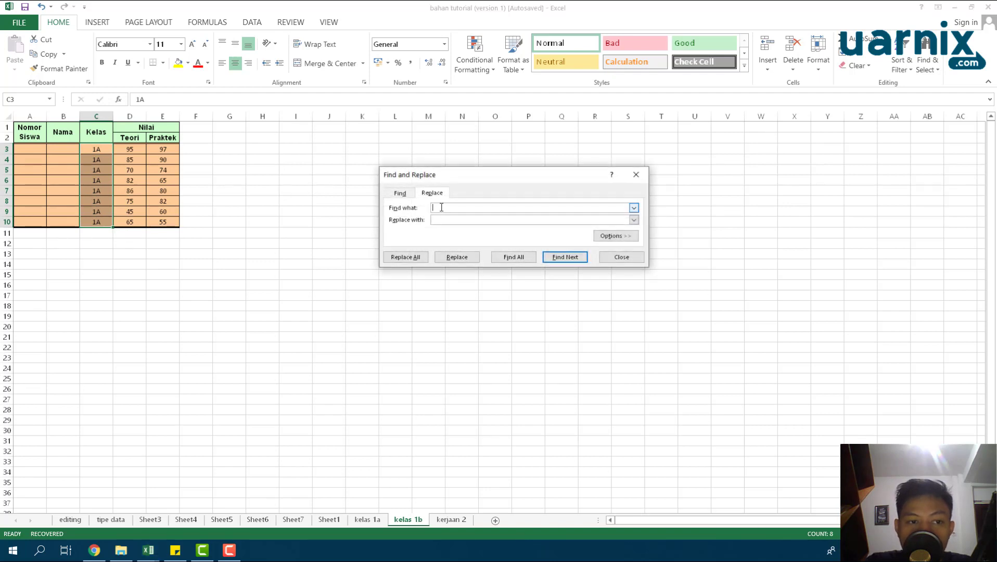
key("Escape")
double_click(95, 148)
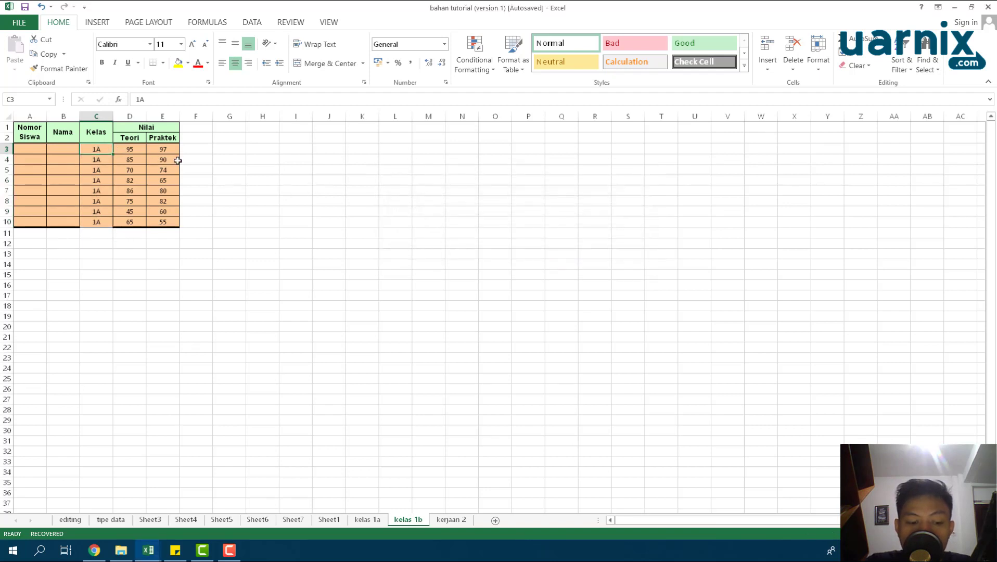
key("BackSpace")
type("B")
key("Return")
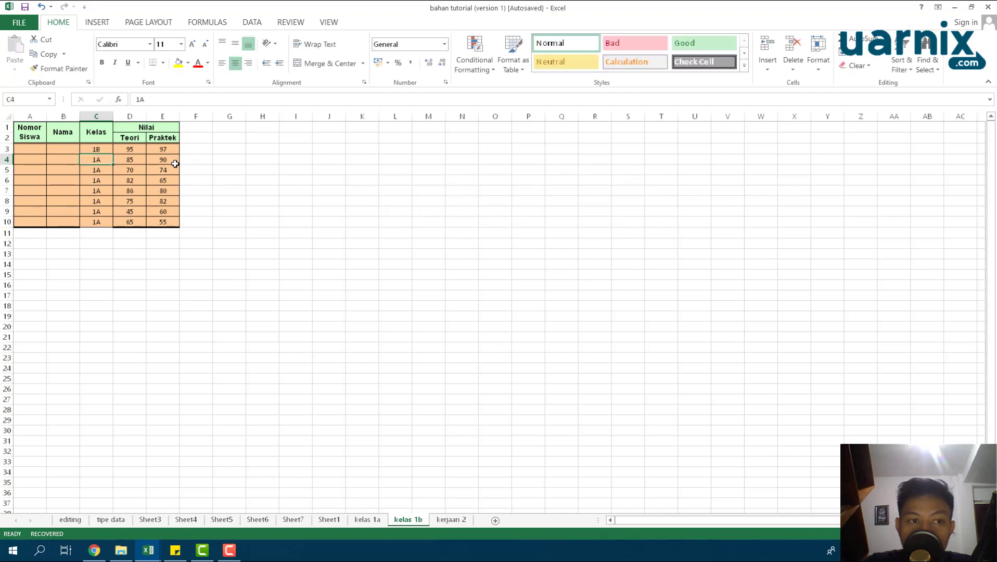
left_click(107, 150)
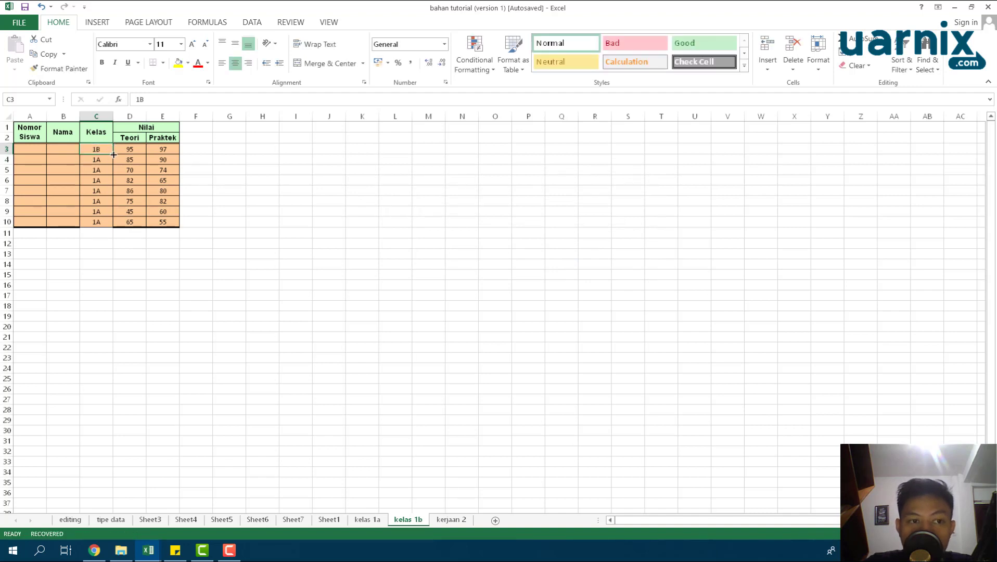
left_click_drag(110, 154, 111, 222)
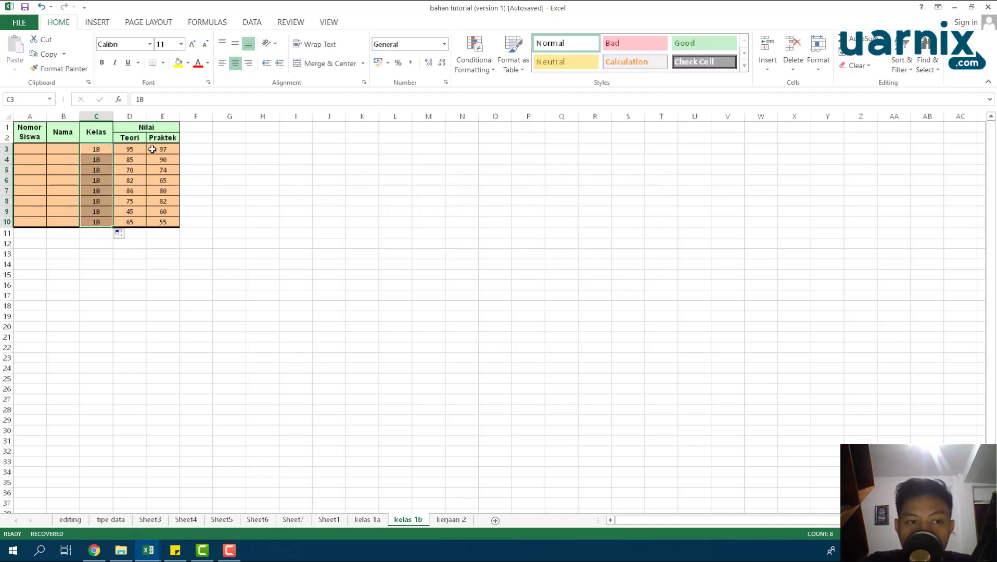
Clear the Teori and Praktek grades, then go to the kelas 1a sheet
left_click_drag(130, 150, 174, 222)
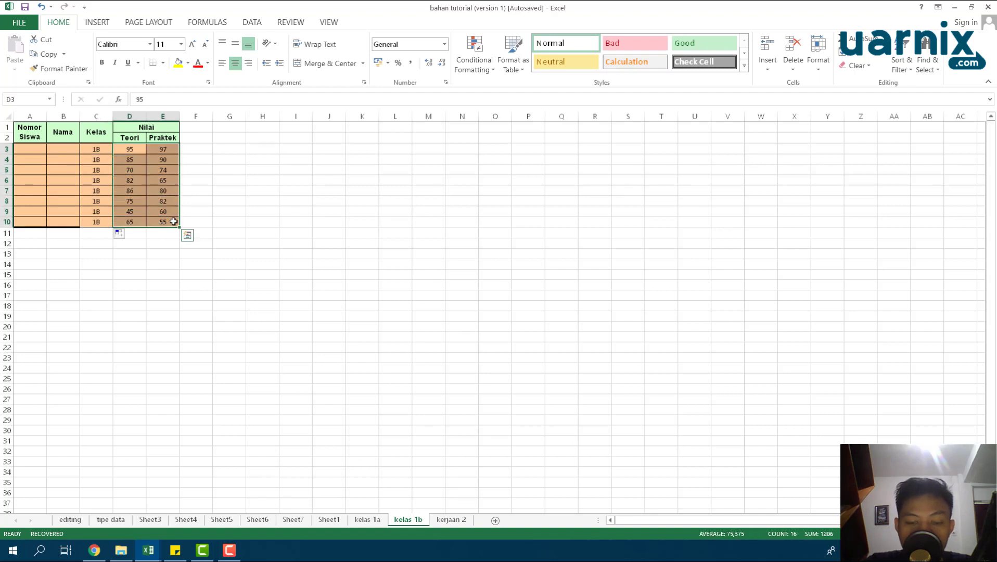
key("Delete")
left_click(33, 149)
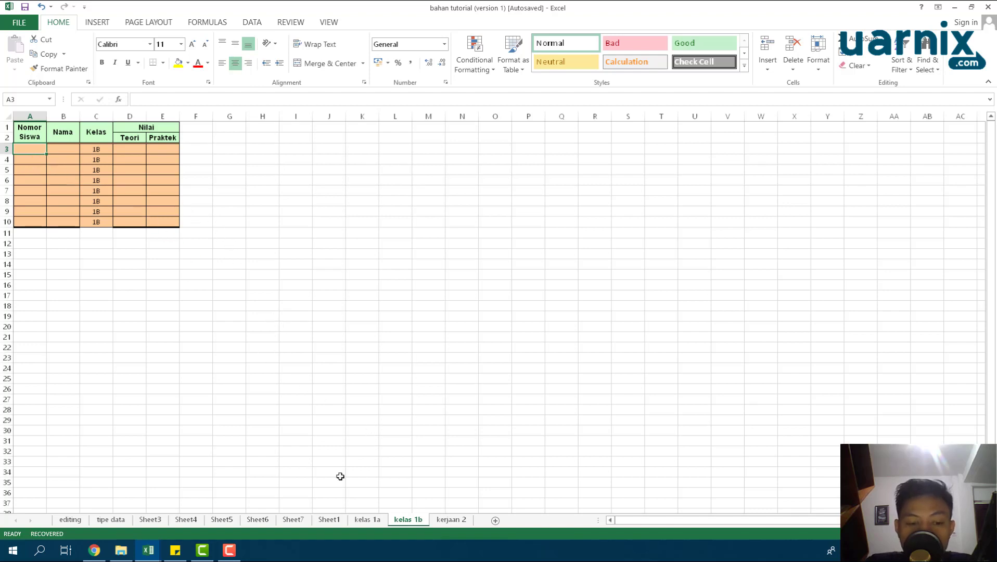
left_click(367, 520)
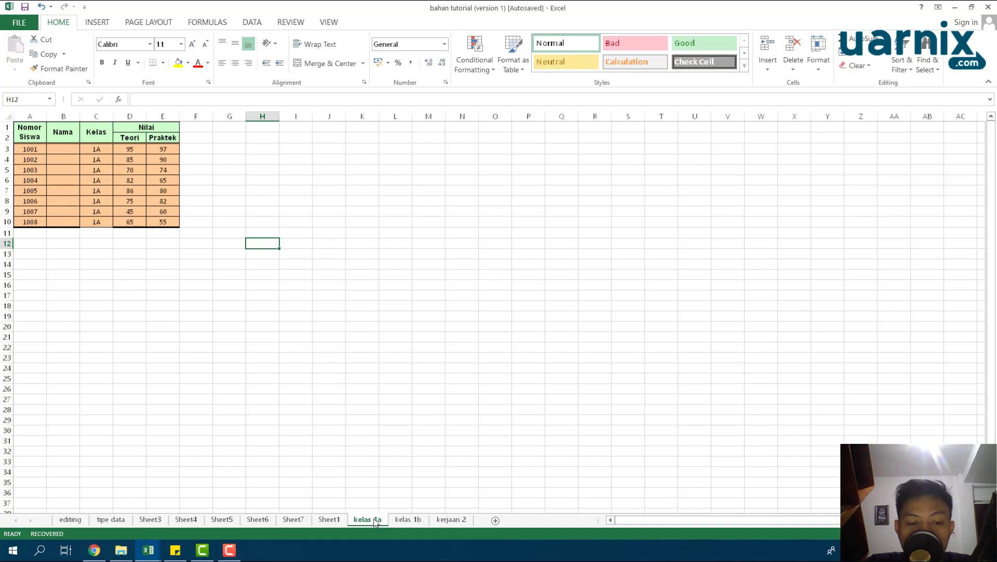
left_click_drag(374, 522, 400, 517)
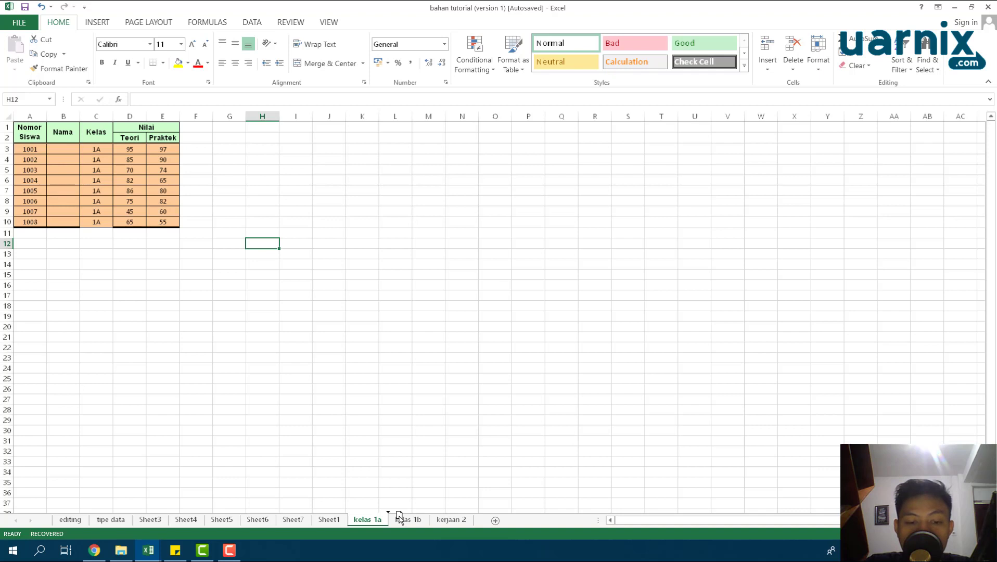
left_click_drag(398, 515, 403, 520)
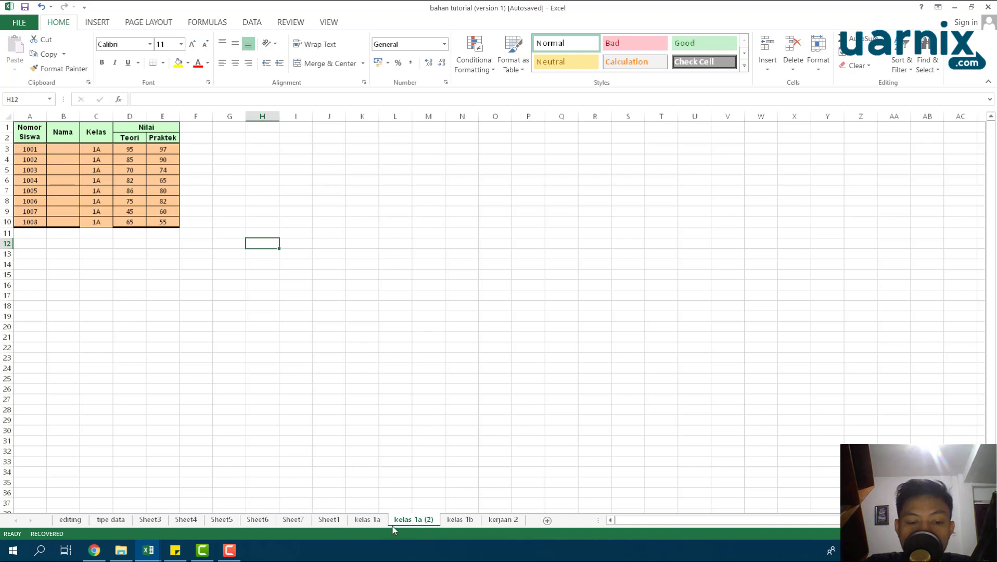
left_click(367, 520)
left_click(418, 521)
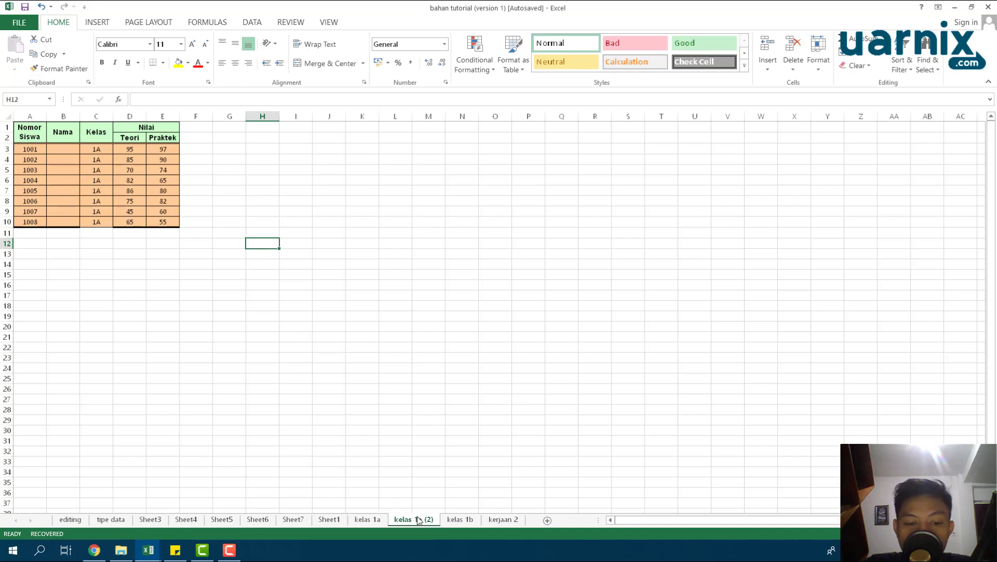
left_click(368, 519)
left_click(416, 520)
right_click(426, 524)
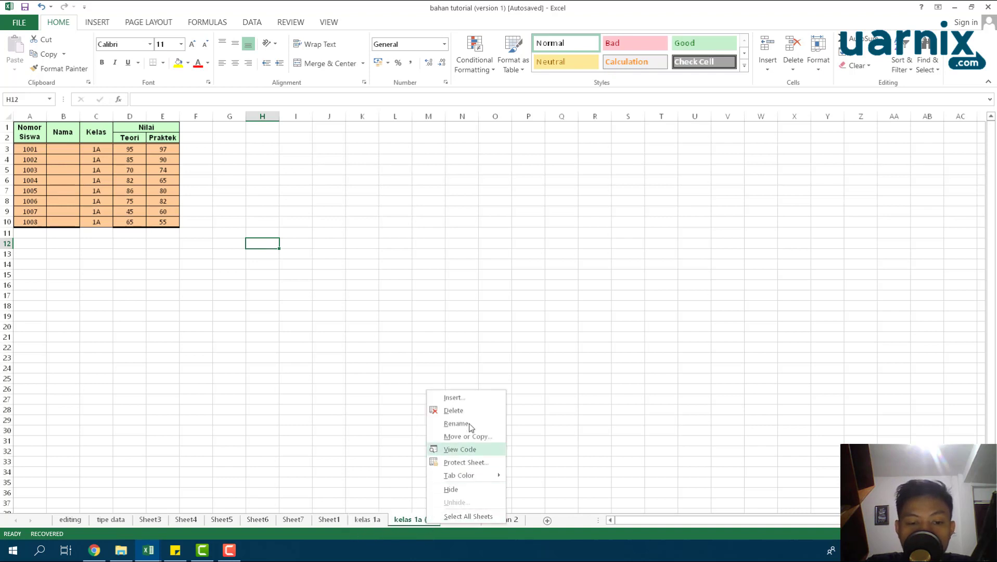
left_click(477, 409)
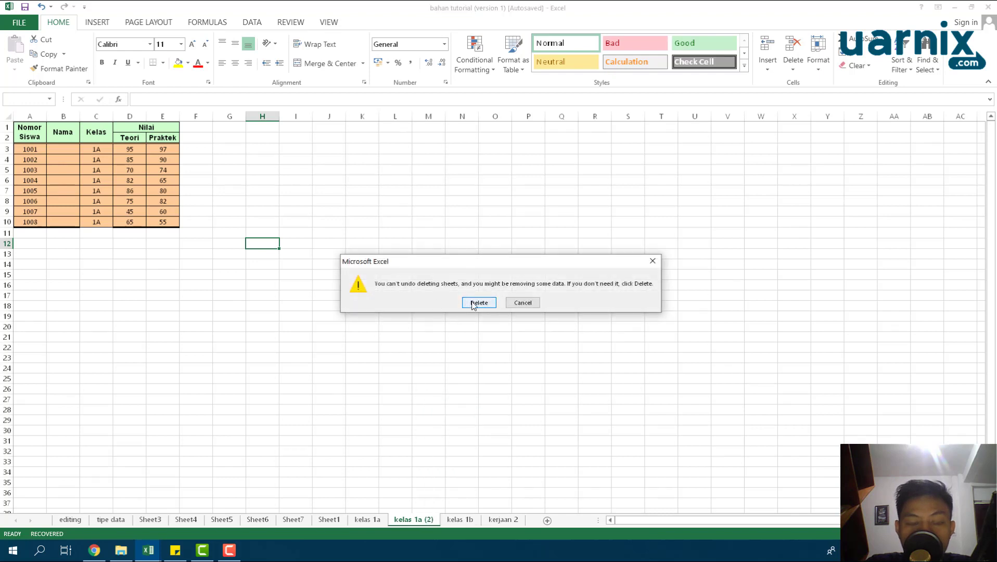
left_click(470, 302)
left_click(367, 520)
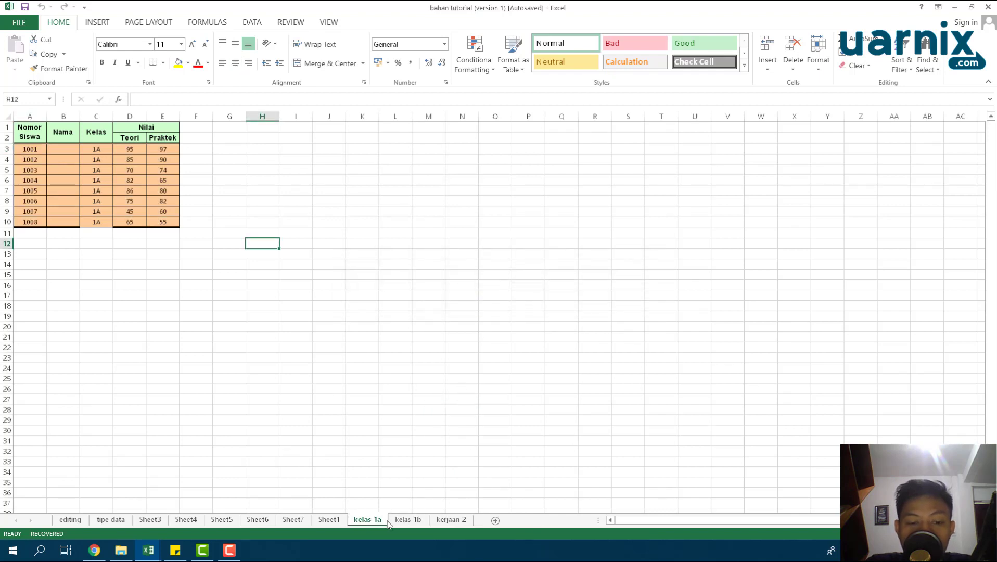
left_click(408, 519)
left_click(370, 520)
left_click(412, 521, "ctrl")
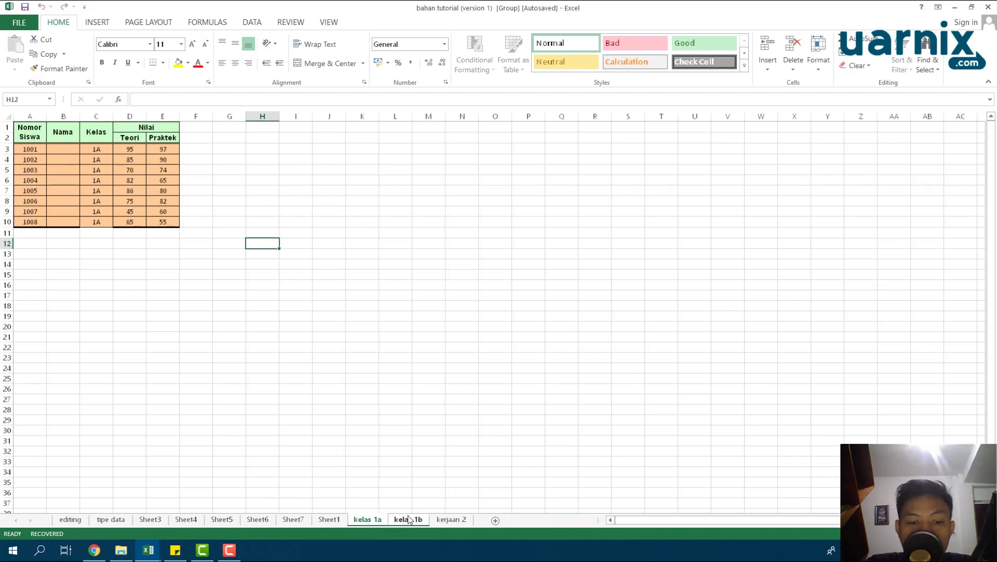
left_click_drag(410, 519, 452, 522)
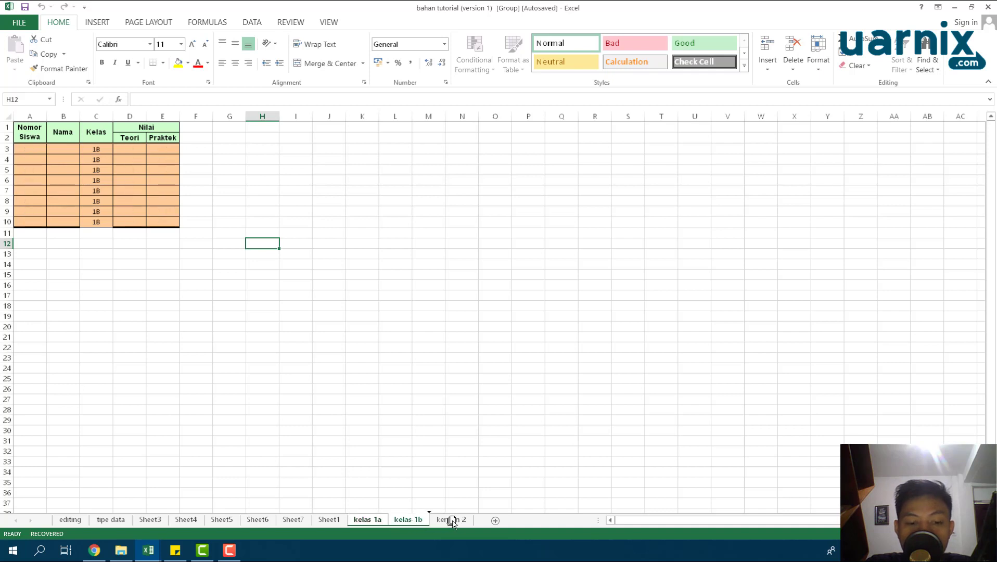
mouse_move(452, 522)
left_mouse_down()
mouse_move(142, 511)
mouse_move(460, 508)
mouse_move(446, 515)
left_mouse_up()
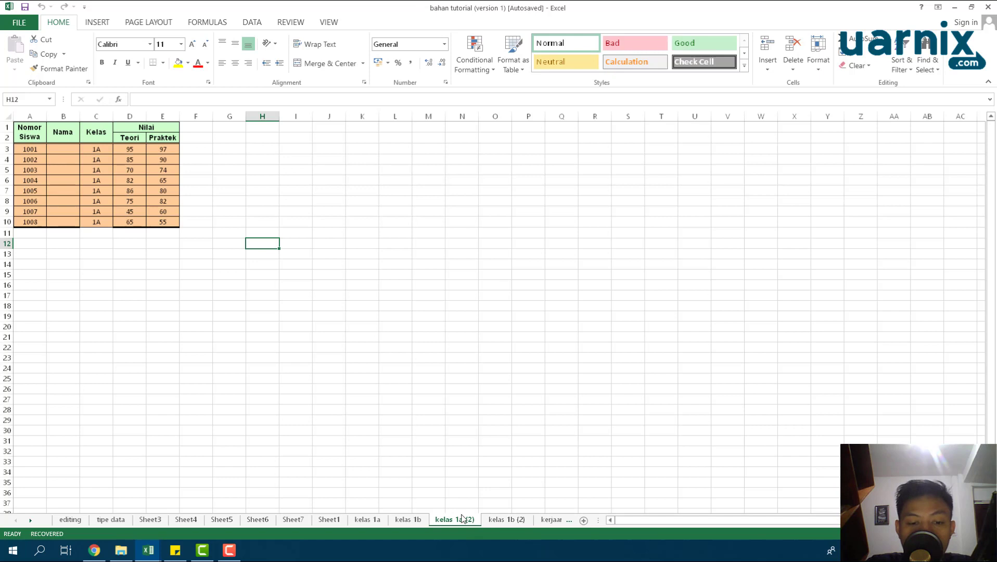
left_click(518, 519)
left_click(455, 520)
left_click(490, 520)
left_click(475, 520)
left_click(512, 521, "ctrl")
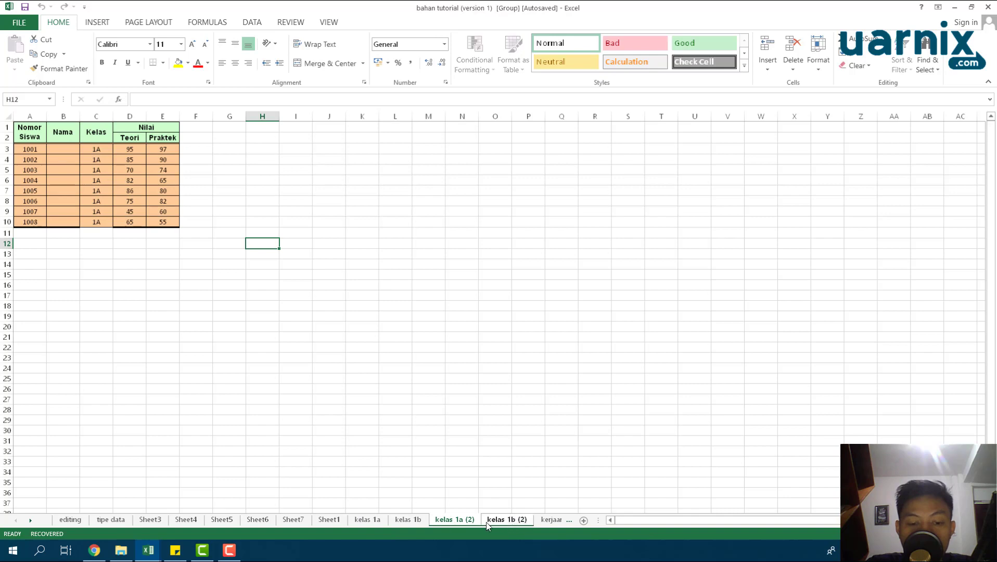
right_click(472, 520)
left_click(499, 392)
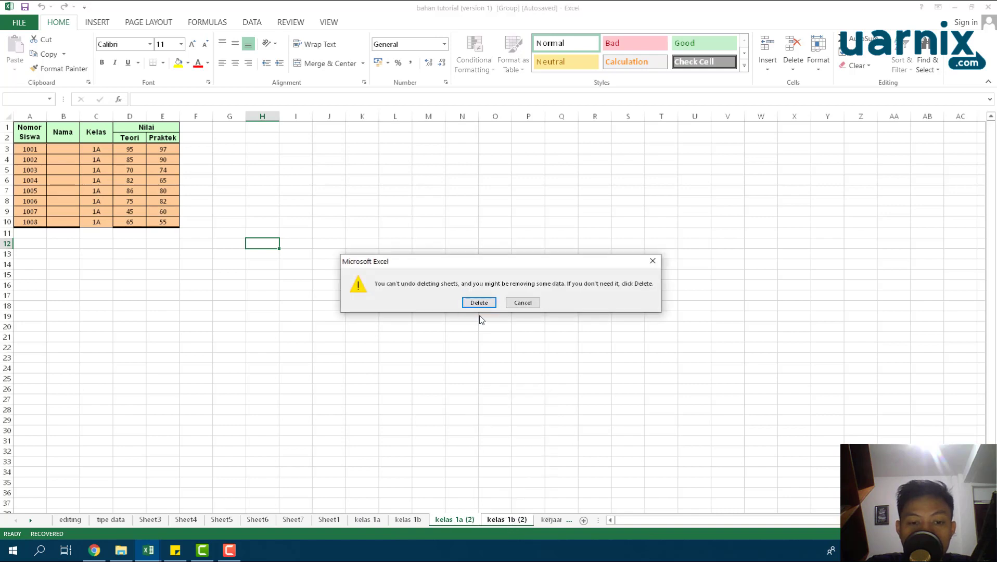
left_click(478, 302)
left_click(367, 519)
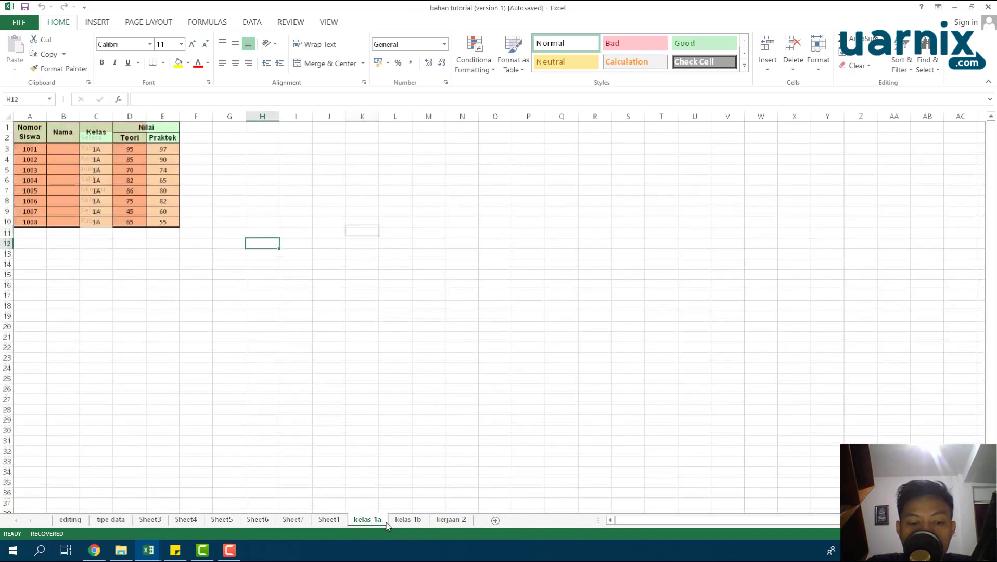
left_click(399, 520)
left_click(369, 520)
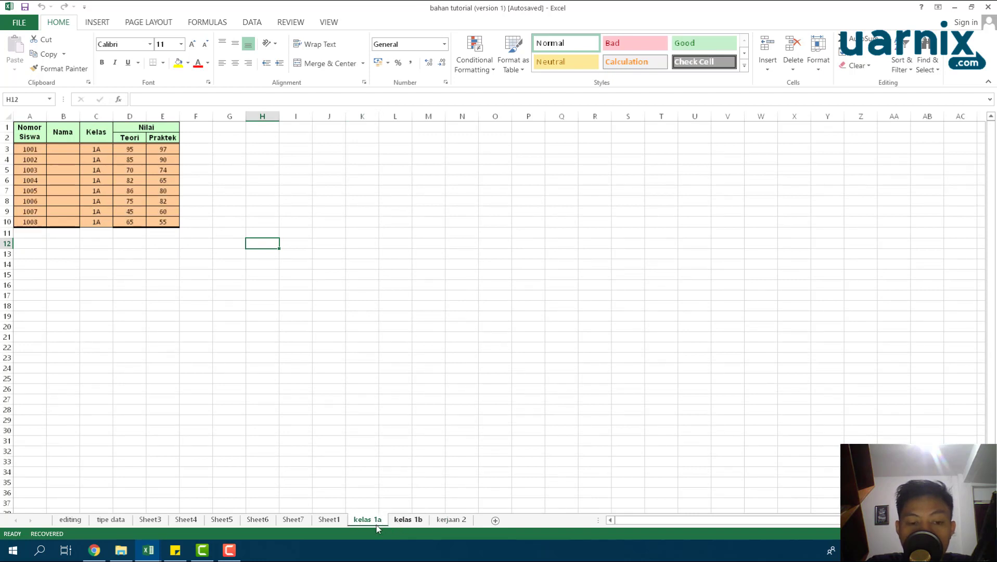
Open Move or Copy for kelas 1a, cancel it, and browse the class sheets
right_click(367, 522)
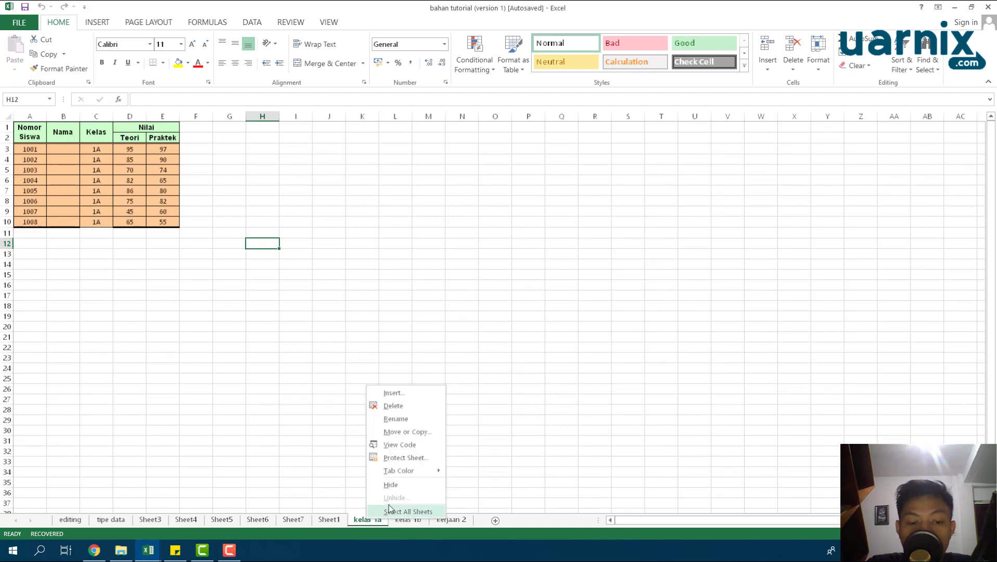
left_click(430, 434)
key("Escape")
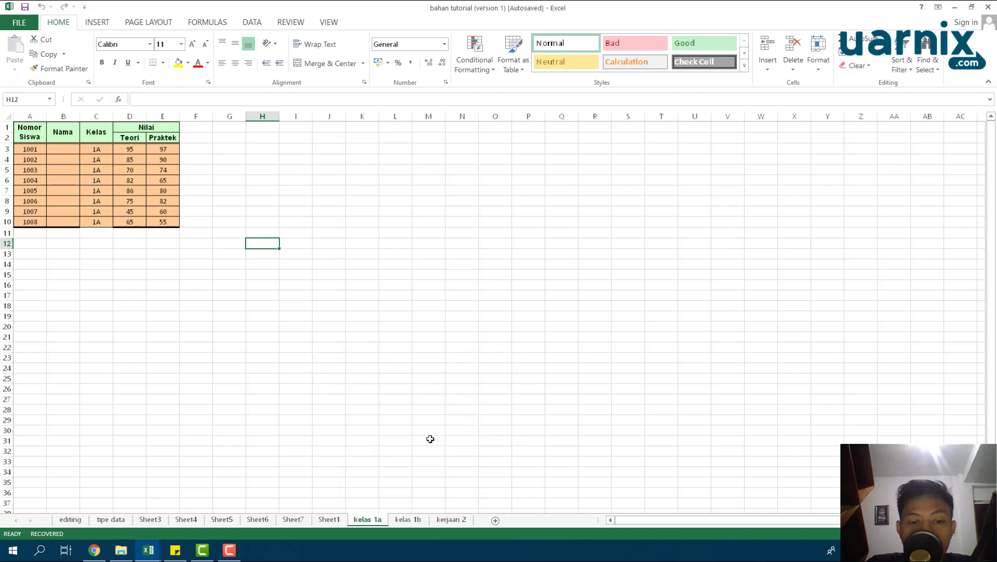
left_click(405, 523)
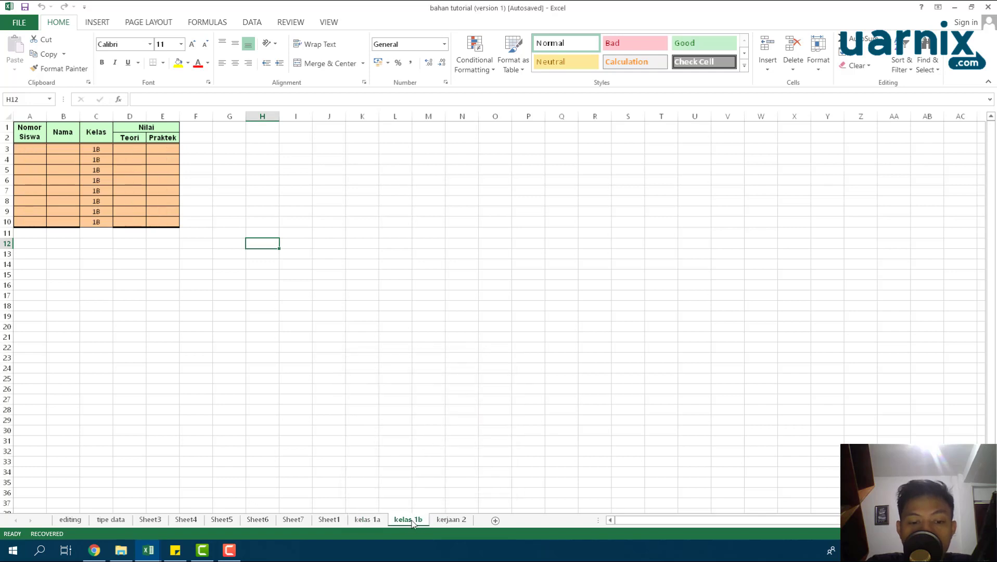
left_click(382, 522)
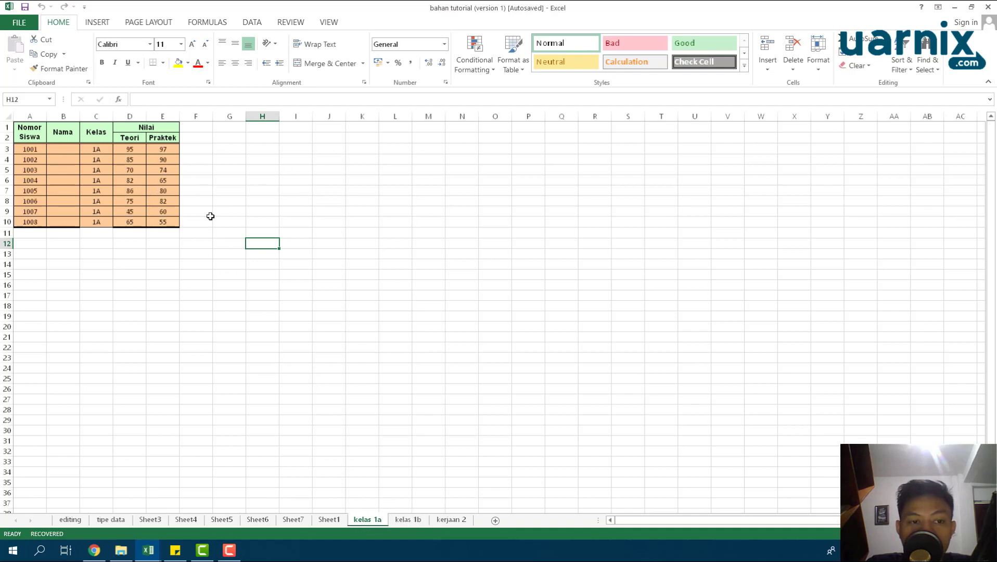
Switch to kerjaan 2 and select cell C4 containing Kamis
left_click(460, 521)
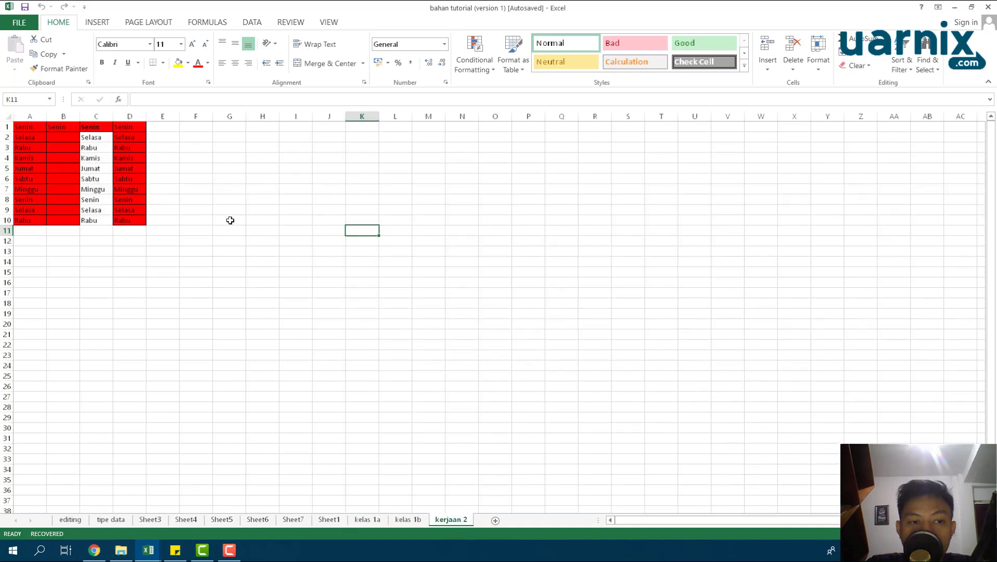
left_click(363, 522)
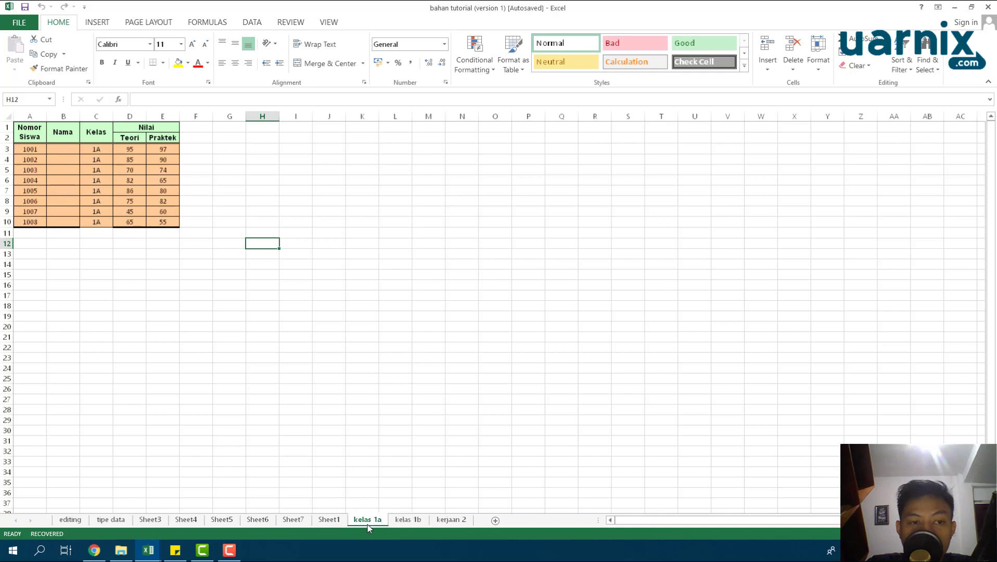
left_click(407, 520)
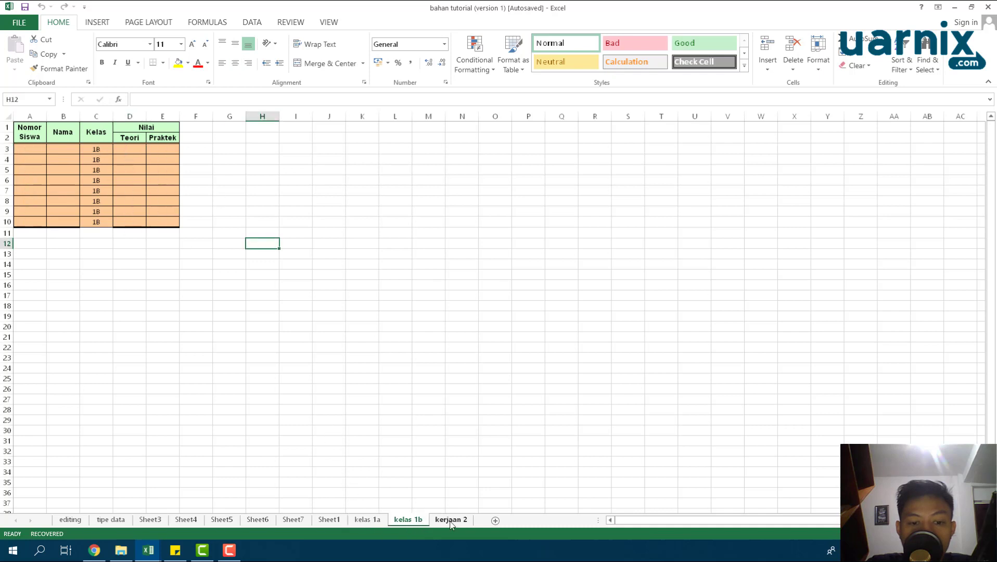
left_click(451, 520)
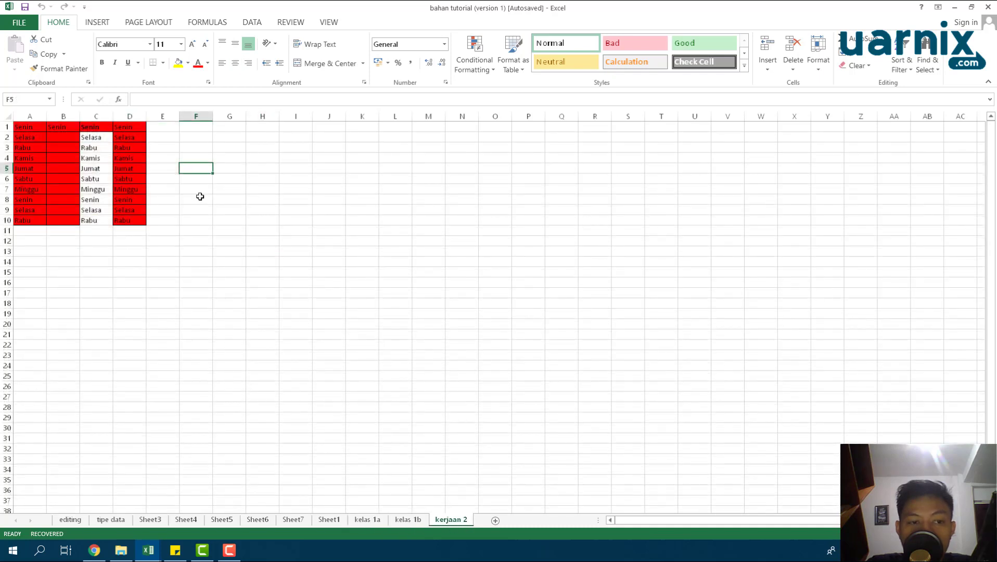
left_click(125, 169)
left_click(131, 249)
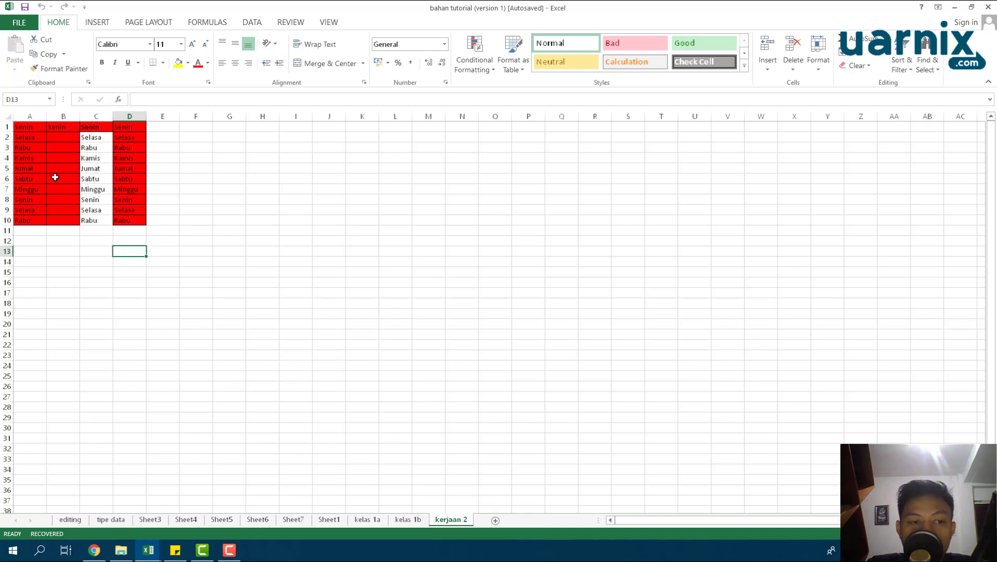
left_click(85, 157)
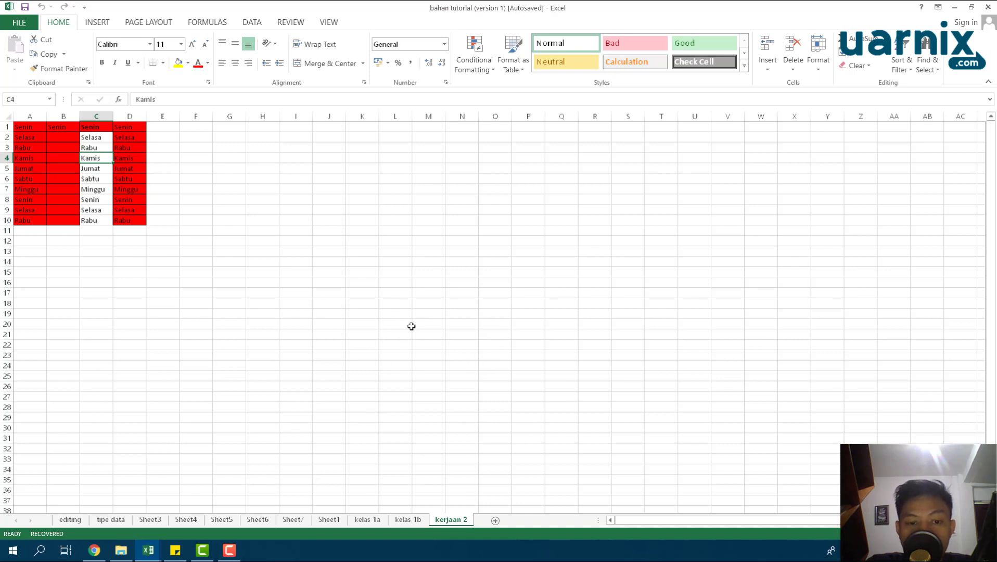
Move kerjaan 2 to the Book1 workbook, placed before the jan sheet
right_click(460, 524)
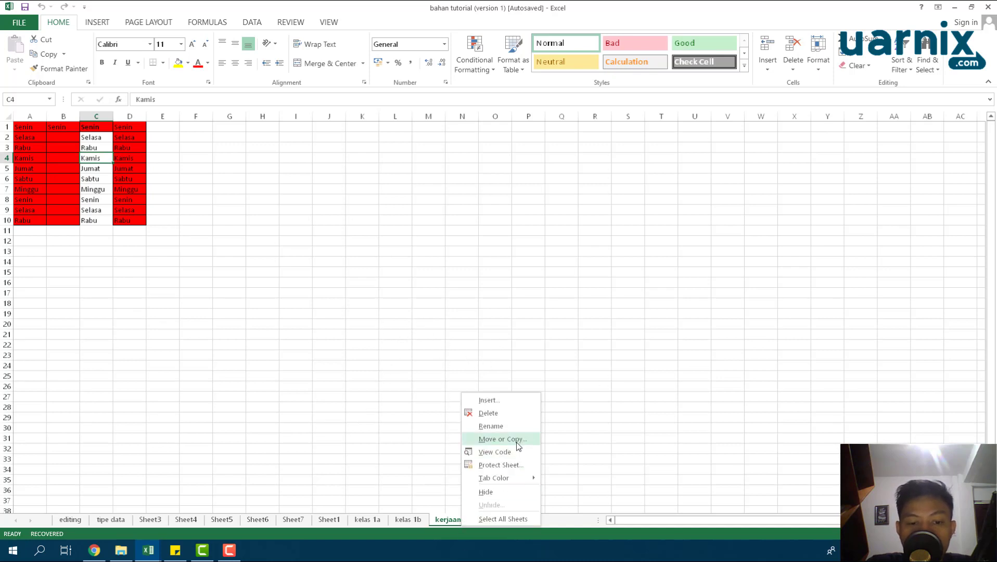
left_click(503, 439)
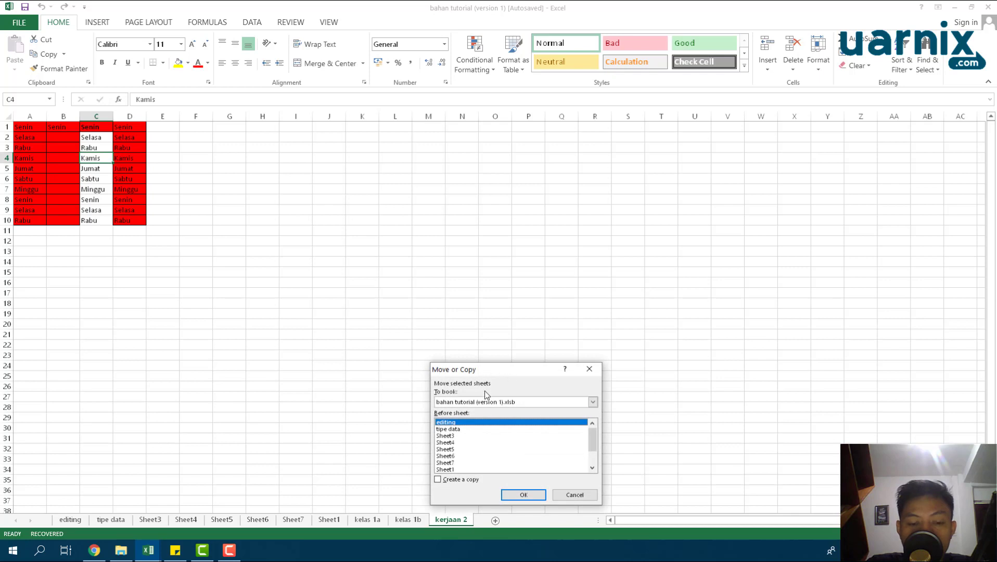
left_click(509, 403)
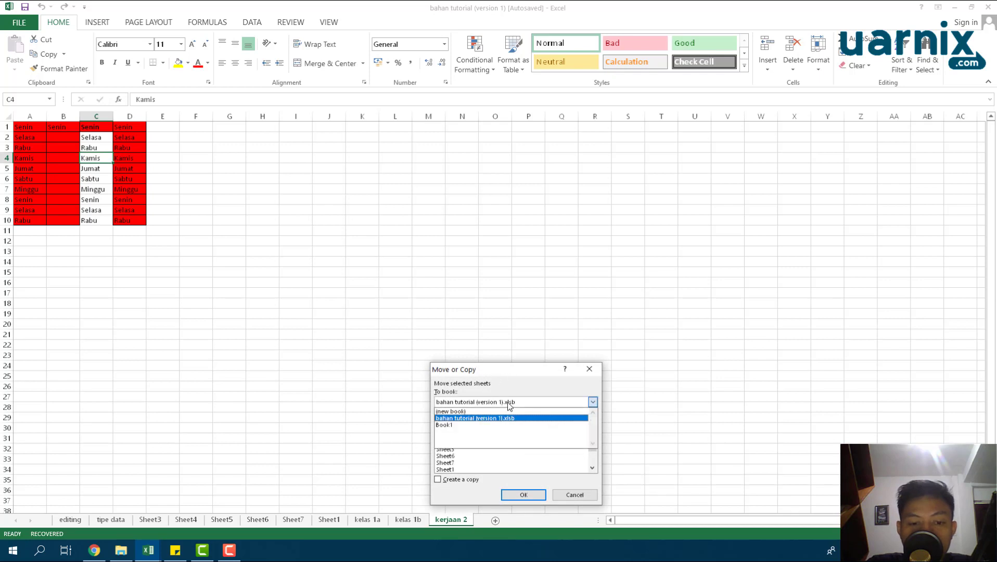
left_click(462, 427)
mouse_move(148, 550)
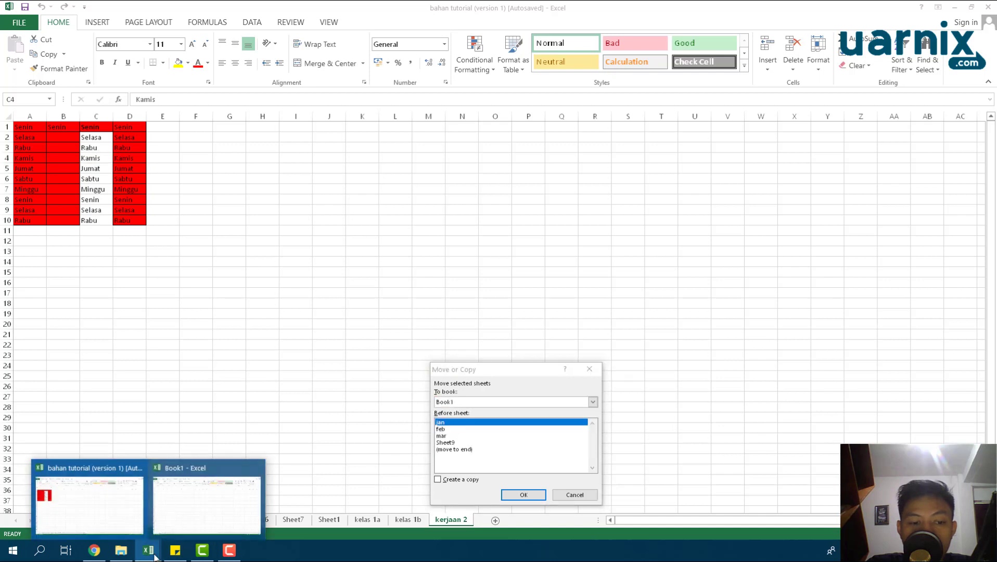
mouse_move(207, 497)
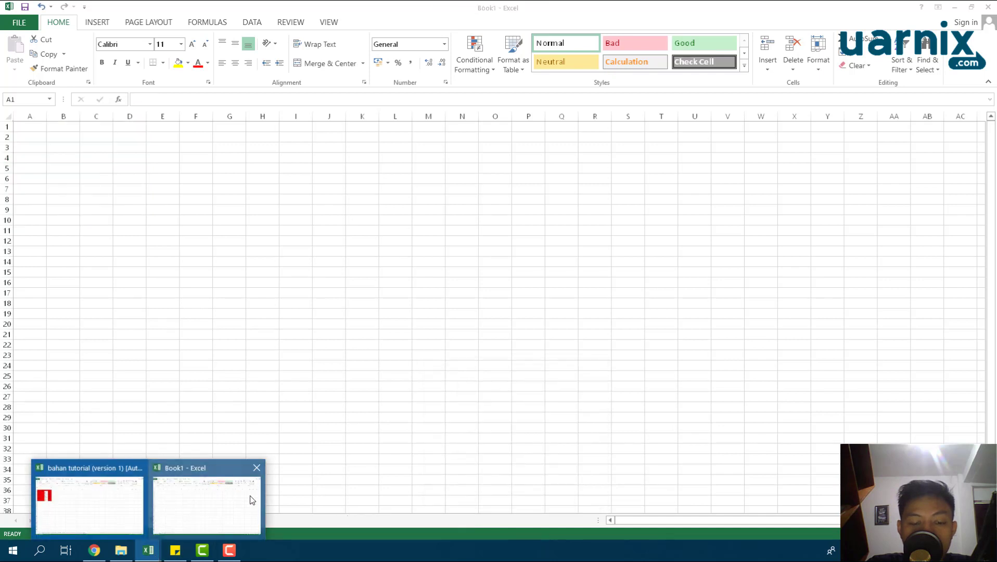
left_click(489, 403)
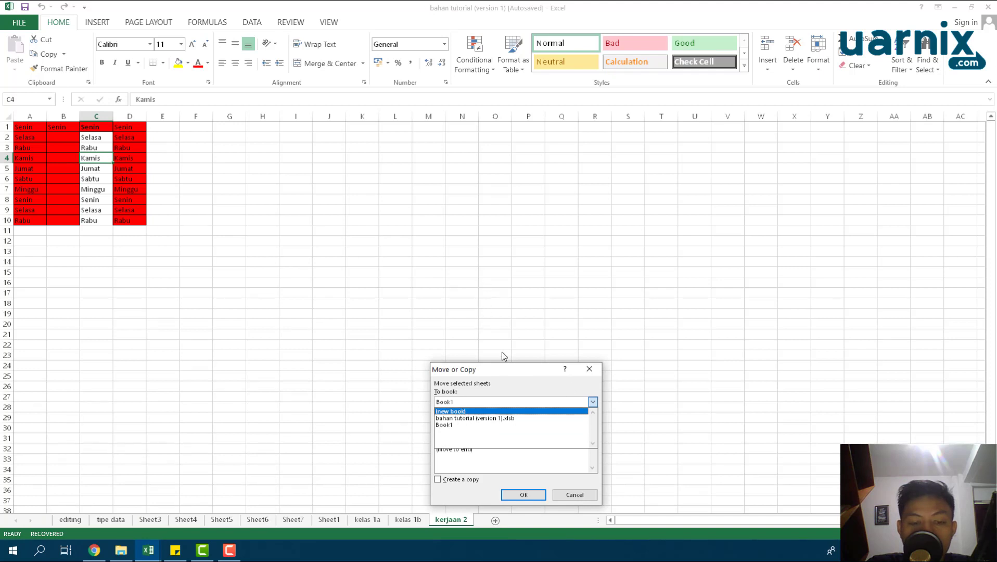
left_click(460, 426)
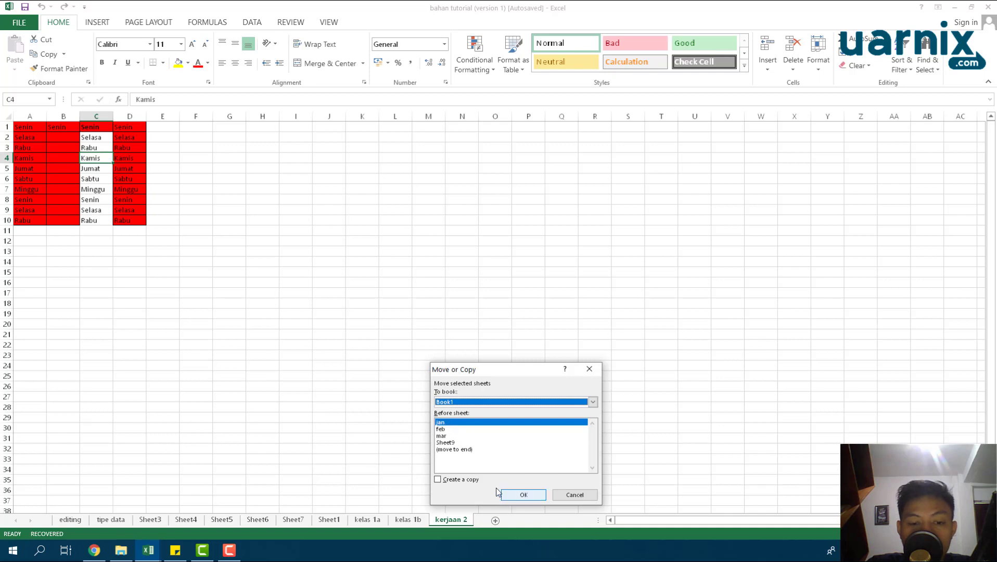
left_click(524, 495)
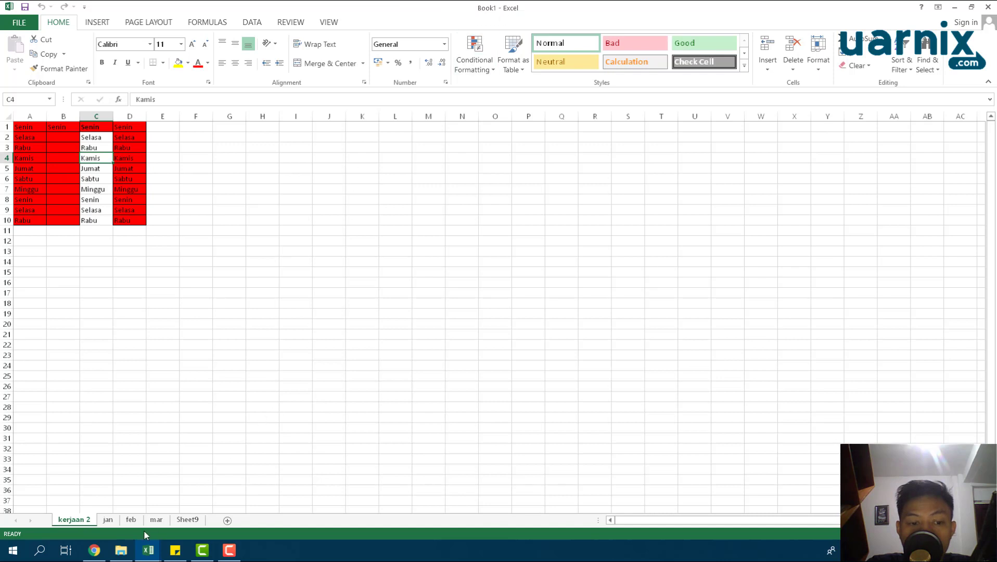
Switch between bahan tutorial and Book1 and try resizing the Book1 window
left_click(138, 509)
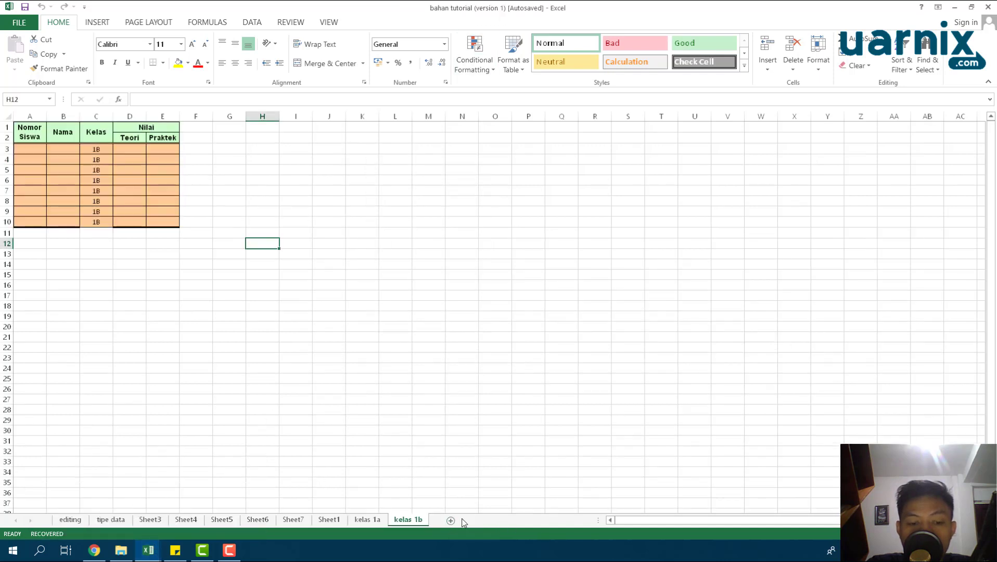
mouse_move(148, 550)
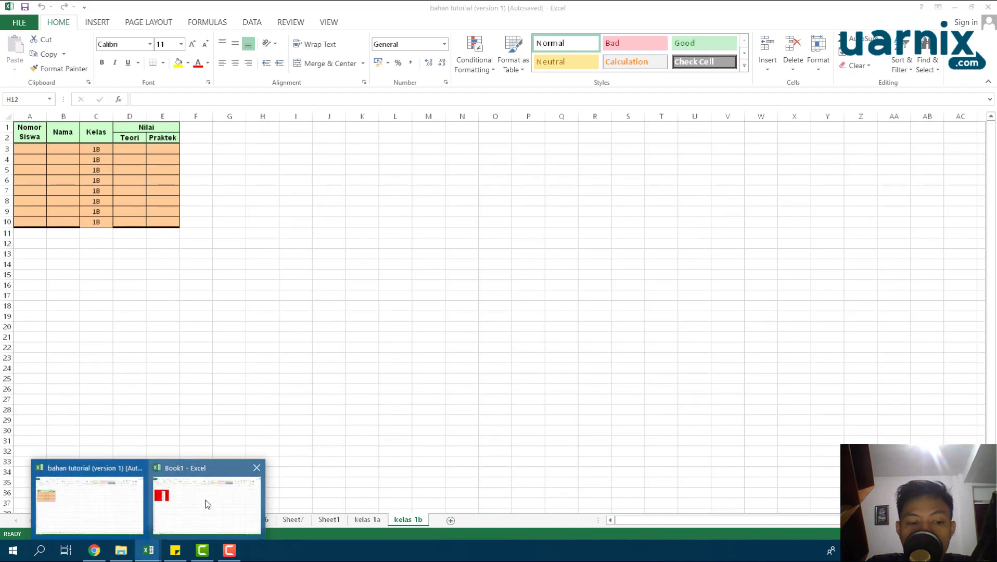
left_click(205, 502)
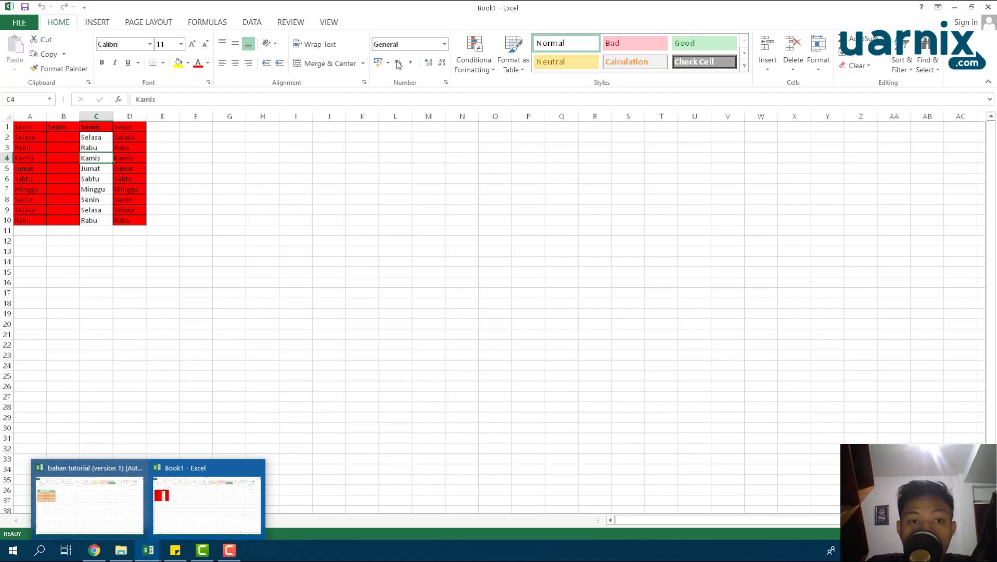
mouse_move(451, 12)
left_mouse_down()
mouse_move(448, 44)
mouse_move(450, 8)
left_mouse_up()
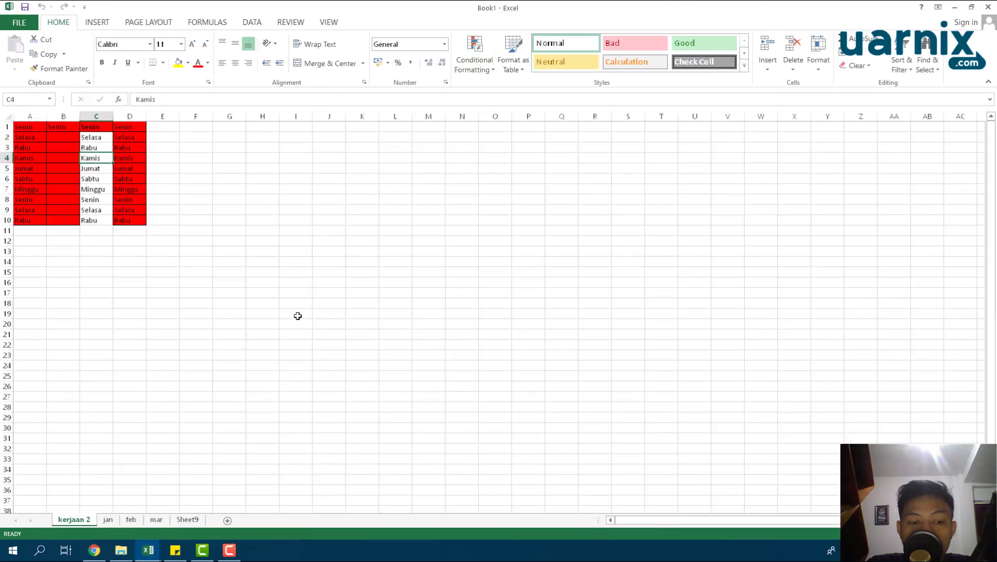
left_click(148, 551)
left_click_drag(484, 9, 483, 34)
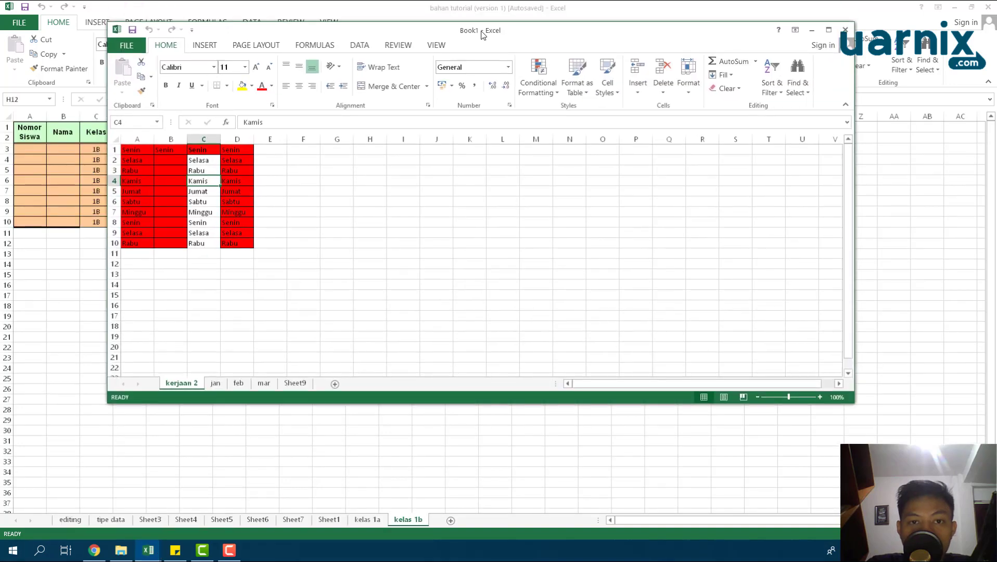
double_click(483, 34)
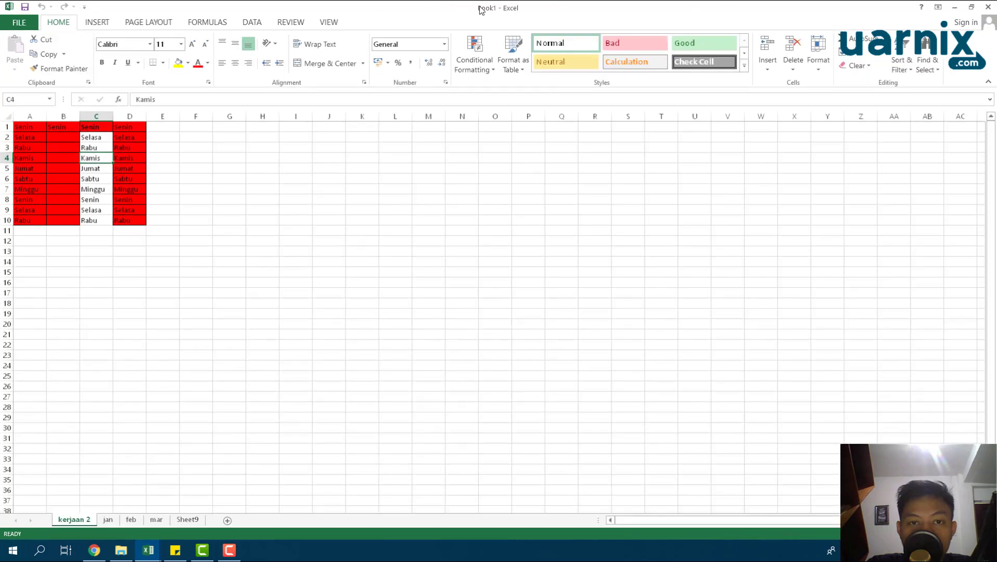
Float Book1 over bahan tutorial and drag kerjaan 2 back in after kelas 1b
left_click_drag(482, 9, 493, 132)
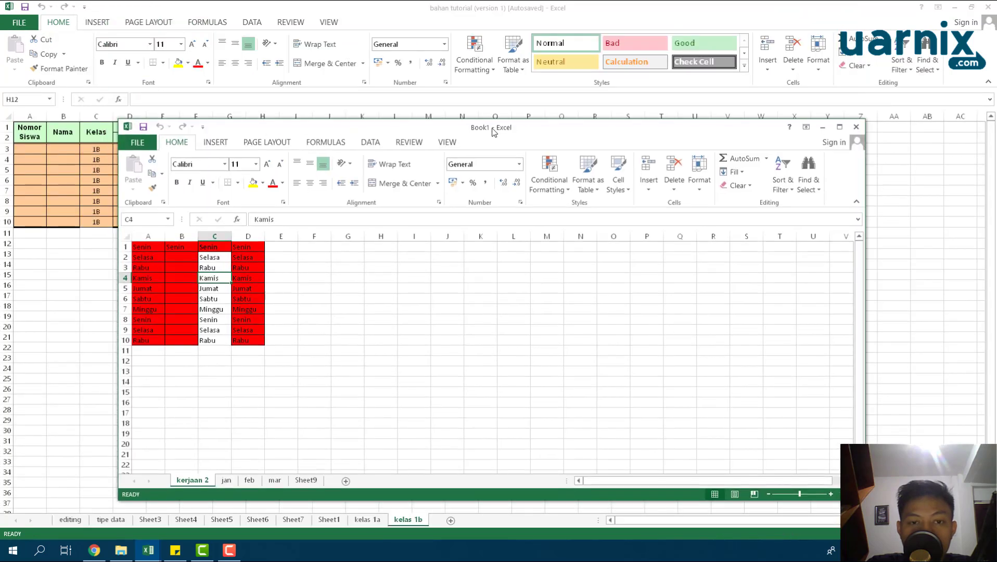
double_click(493, 132)
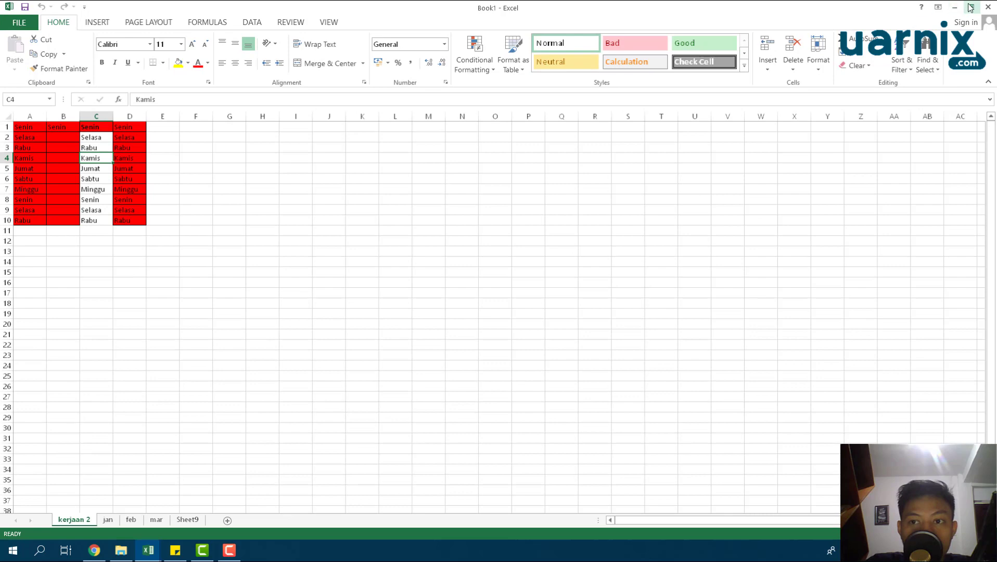
left_click(971, 8)
mouse_move(511, 104)
left_mouse_down()
mouse_move(559, 127)
mouse_move(562, 36)
left_mouse_up()
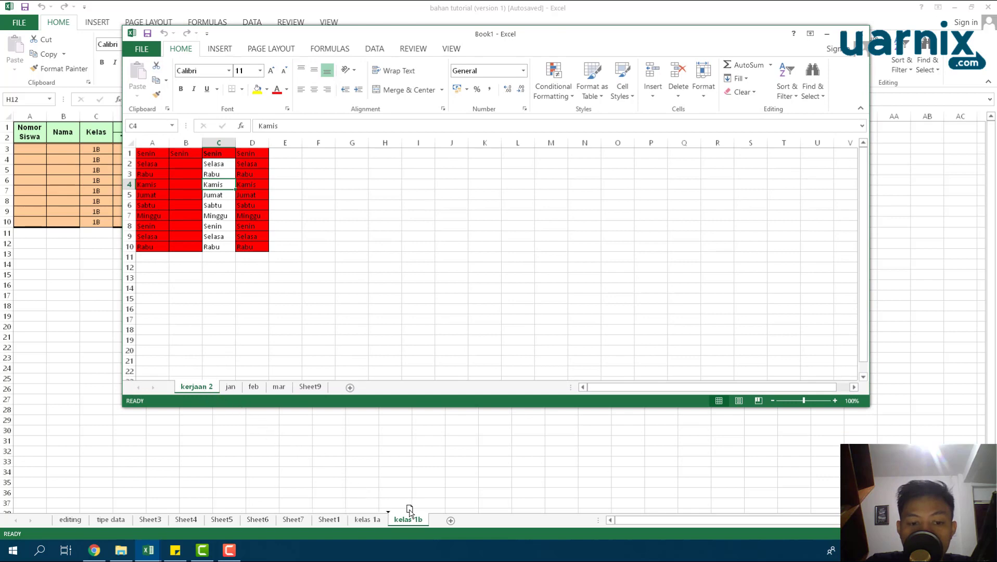
left_click_drag(220, 395, 440, 517)
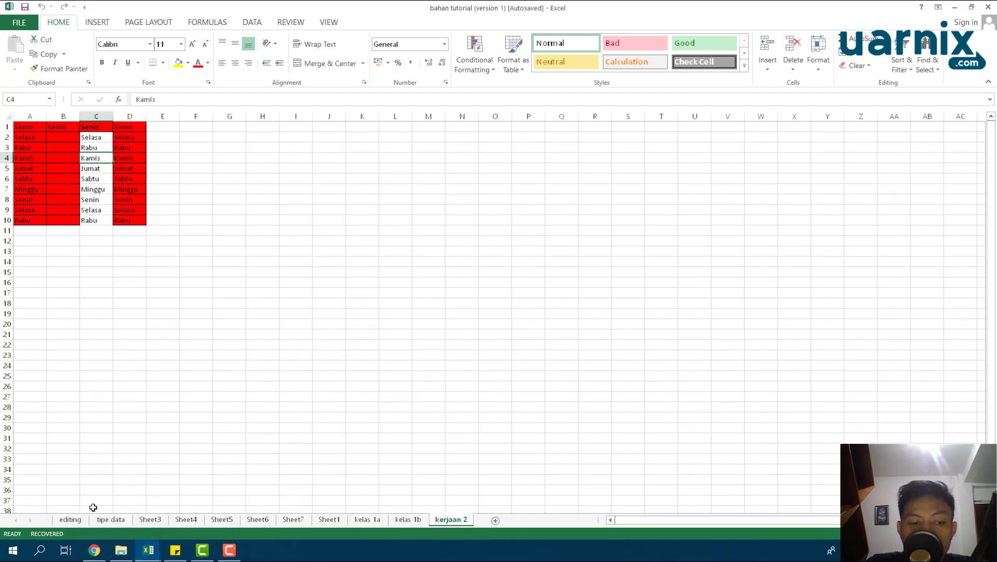
left_click(148, 550)
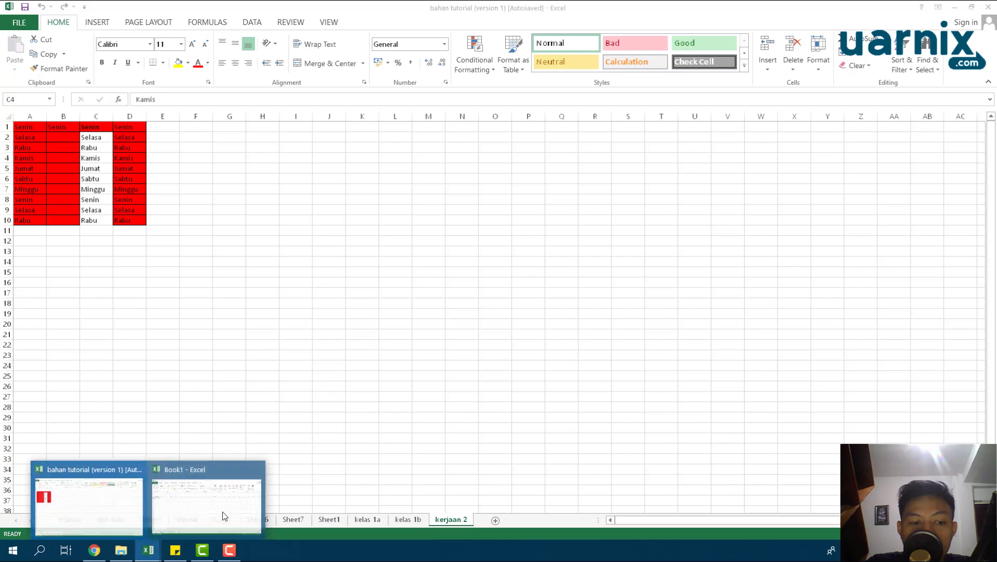
left_click(224, 516)
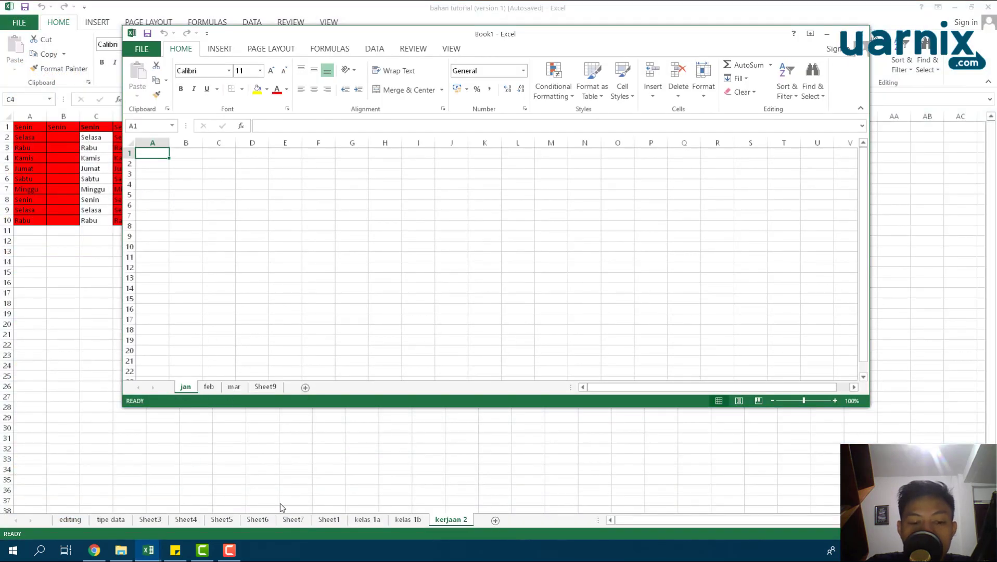
left_click(825, 34)
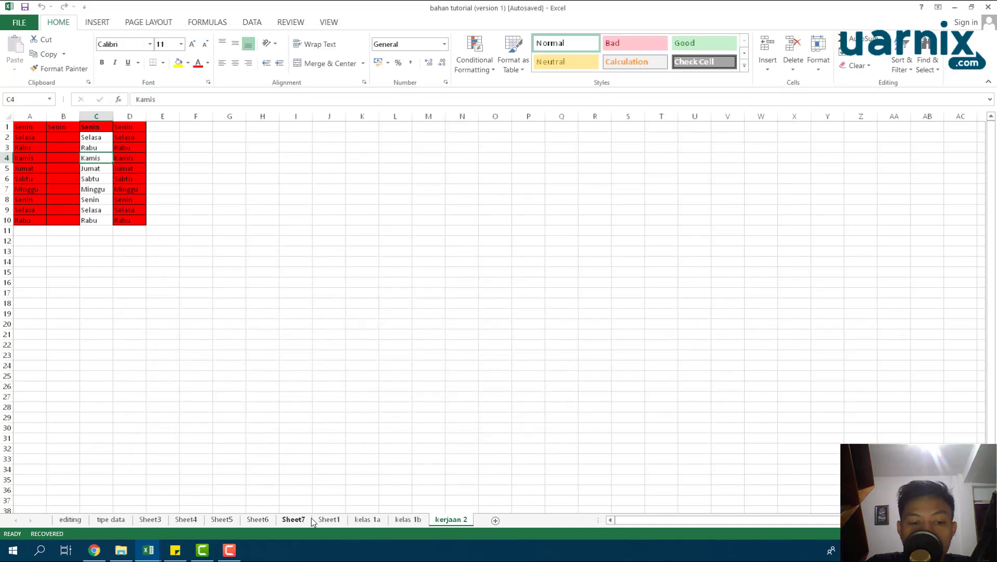
left_click(370, 520, "ctrl")
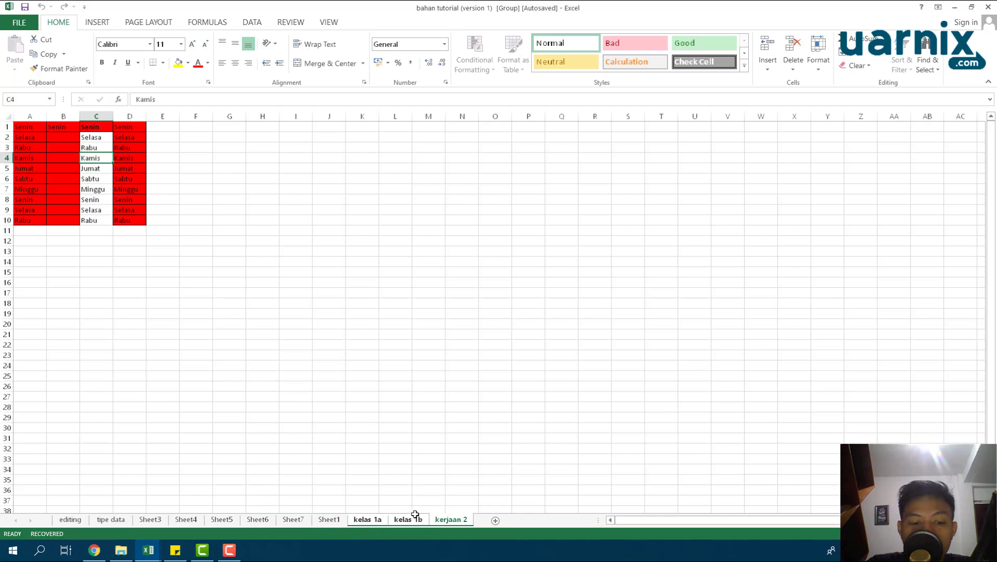
right_click(454, 523)
left_click(480, 510)
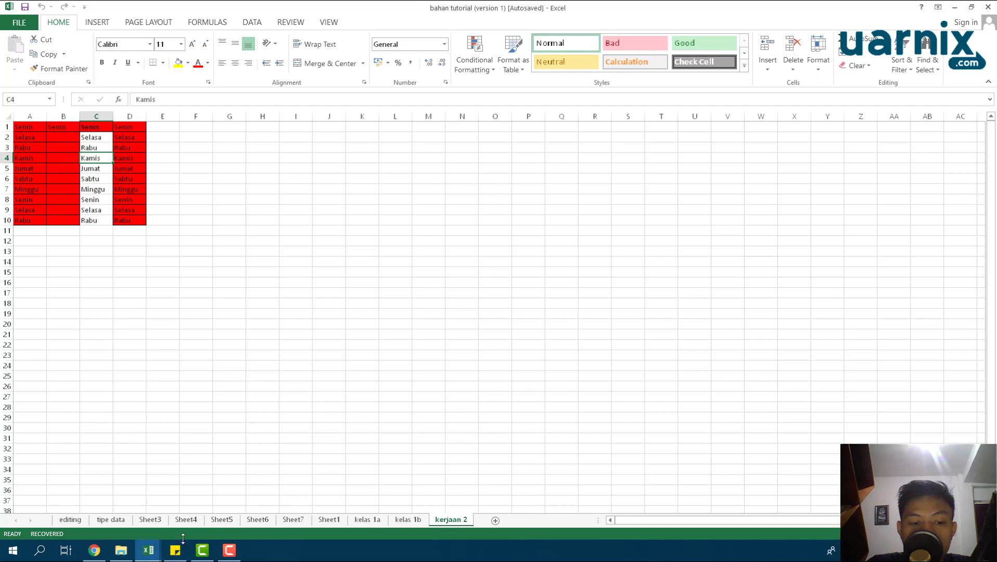
left_click(329, 519)
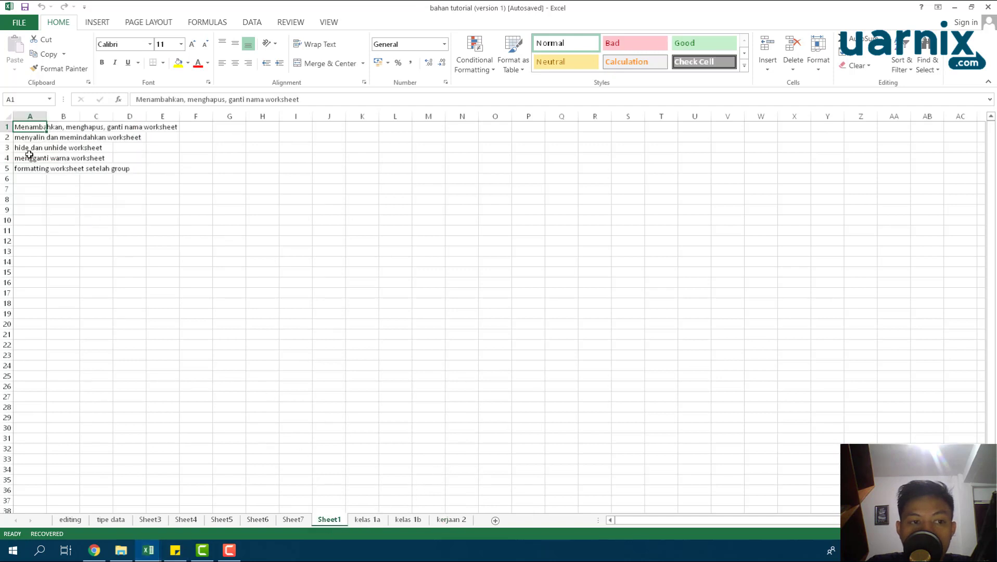
left_click(451, 521)
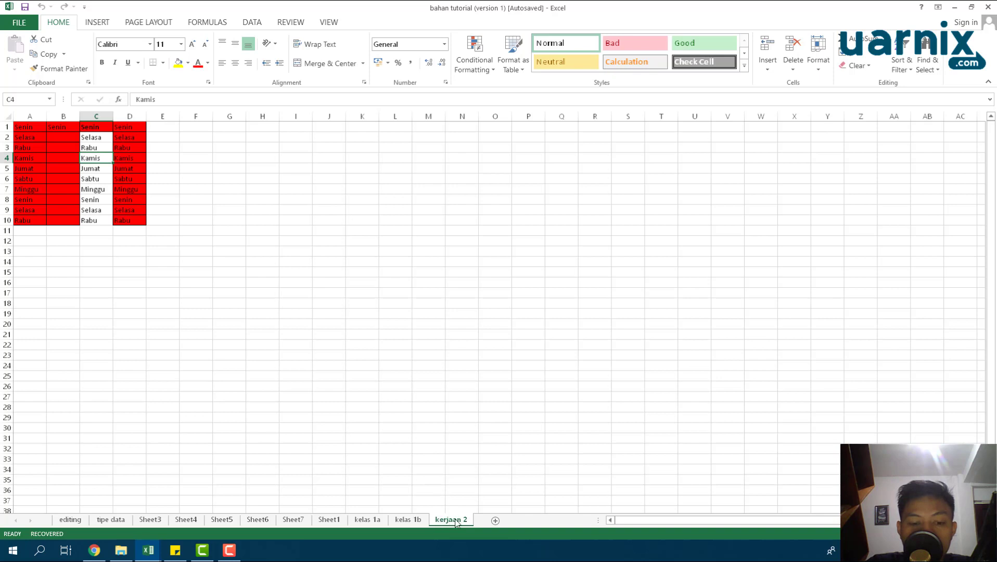
right_click(456, 522)
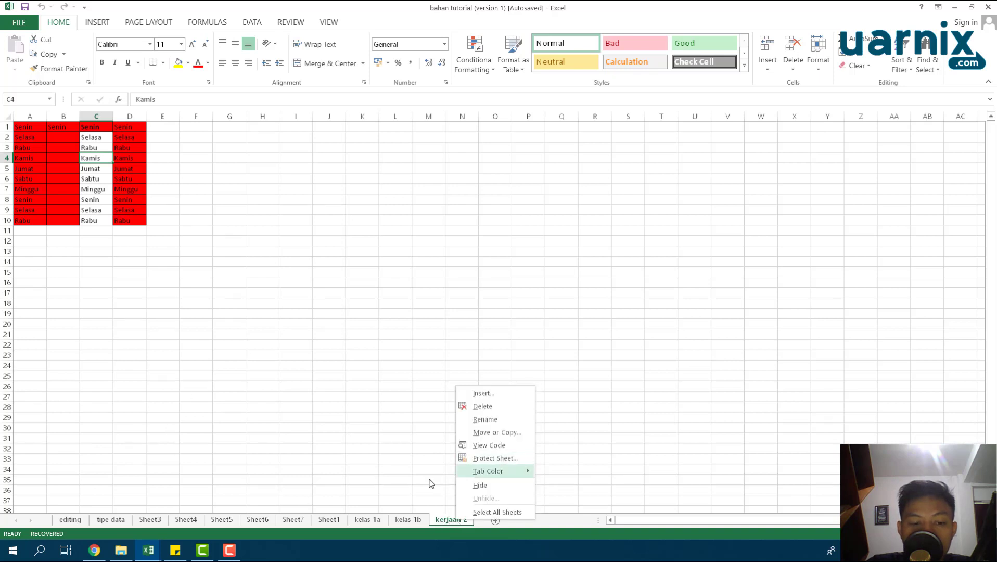
left_click(434, 461)
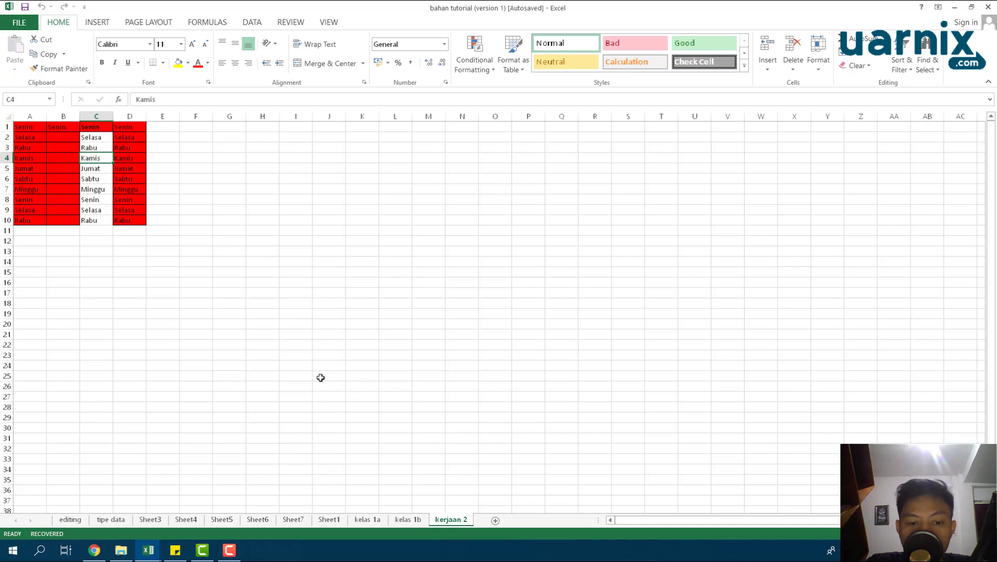
right_click(458, 523)
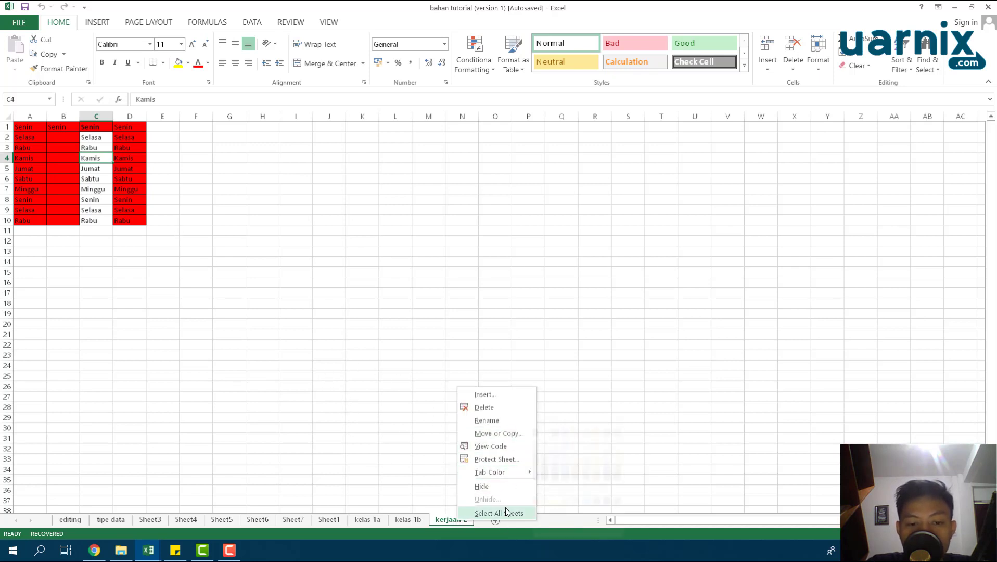
left_click(499, 486)
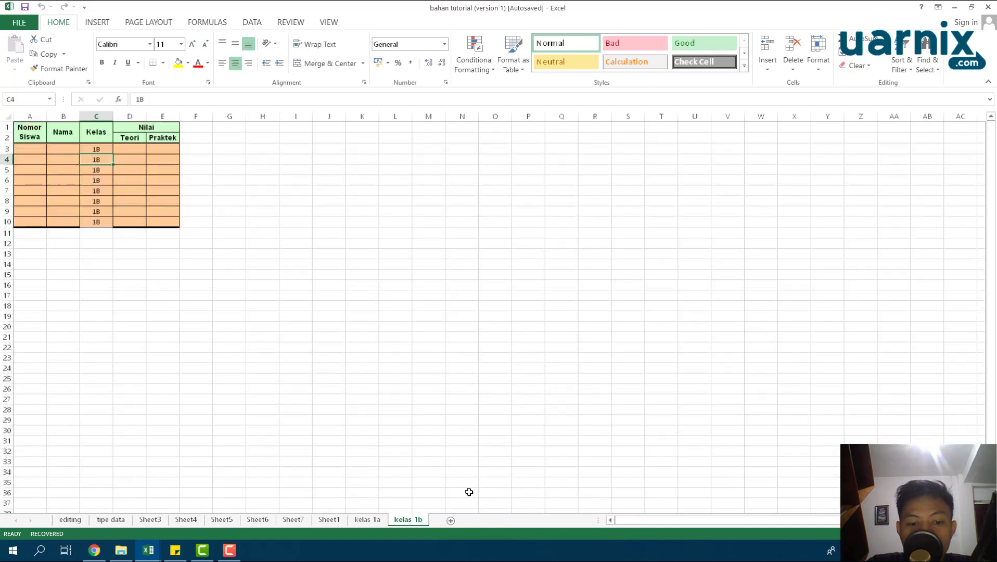
right_click(423, 521)
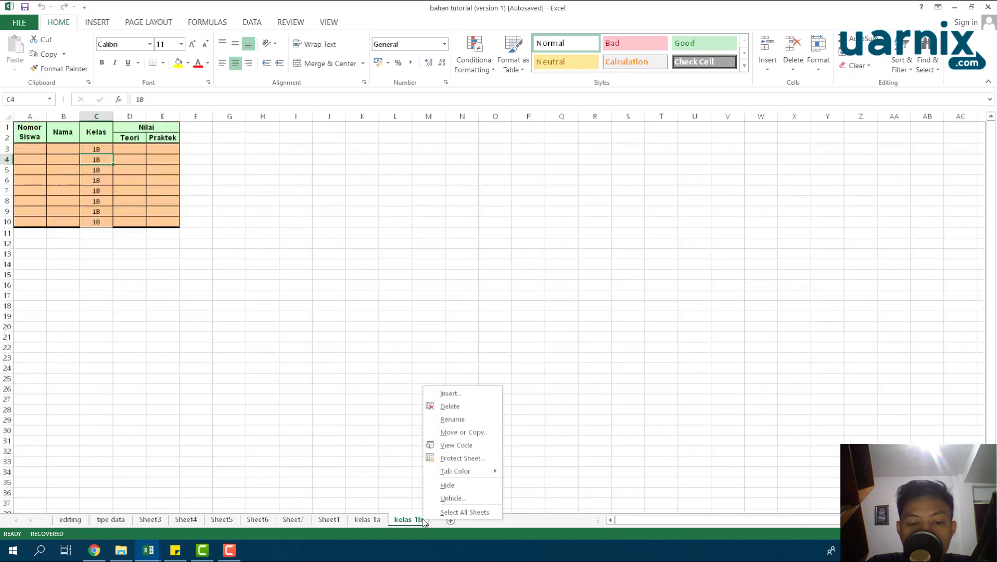
left_click(465, 498)
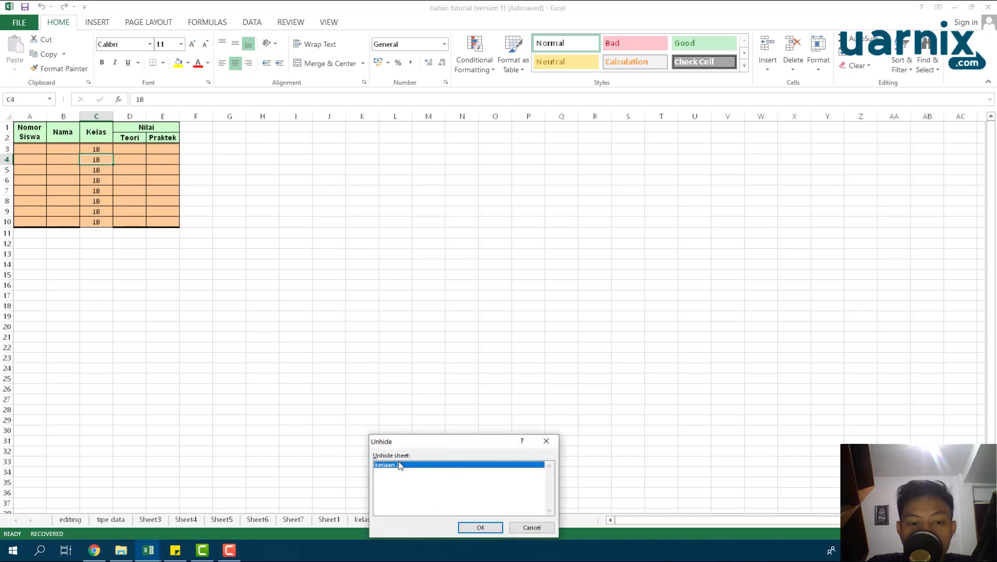
left_click(487, 528)
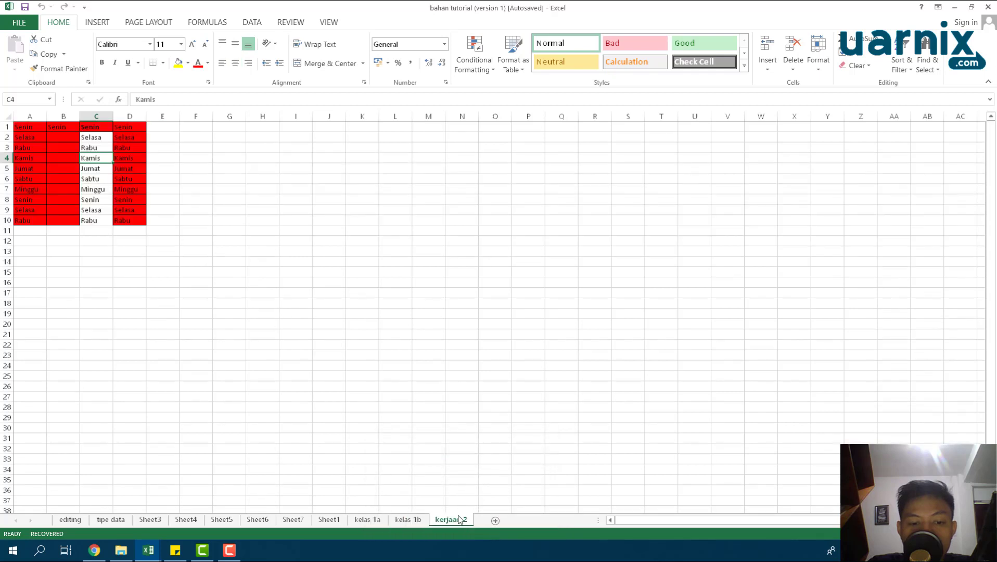
right_click(461, 520)
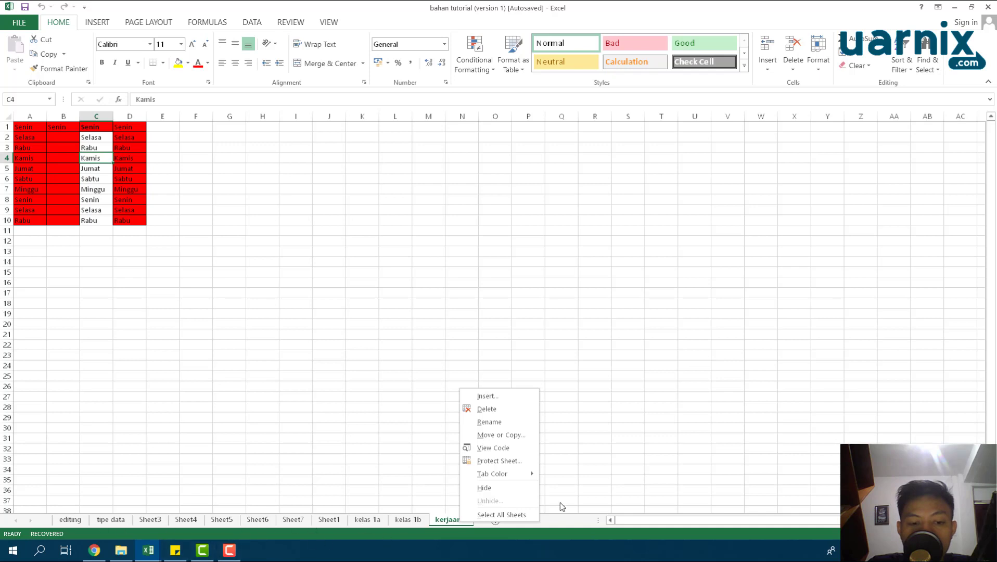
left_click(521, 488)
right_click(417, 521)
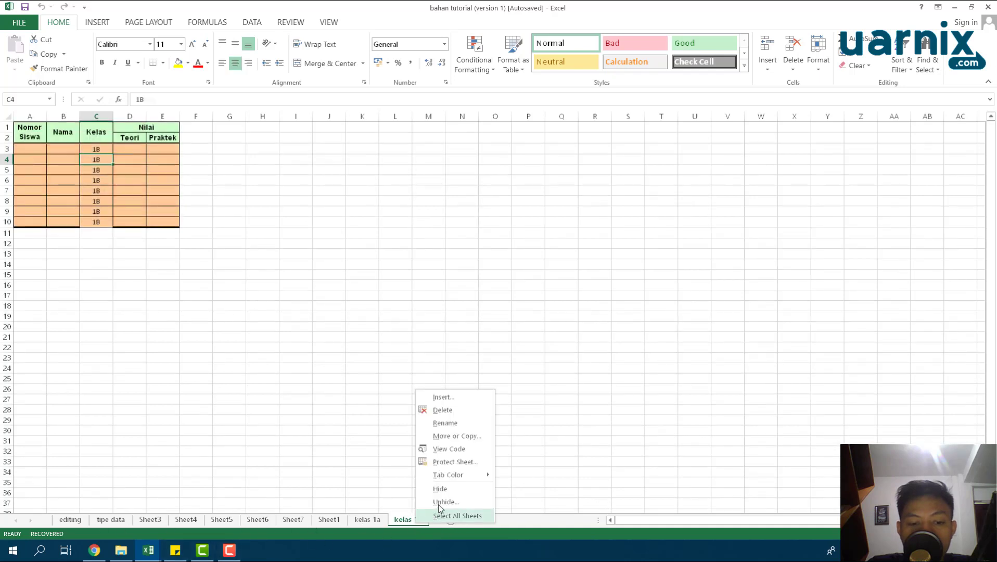
left_click(453, 503)
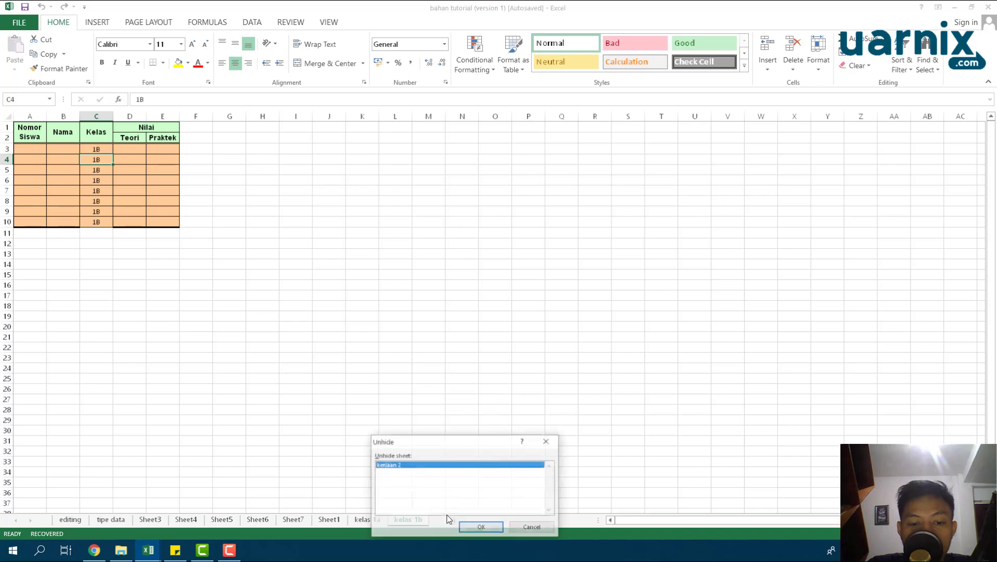
left_click(480, 526)
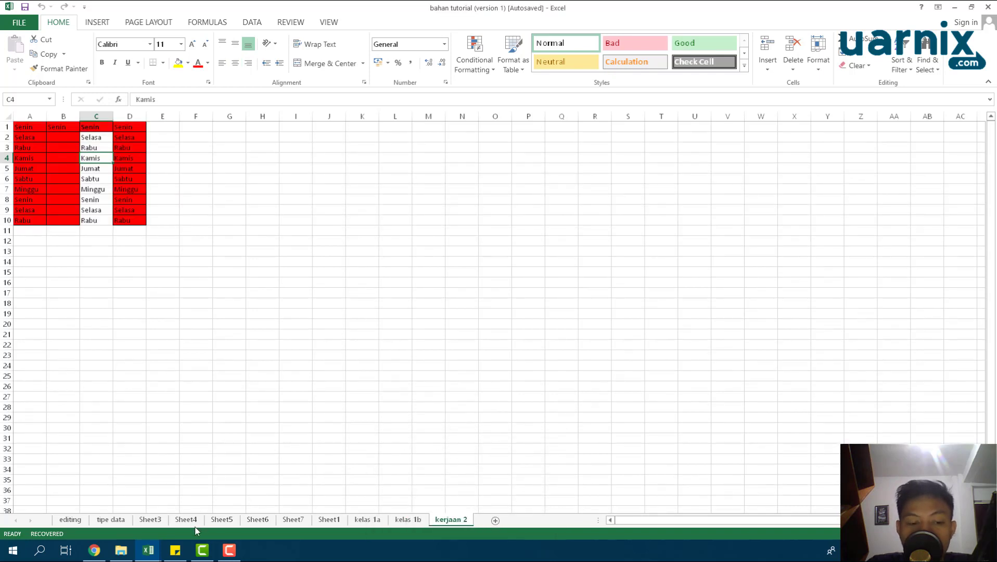
Group the sheets from Sheet6 through kerjaan 2 and show kerjaan 2
left_click(267, 519, "shift")
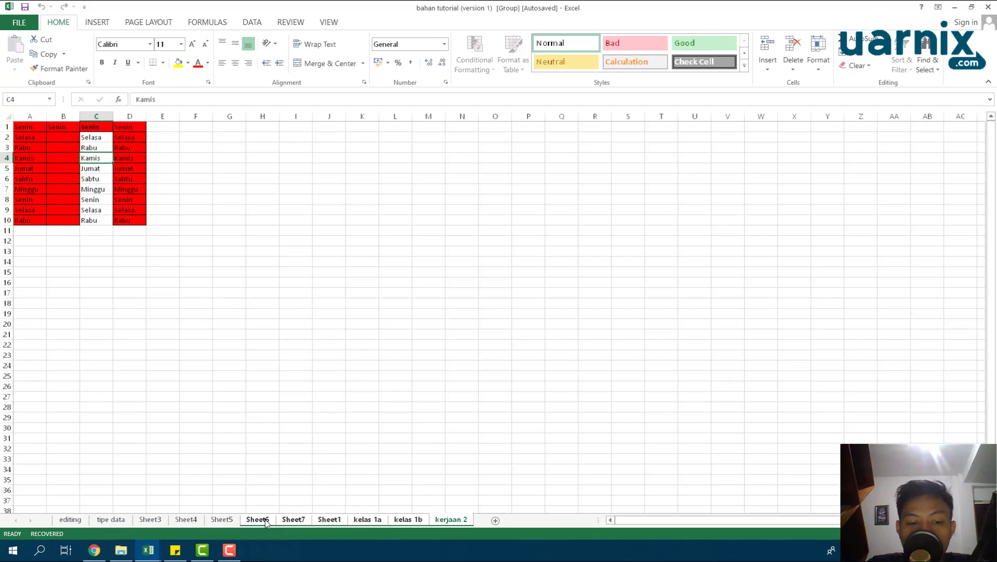
right_click(260, 521)
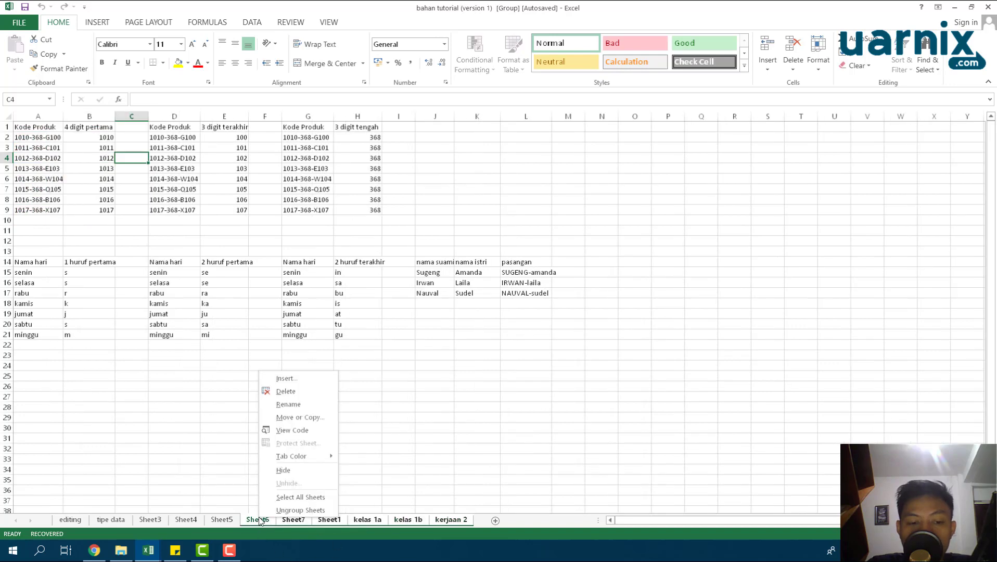
left_click(404, 498)
left_click(443, 510)
left_click(452, 520)
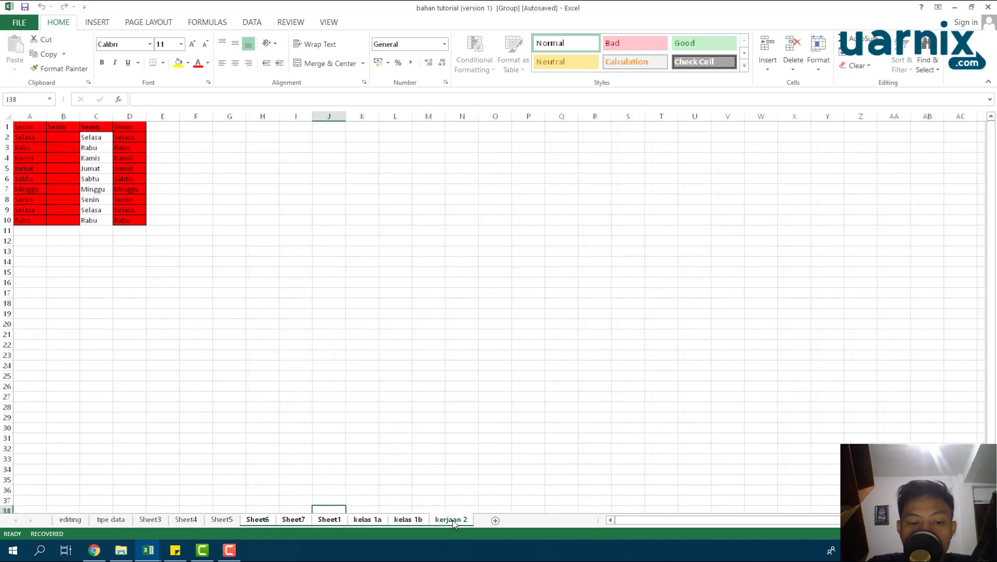
Ungroup the sheets from kerjaan 2's tab menu and switch to Sheet1
right_click(465, 520)
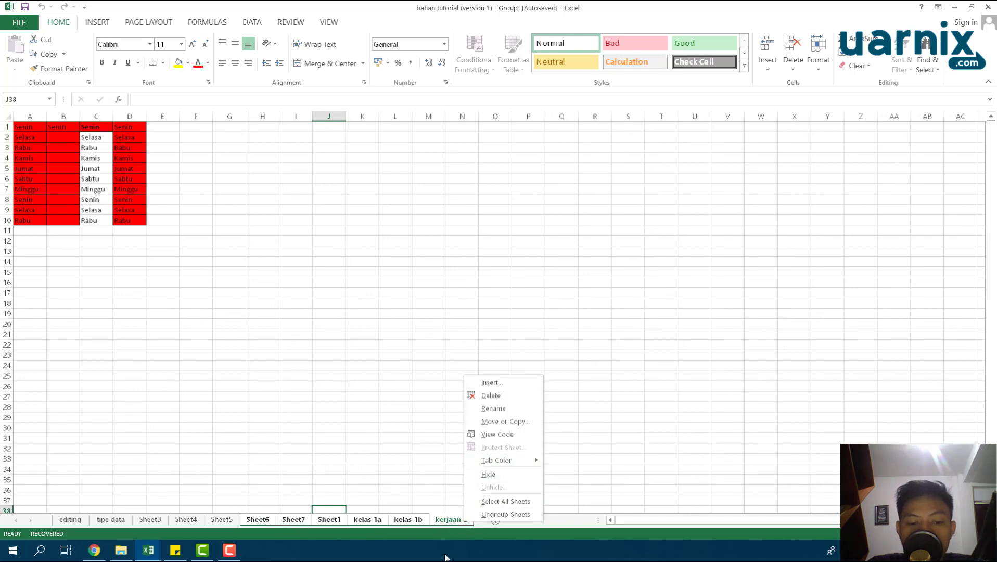
left_click(396, 412)
left_click(393, 408)
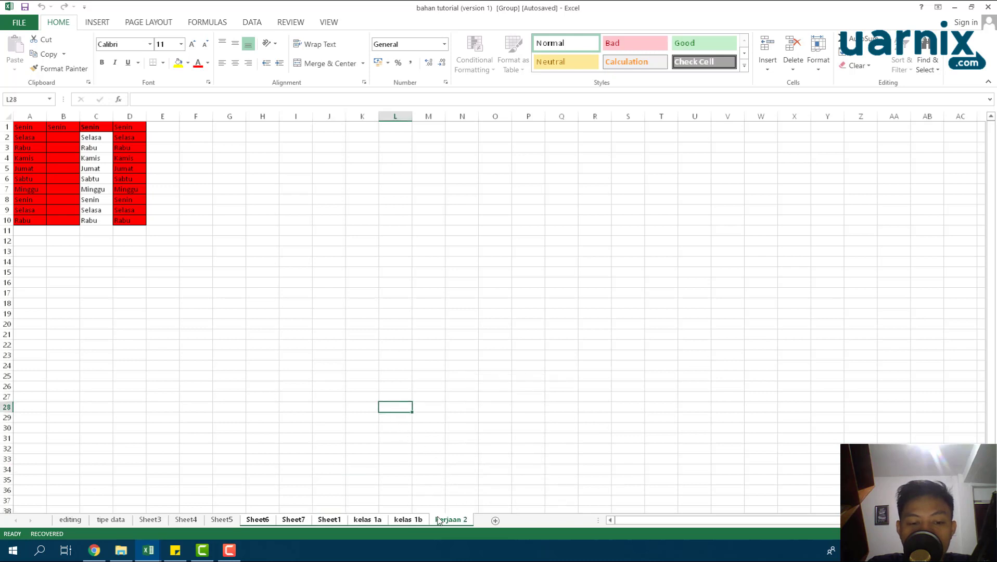
right_click(454, 519)
left_click(456, 513)
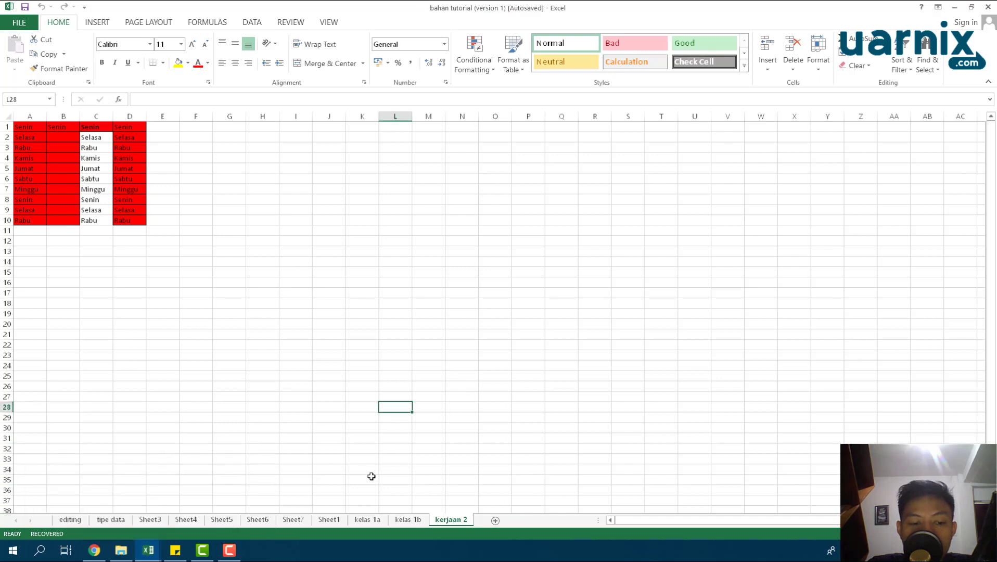
left_click(328, 520)
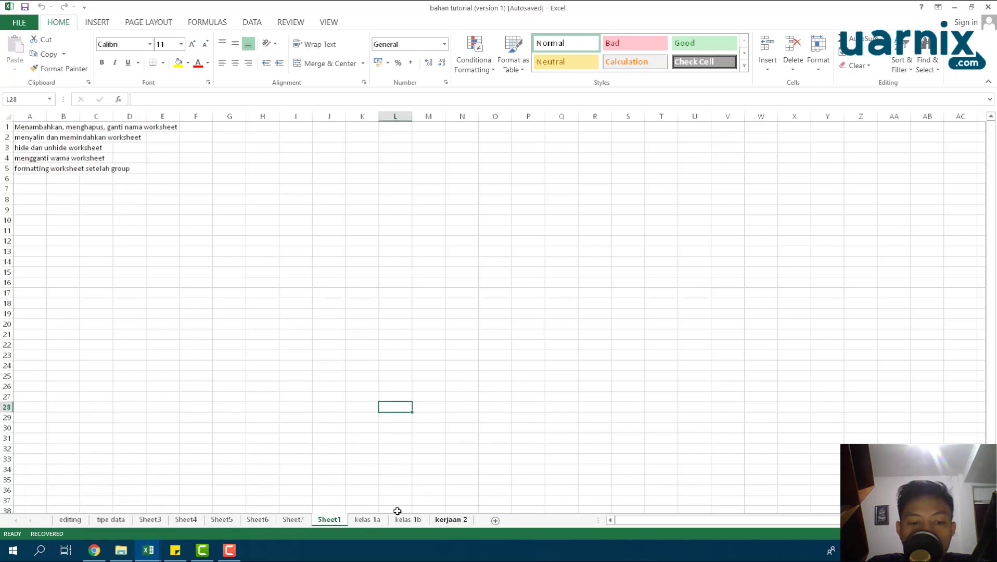
Colour the tabs: kelas 1a red, kelas 1b yellow, kerjaan 2 light blue
left_click(368, 520)
right_click(375, 522)
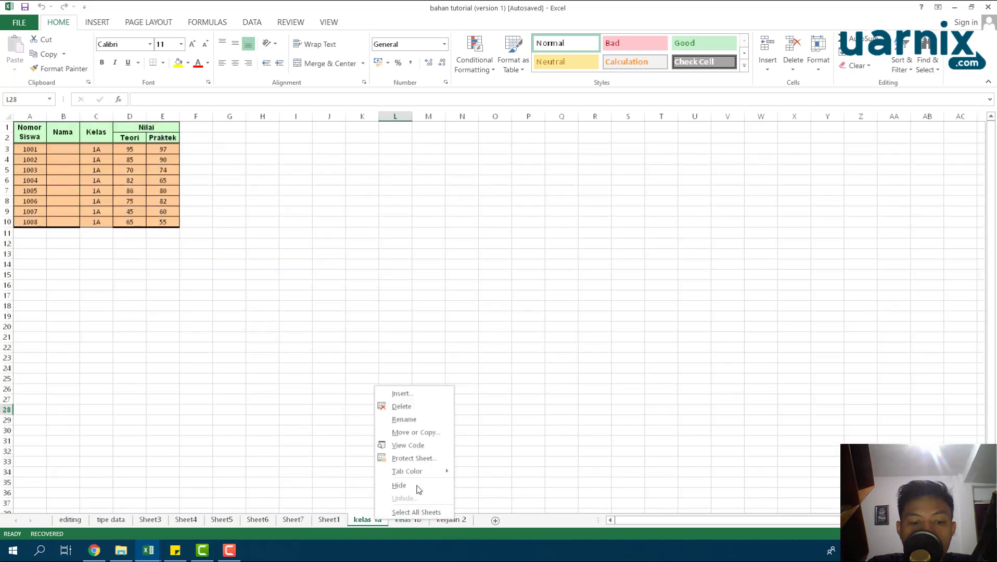
mouse_move(406, 471)
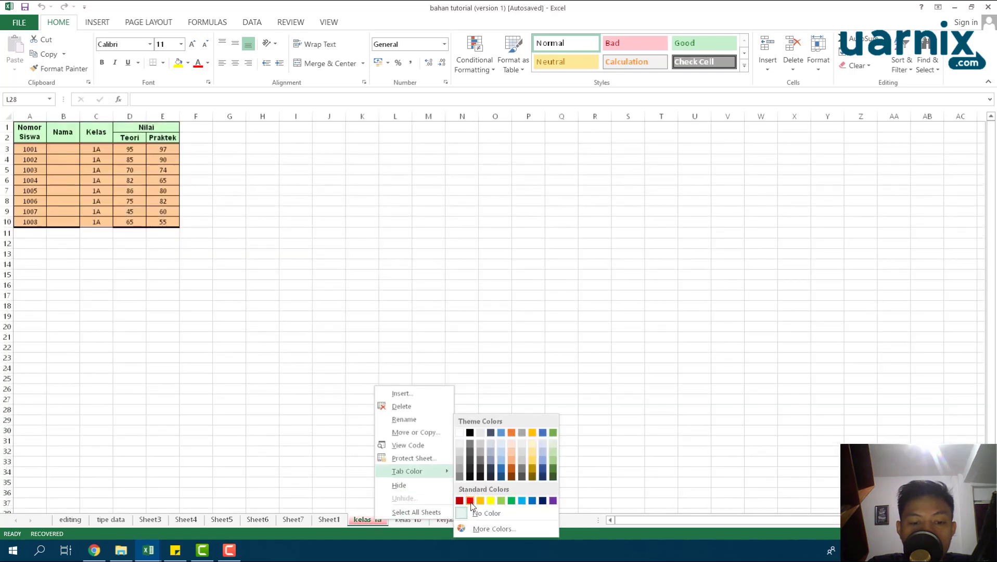
left_click(471, 500)
right_click(402, 520)
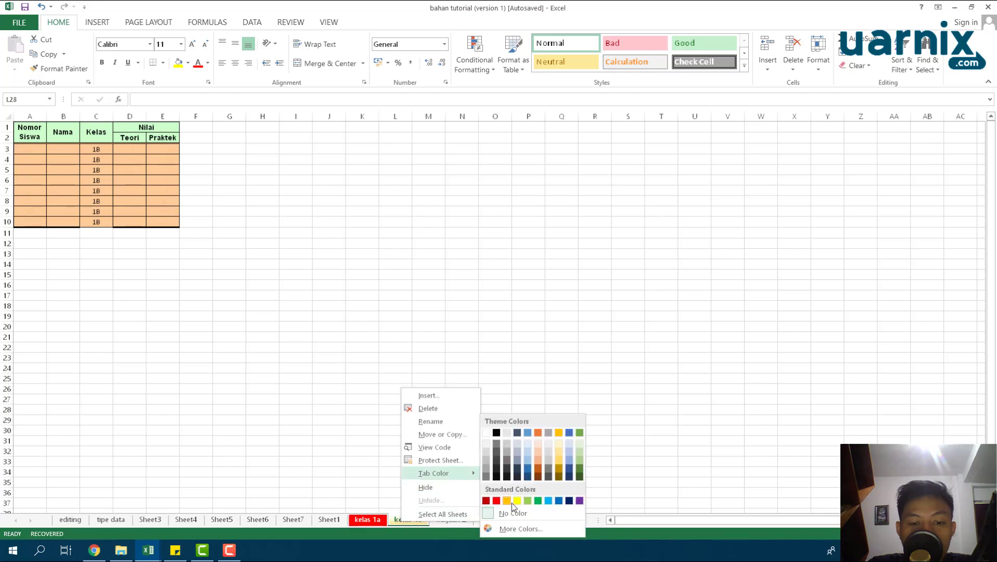
left_click(514, 502)
right_click(470, 520)
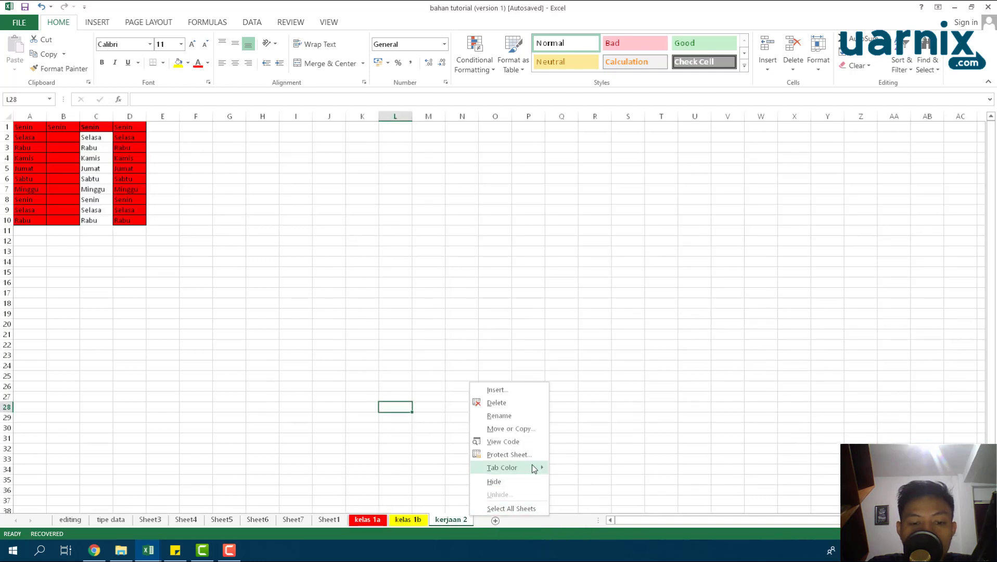
left_click(616, 501)
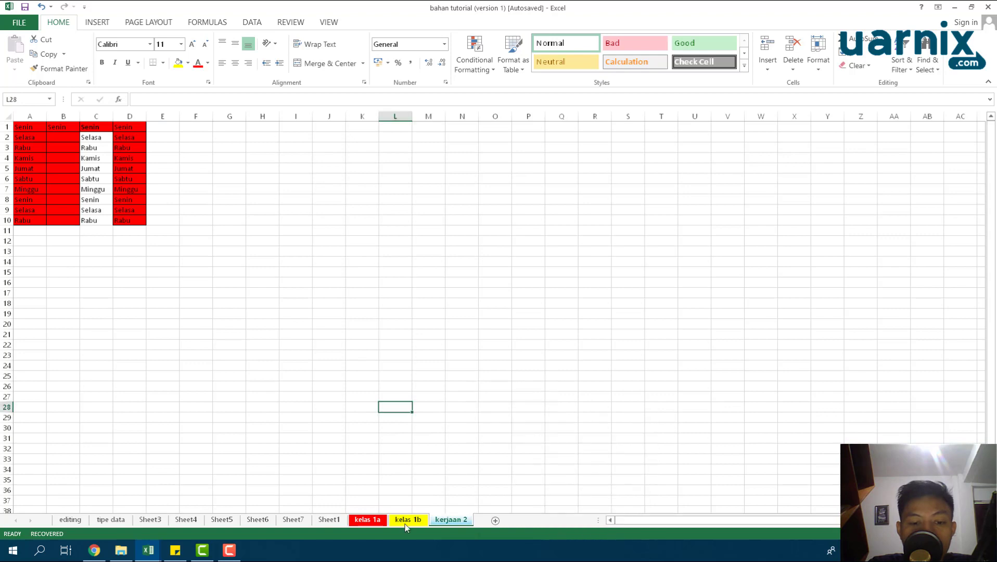
Check kelas 1a, kelas 1b and kerjaan 2 with their new tab colours, ending on kelas 1a
left_click(370, 521)
left_click(409, 519)
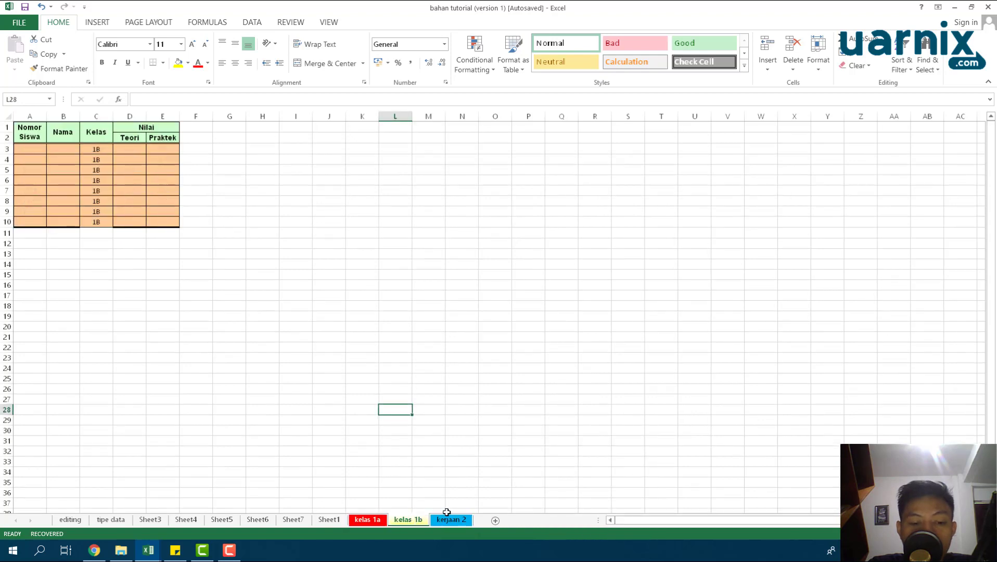
left_click(448, 520)
left_click(368, 520)
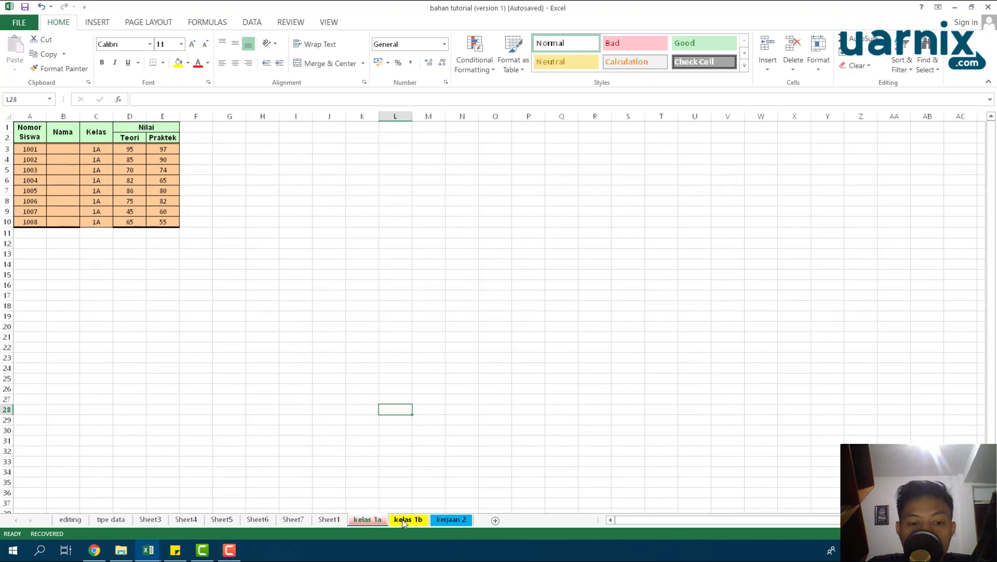
Flip between kelas 1b and kelas 1a, then return to Sheet1's topic list
left_click(404, 520)
left_click(375, 523)
left_click(392, 521)
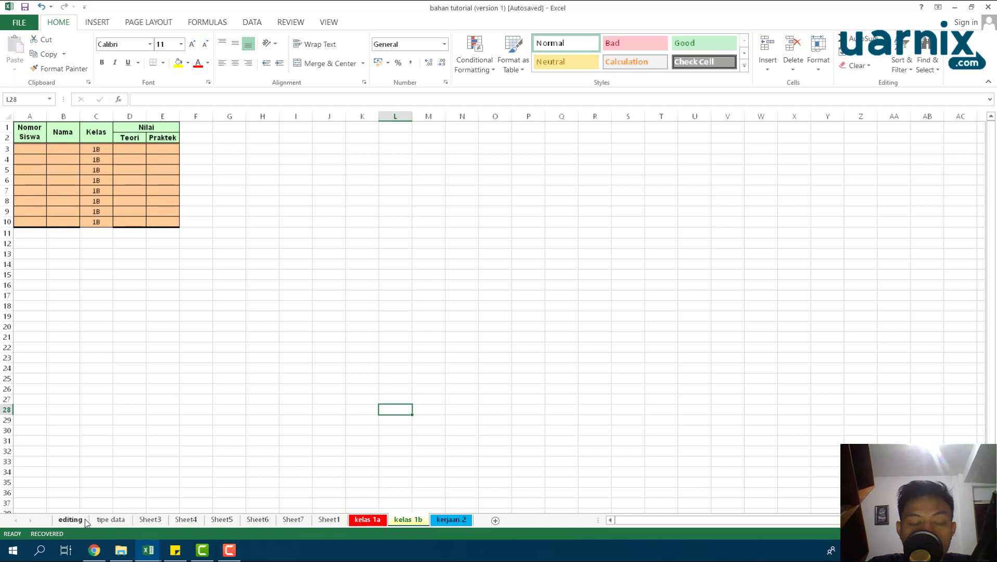
left_click(370, 520)
left_click(330, 520)
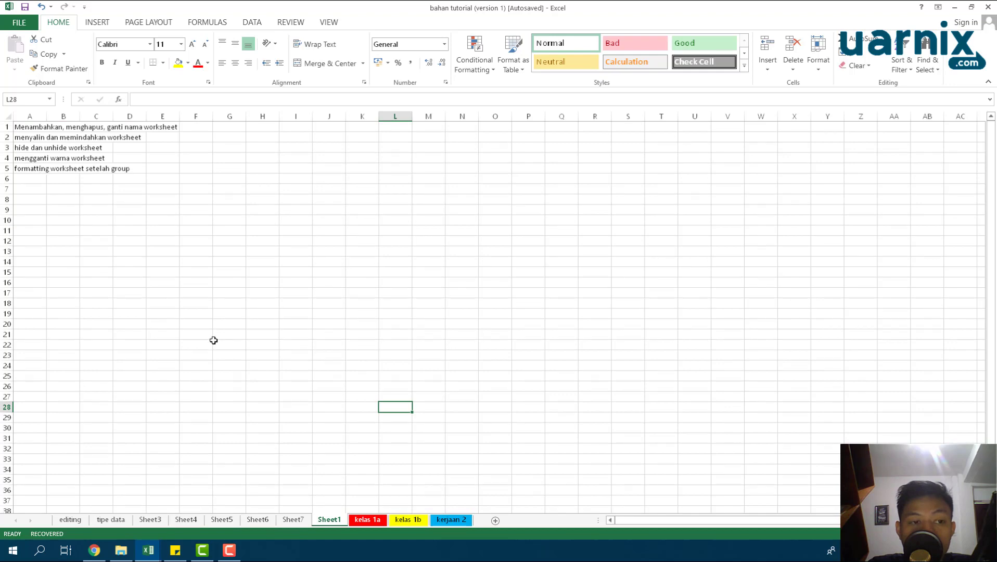
left_click(229, 550)
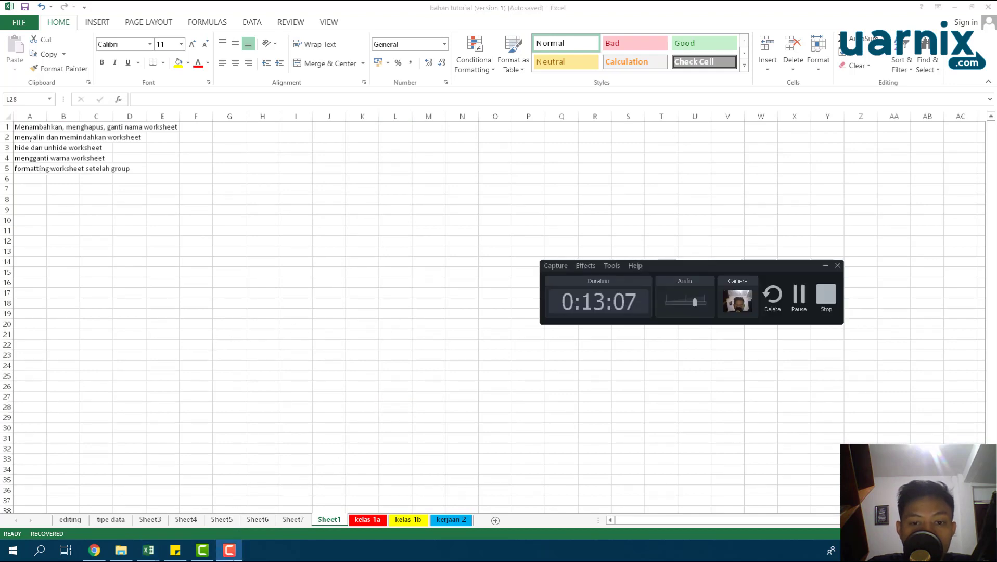
left_click(799, 296)
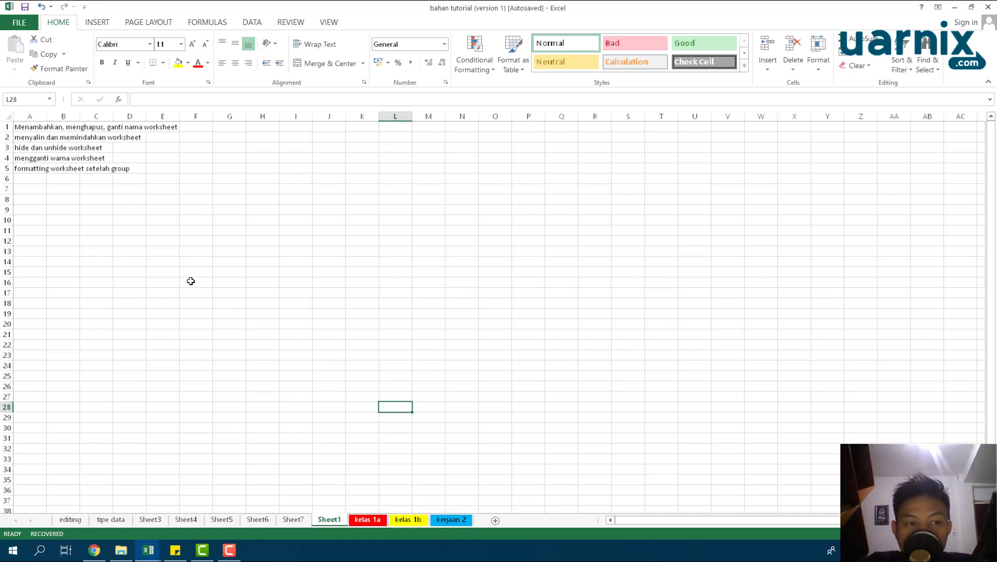
Review the kelas 1a grade table A1:E11, then Ctrl-select the kelas 1b tab to group both sheets
left_click(362, 521)
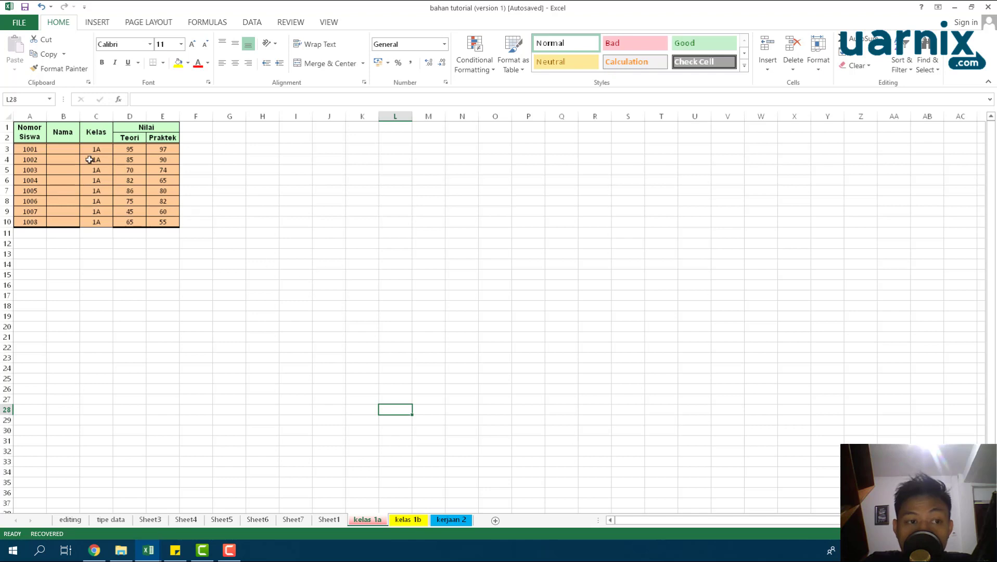
left_click_drag(29, 131, 161, 231)
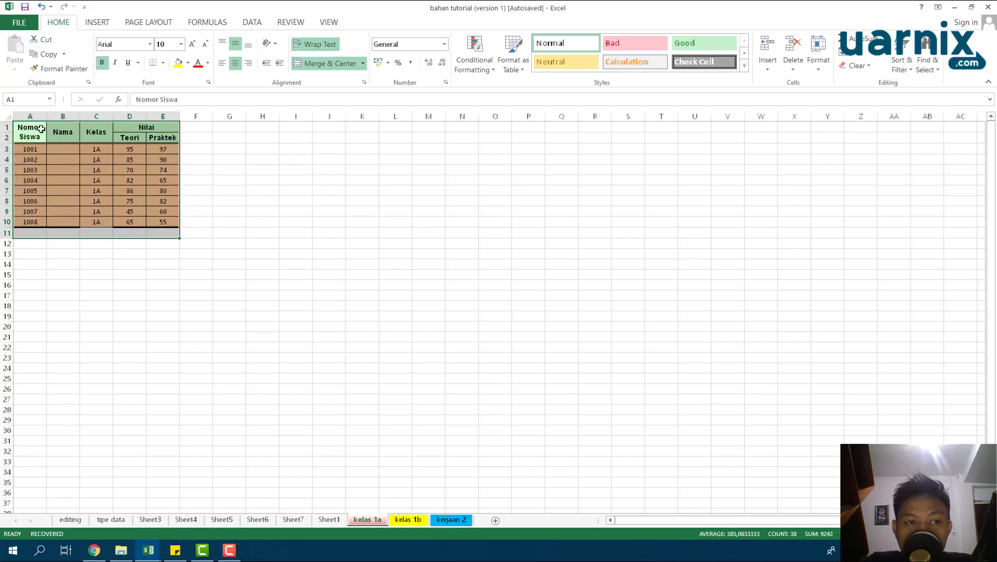
left_click(40, 130)
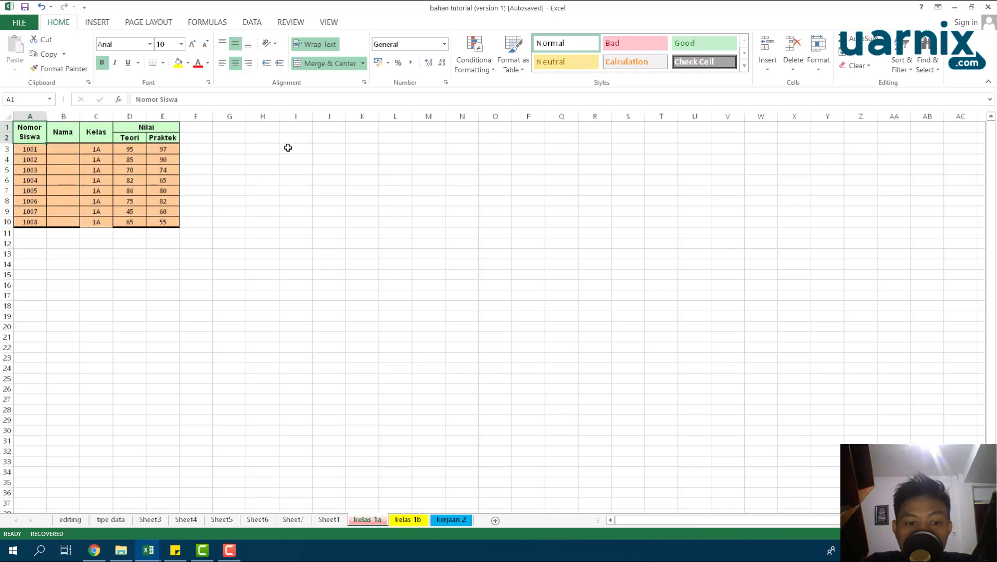
left_click(409, 520)
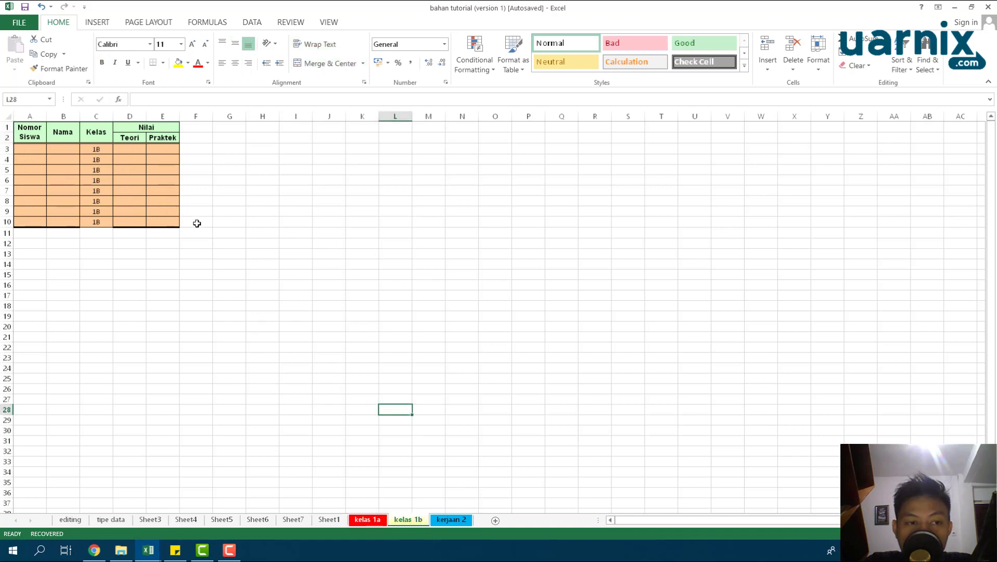
left_click(378, 521)
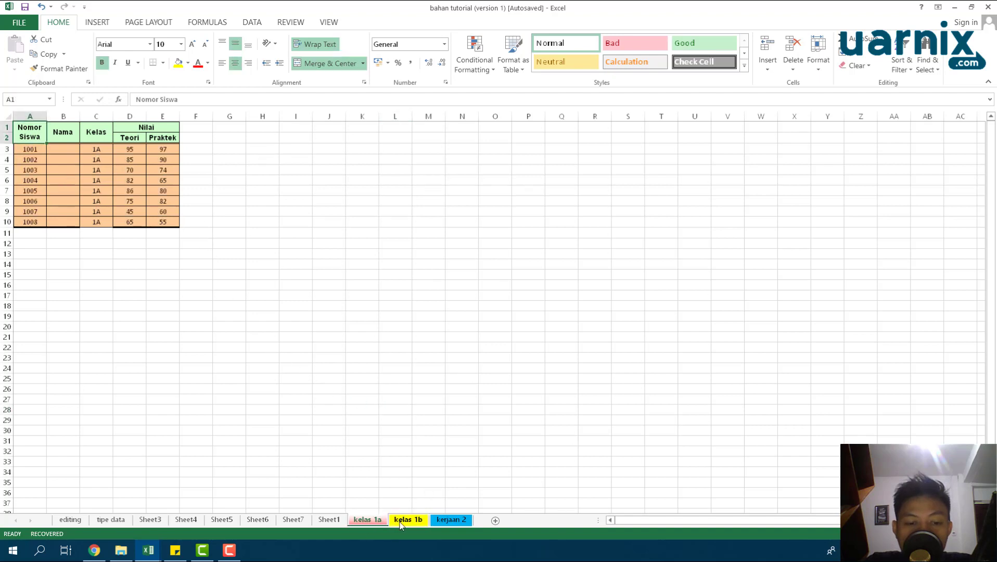
left_click(402, 523)
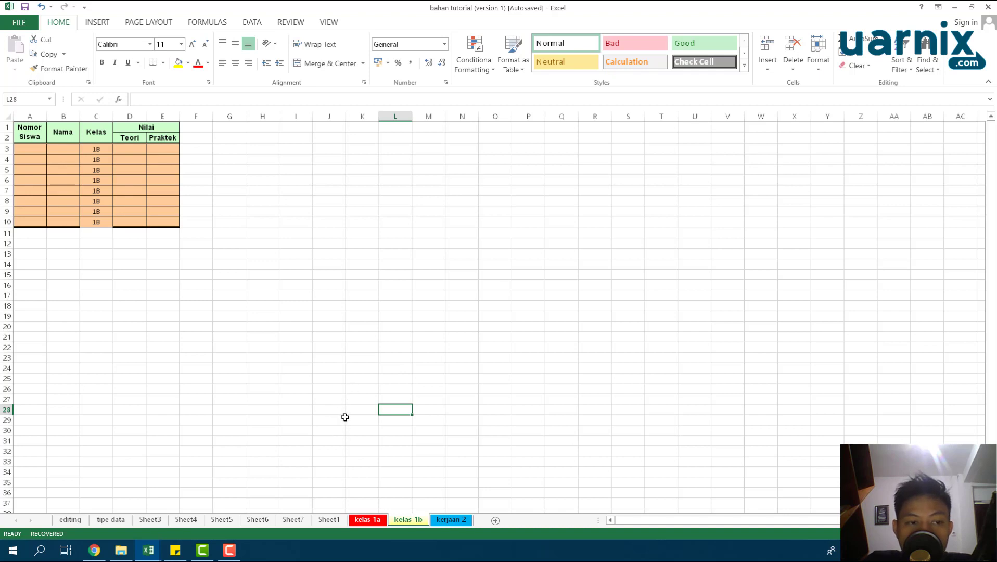
left_click(378, 521)
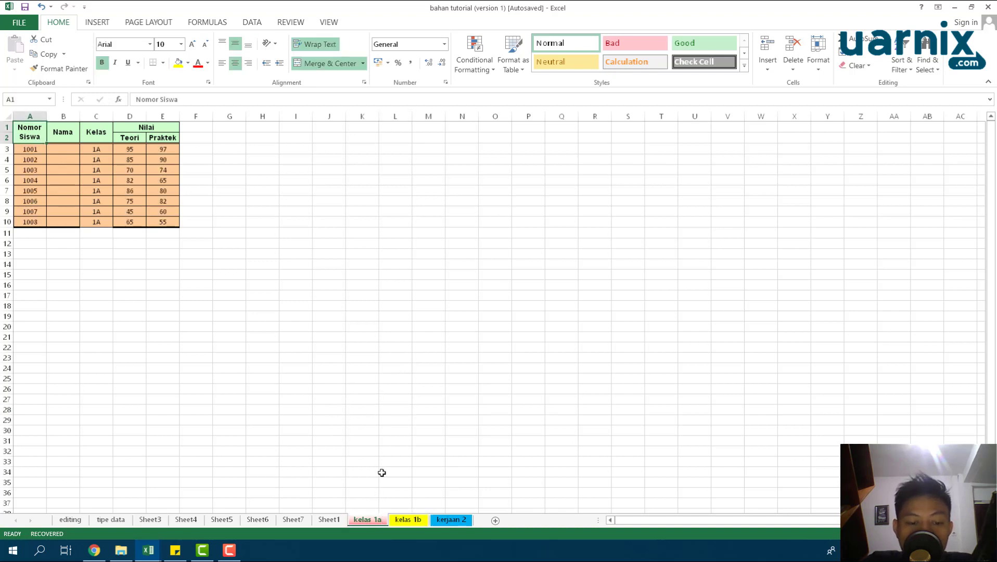
left_click(412, 520, "ctrl")
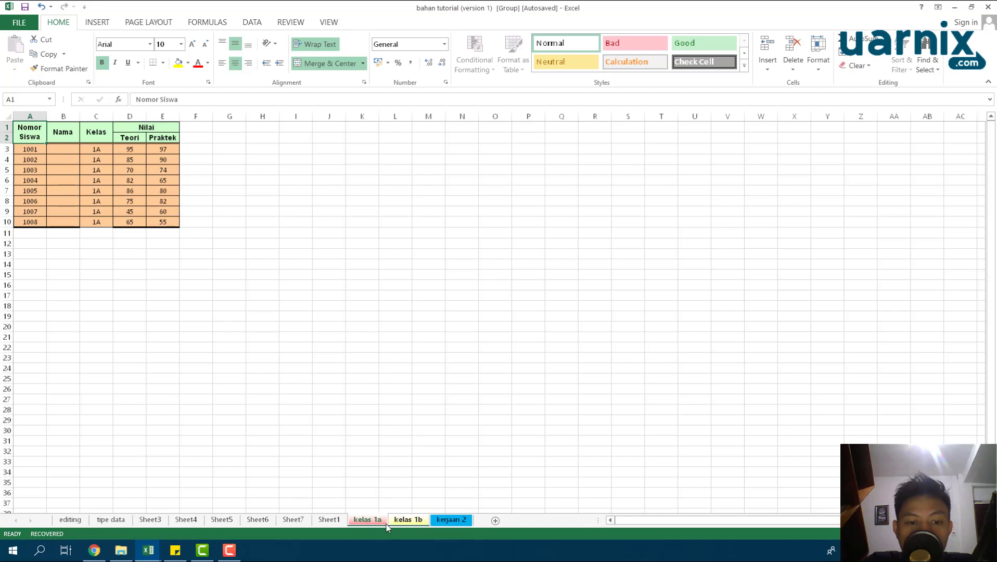
Flip between grouped kelas 1a and 1b with Ctrl+PageDown/PageUp, then select row 1
key("ctrl+Page_Down")
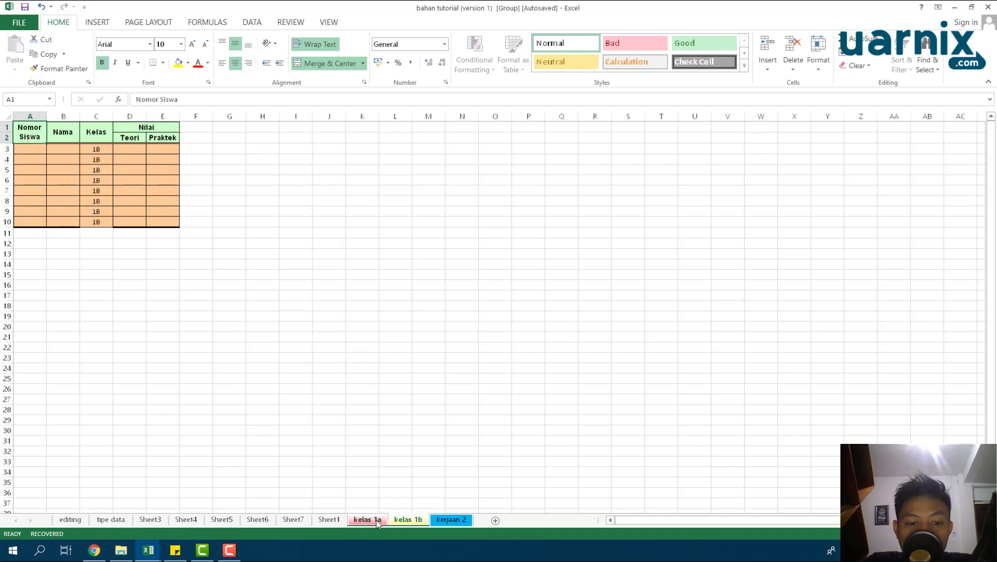
key("ctrl+Page_Up")
key("ctrl+Page_Down")
key("ctrl+Page_Up")
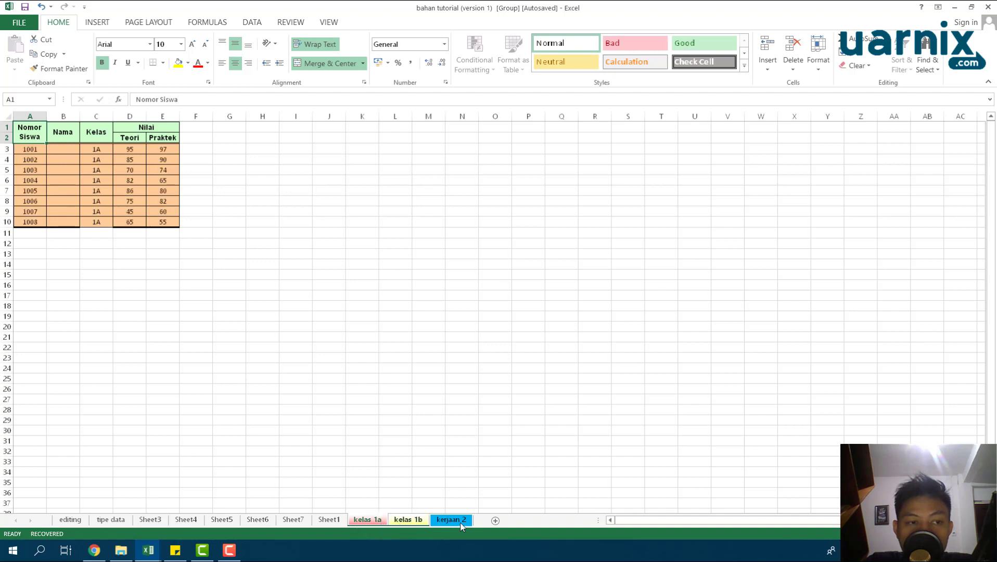
left_click(4, 127)
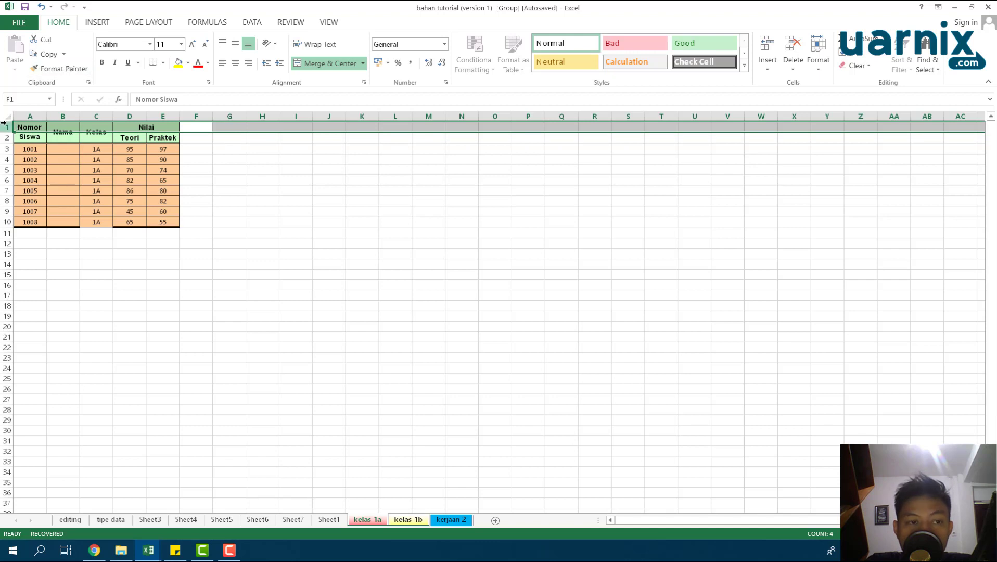
Insert two blank rows at row 1 so the score table starts at row 3, then pick A1
right_click(4, 126)
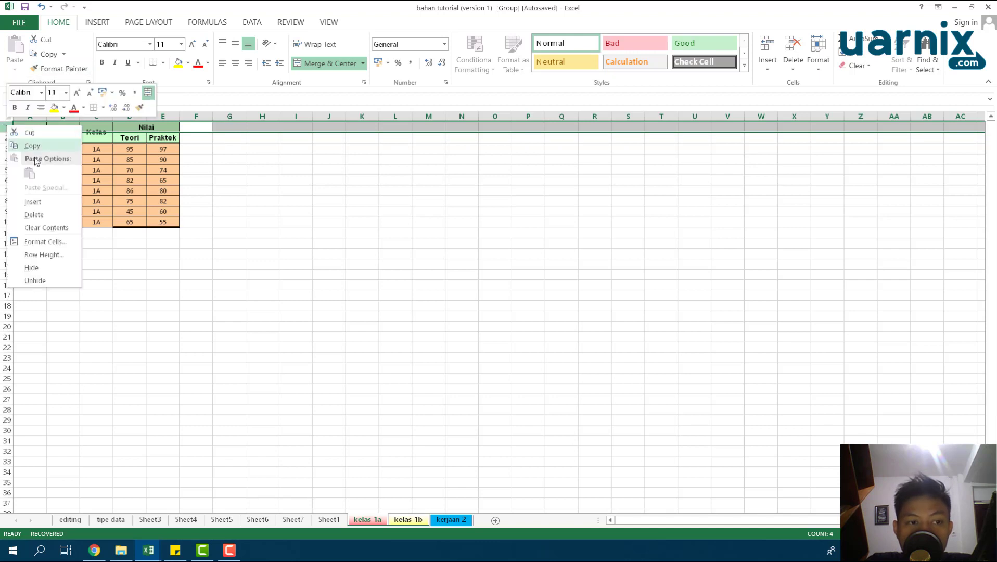
left_click(39, 202)
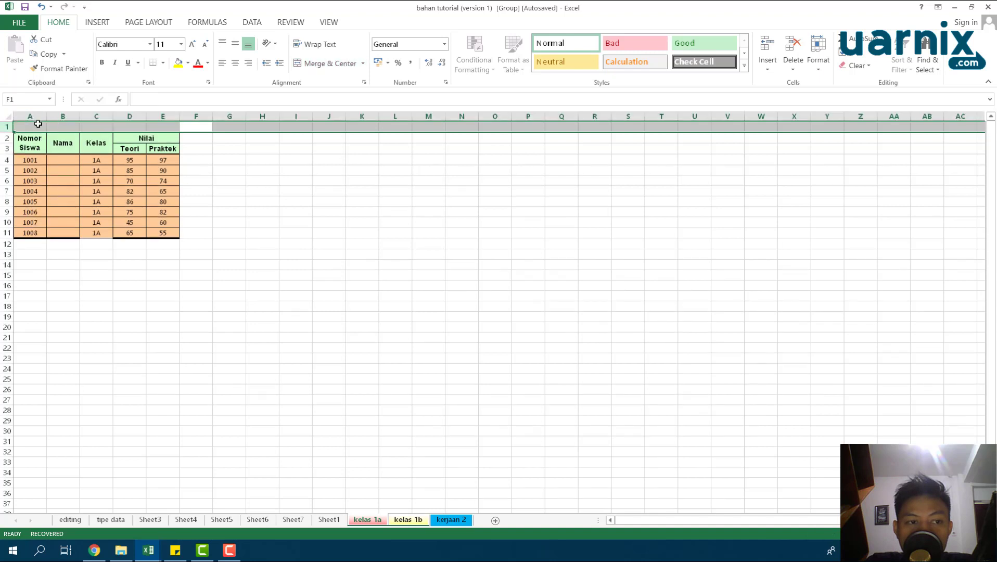
right_click(4, 127)
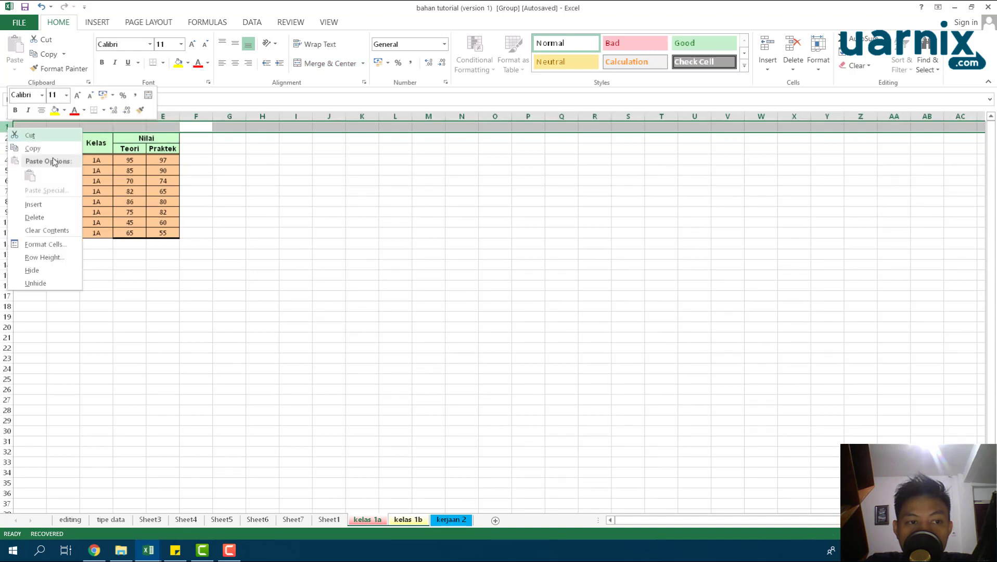
left_click(45, 205)
left_click(31, 124)
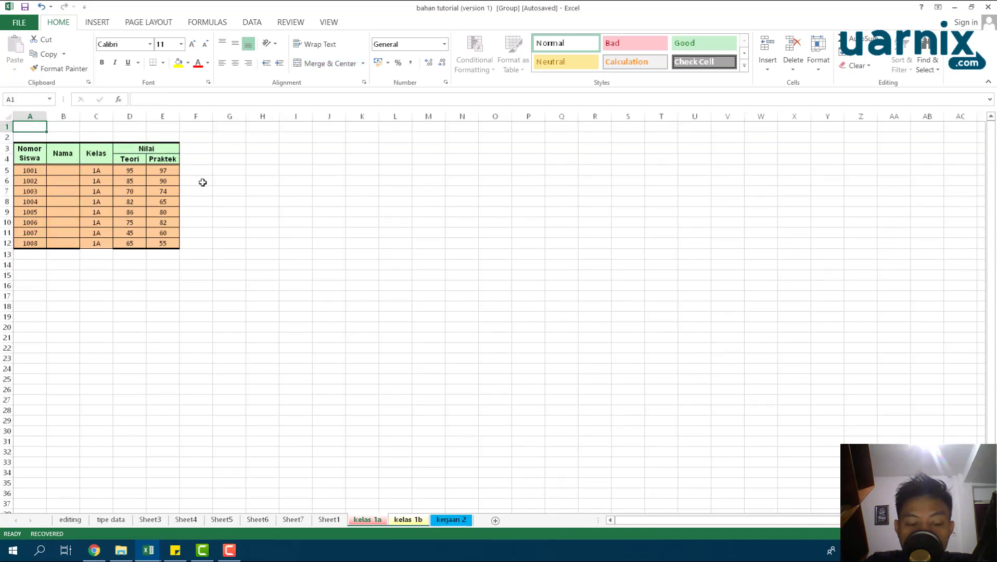
Enter 'SDN Takada Usaha' in cell A1 and reselect it
type("SDN")
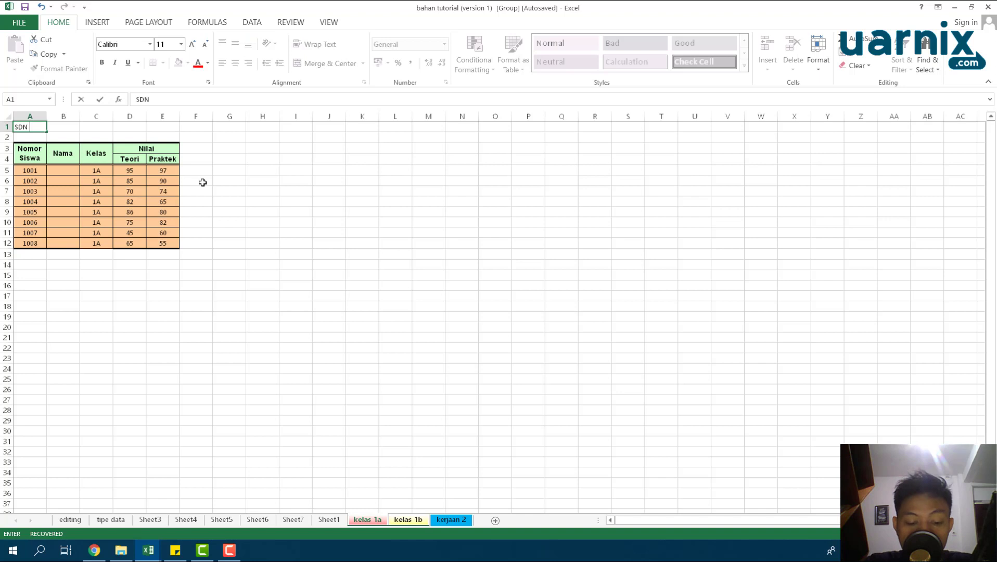
type(" R")
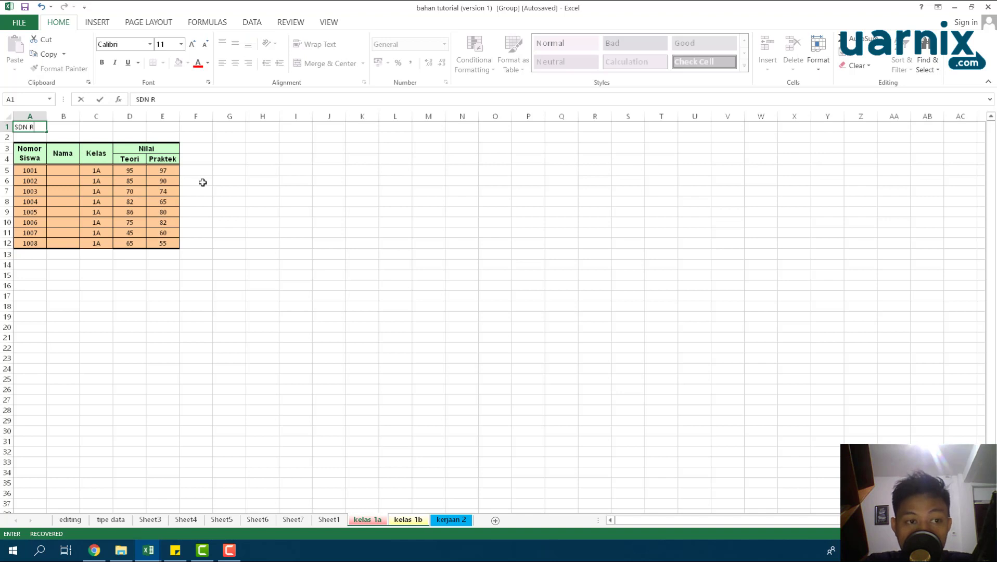
key("BackSpace")
type("Tak")
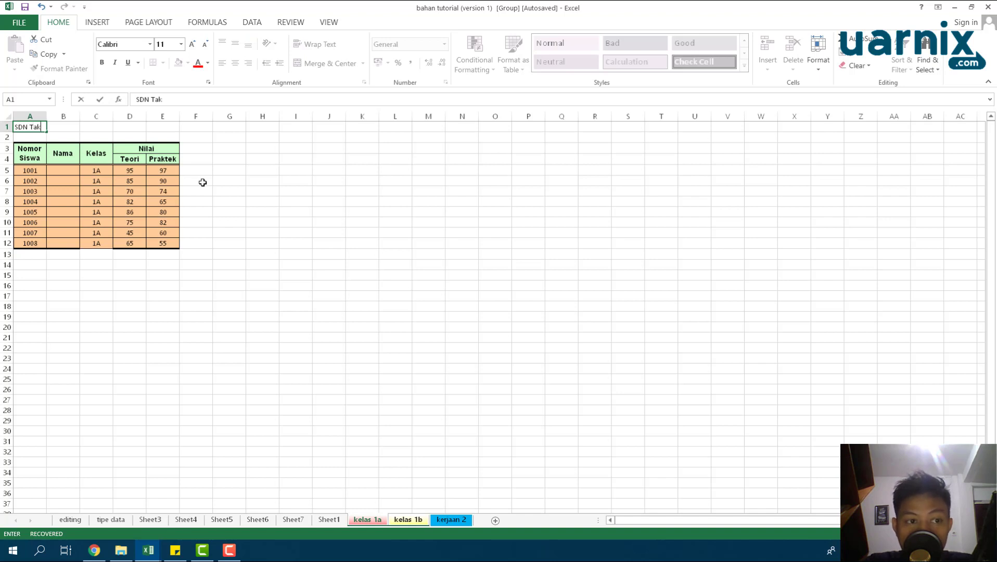
type("ada Usaha")
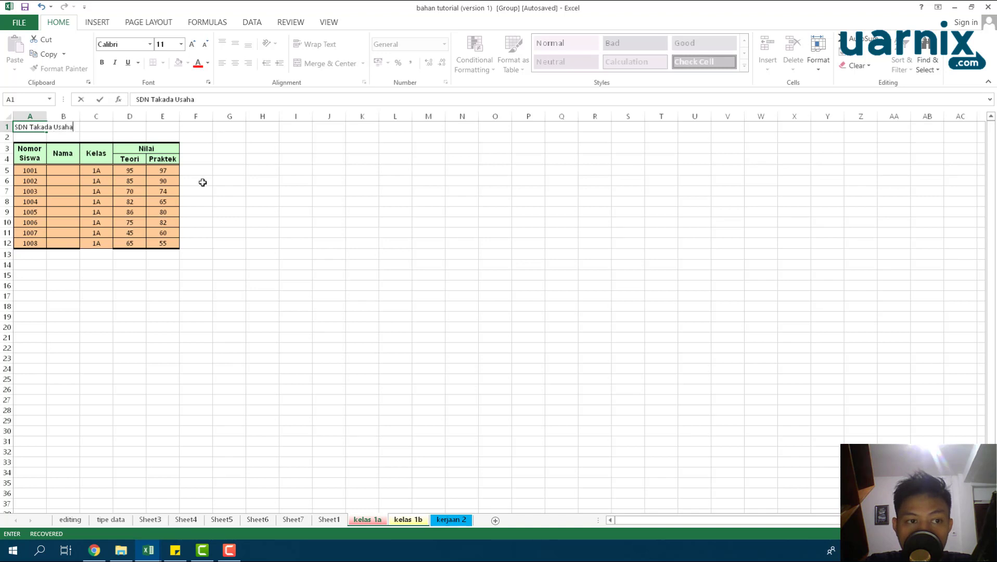
left_click(202, 182)
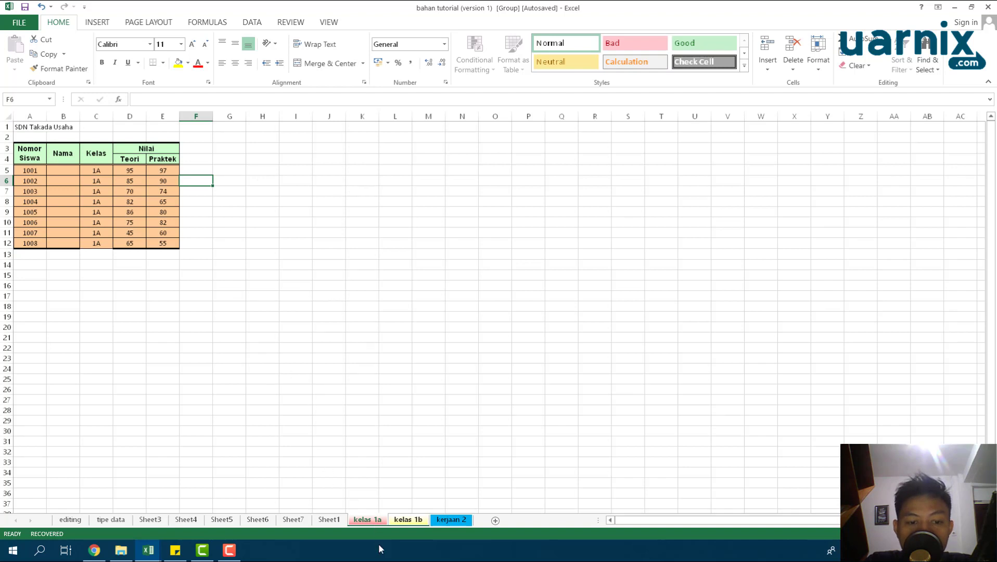
left_click(35, 126)
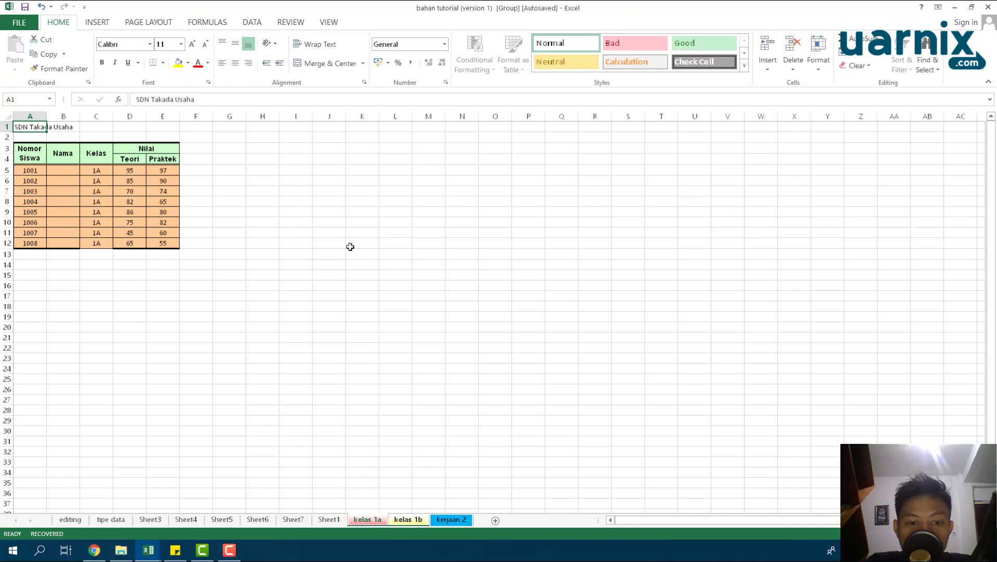
left_click(416, 524)
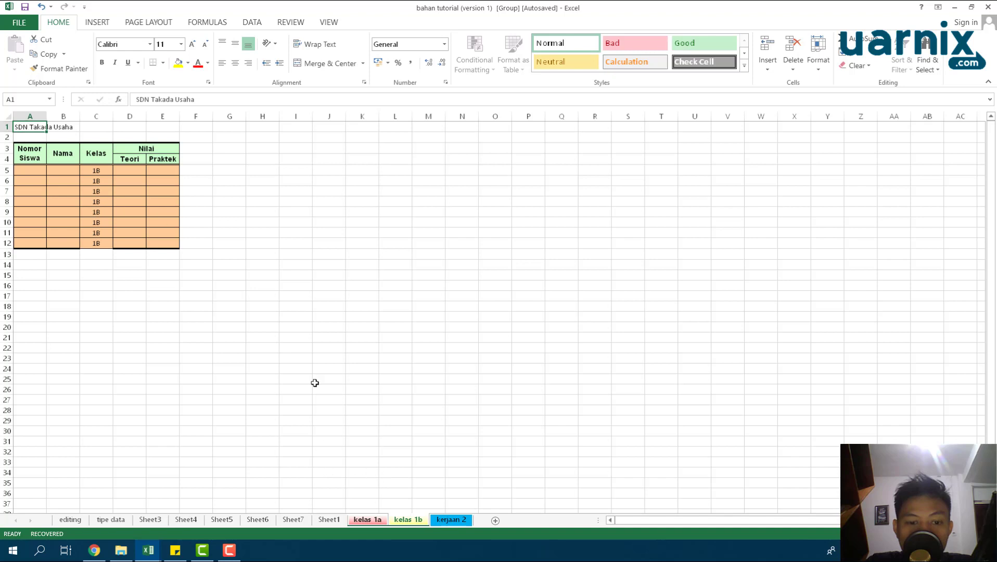
left_click(374, 520)
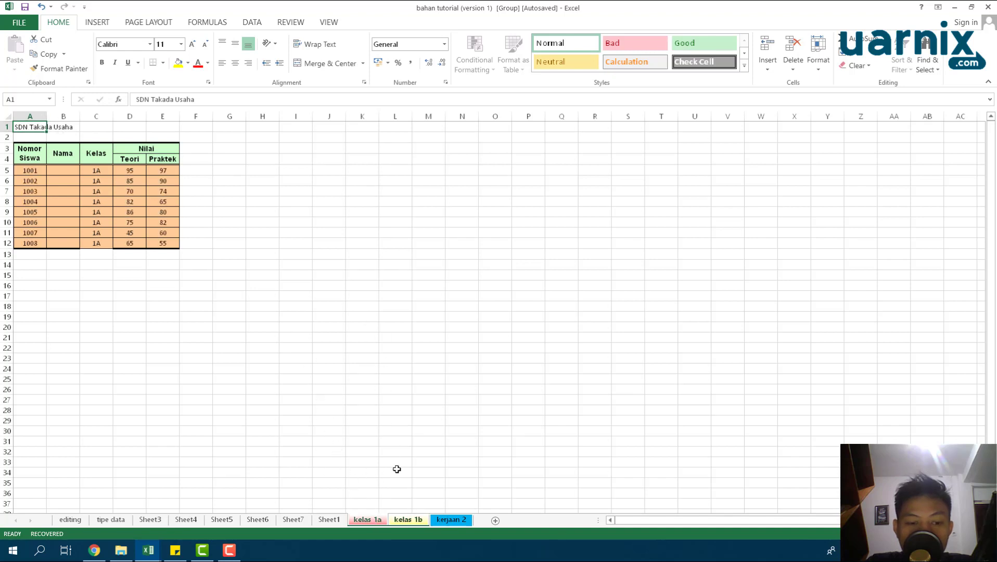
left_click(409, 520)
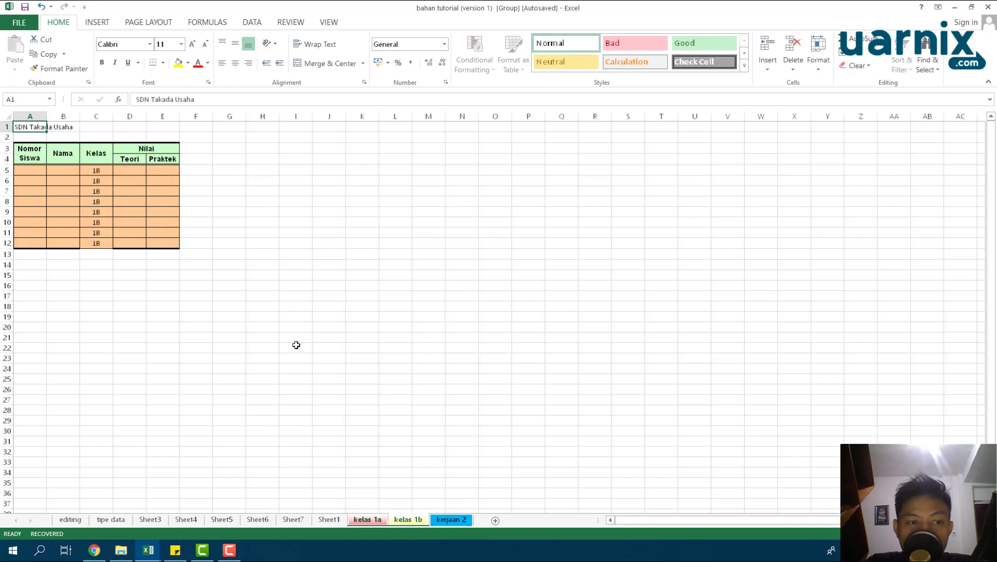
left_click(368, 520)
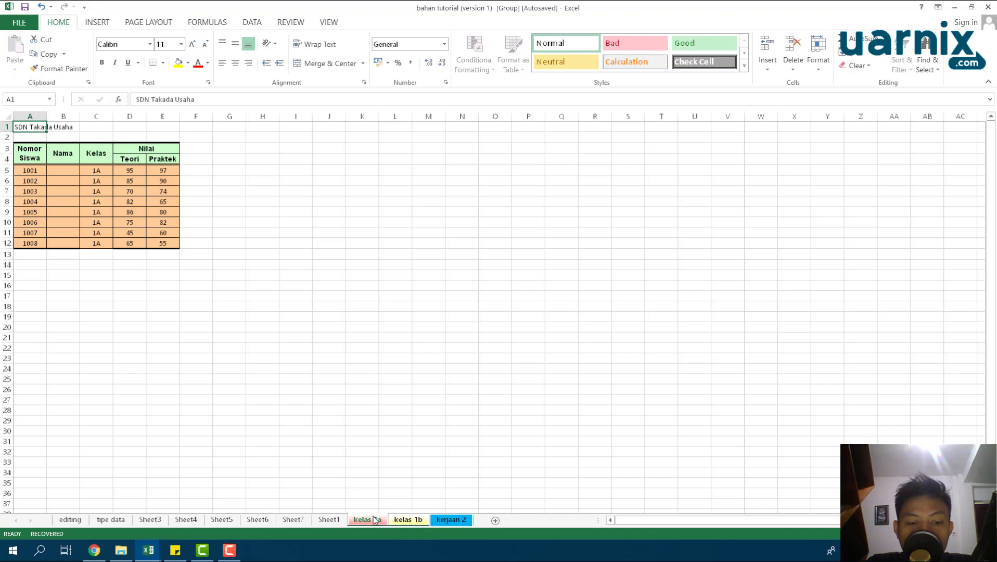
left_click(408, 520)
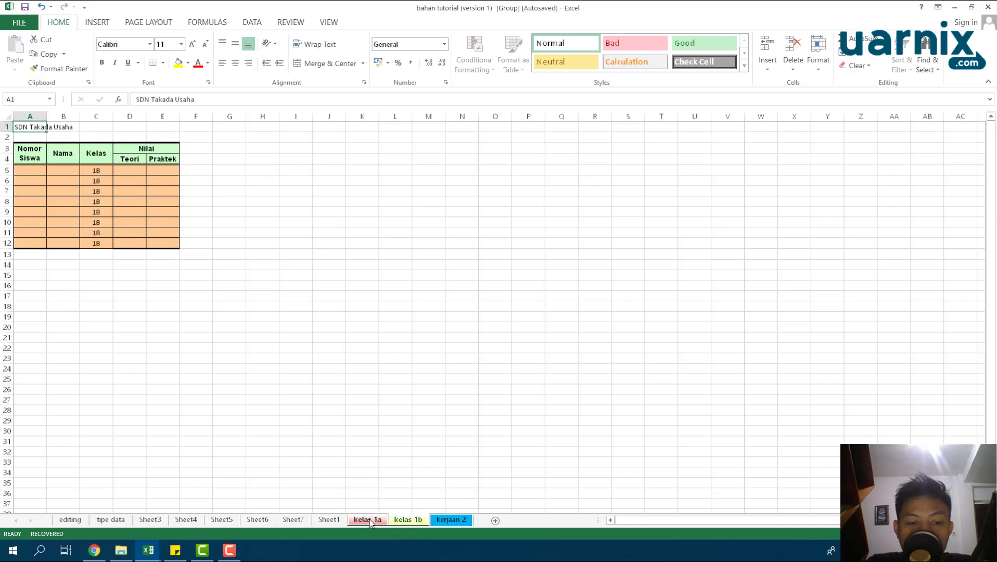
left_click(369, 520)
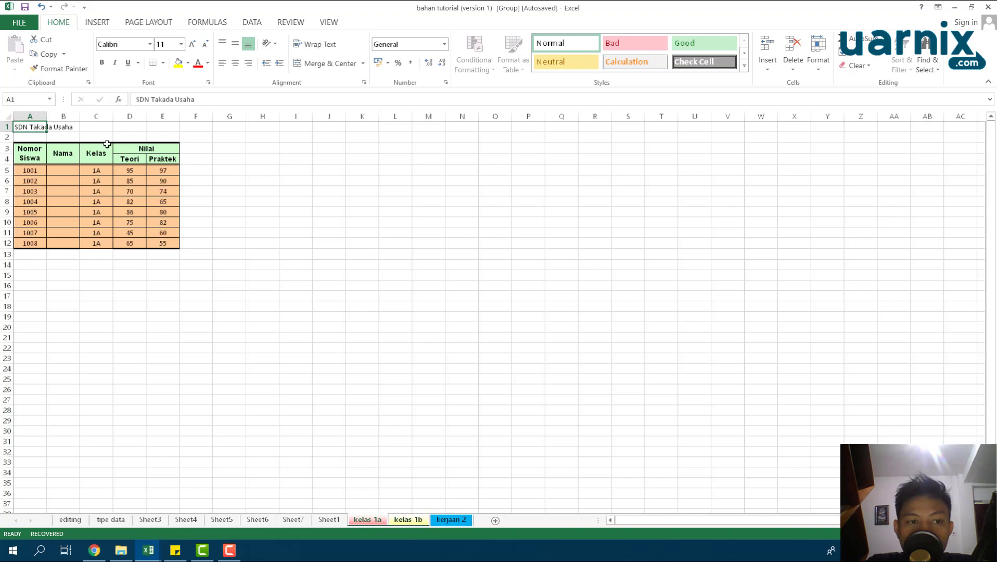
Merge and centre the title across A1:E2, middle-align it at size 18, and verify on kelas 1b
left_click_drag(35, 127, 161, 135)
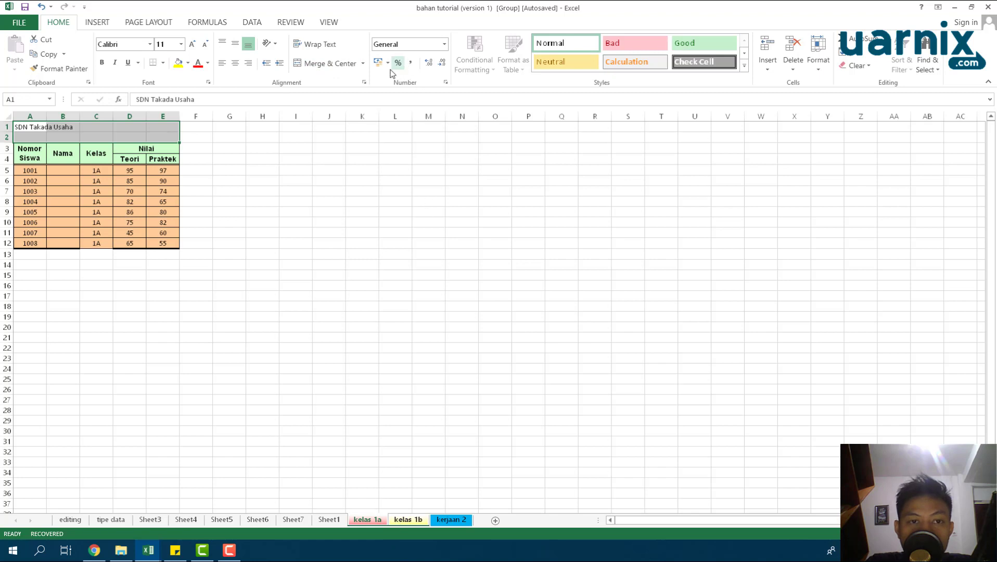
left_click(327, 63)
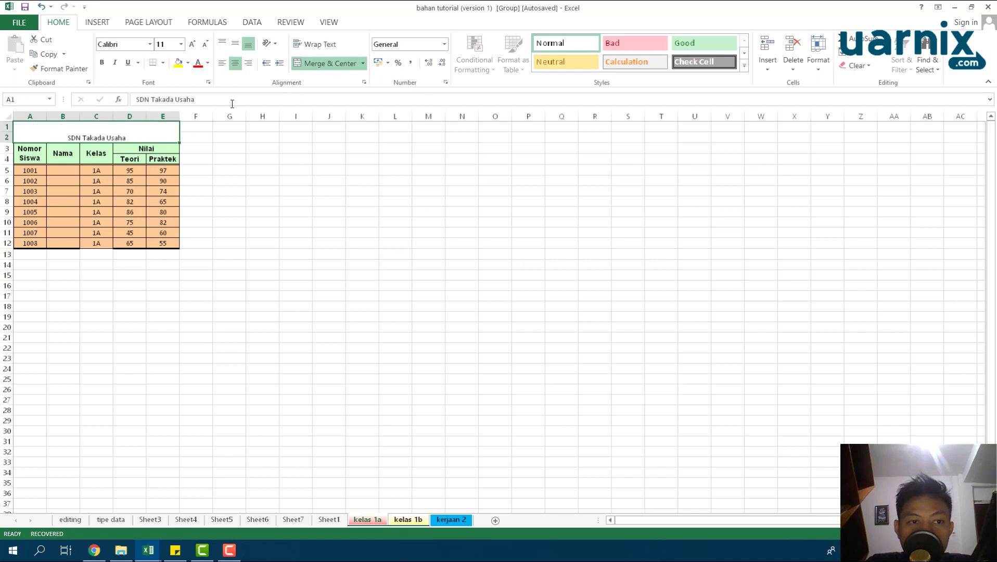
left_click(235, 44)
left_click(192, 45)
left_click(192, 45)
left_click(193, 44)
left_click(341, 203)
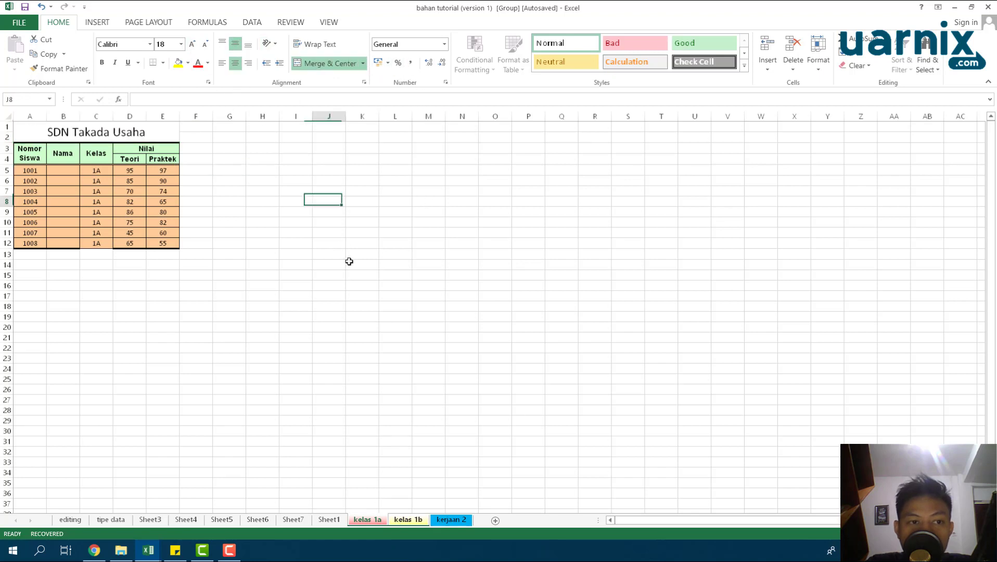
left_click(415, 521)
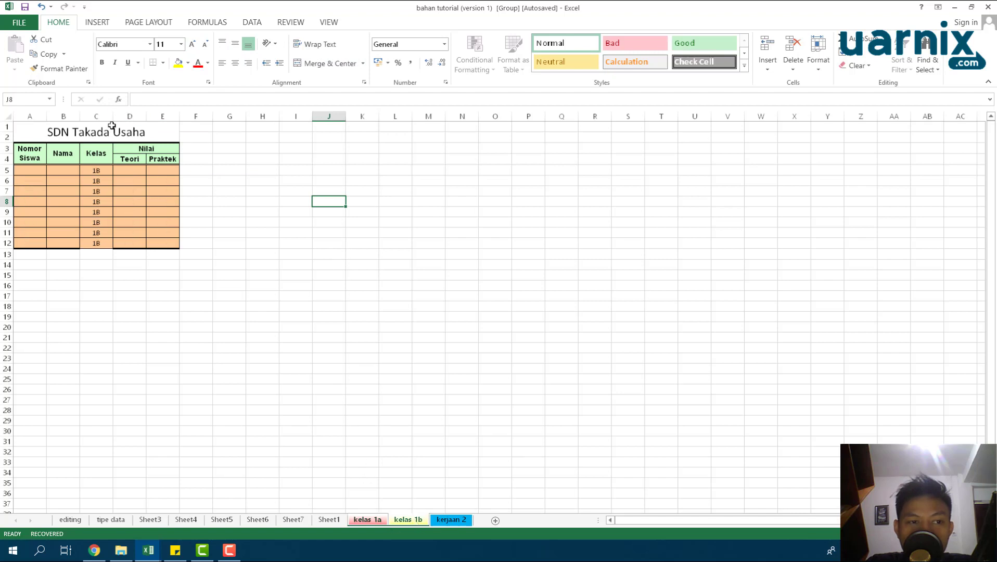
left_click(386, 520)
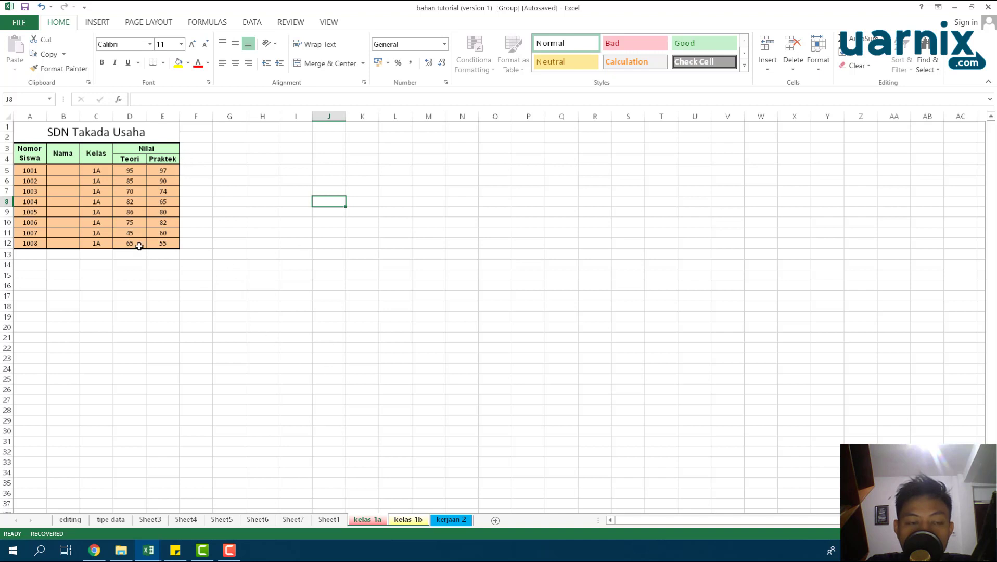
Glance at kelas 1b and 1a, then go to Sheet1 to ungroup the class sheets
left_click(418, 523)
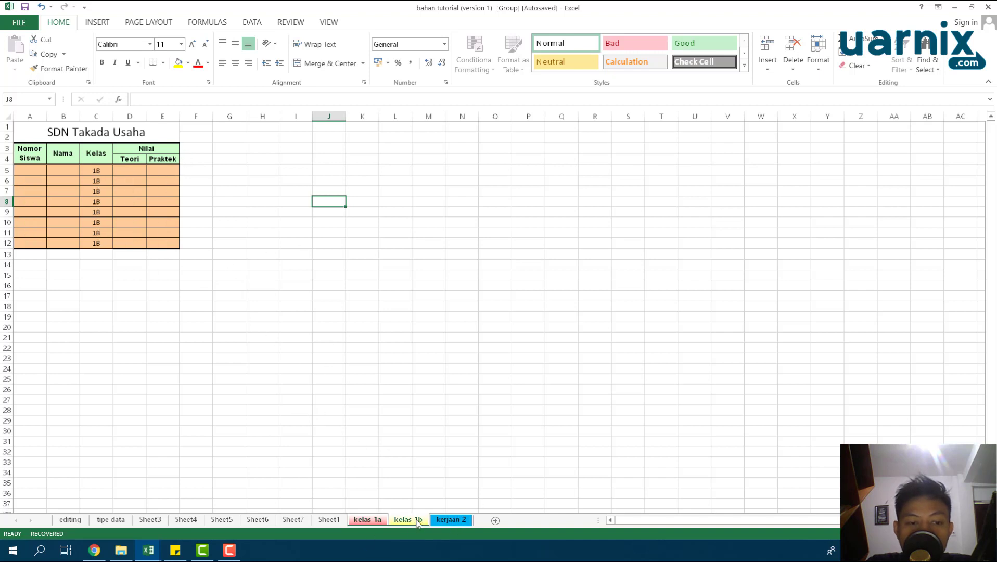
left_click(357, 523)
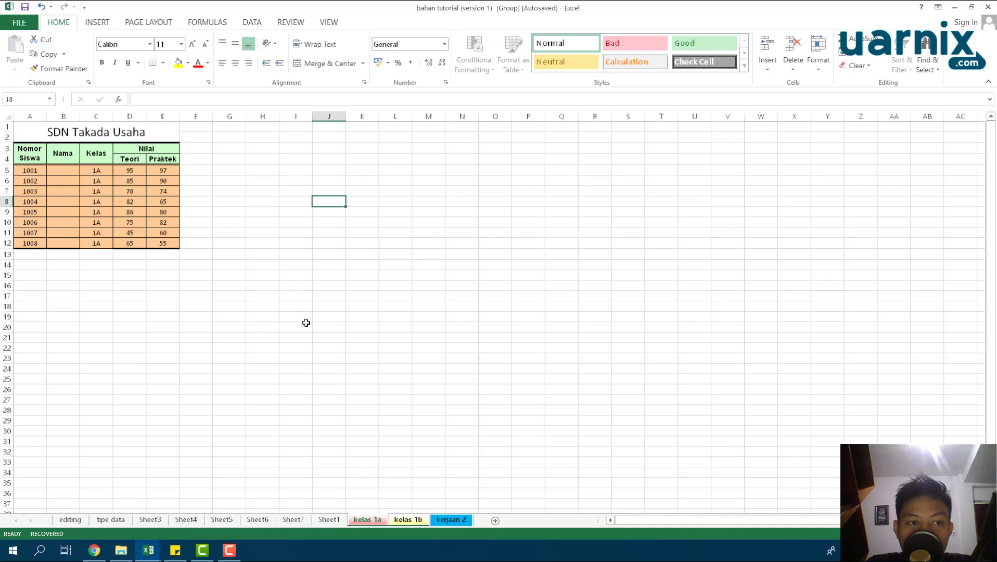
left_click(339, 519)
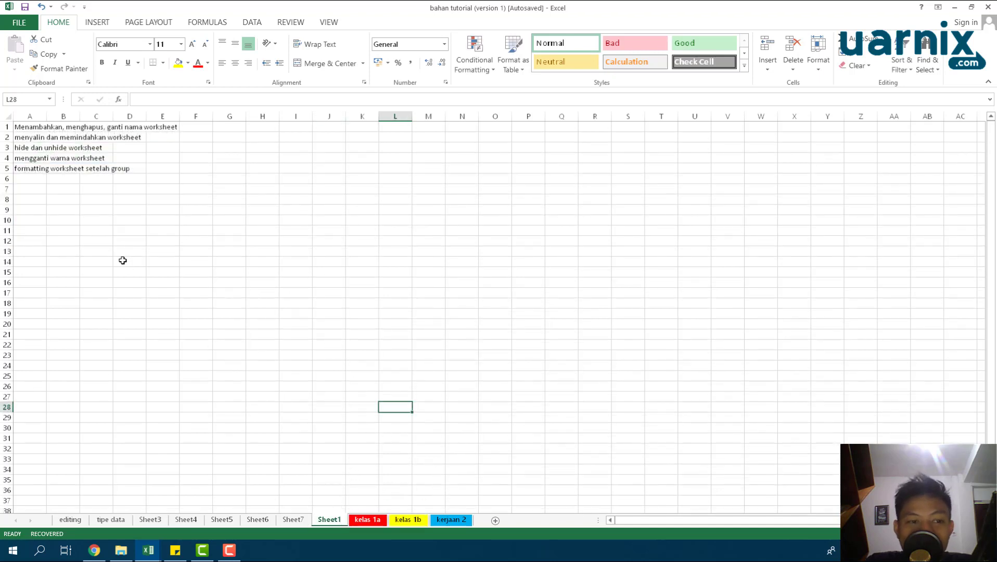
Open kelas 1a, select its merged title, and group kelas 1b with it again
left_click(360, 519)
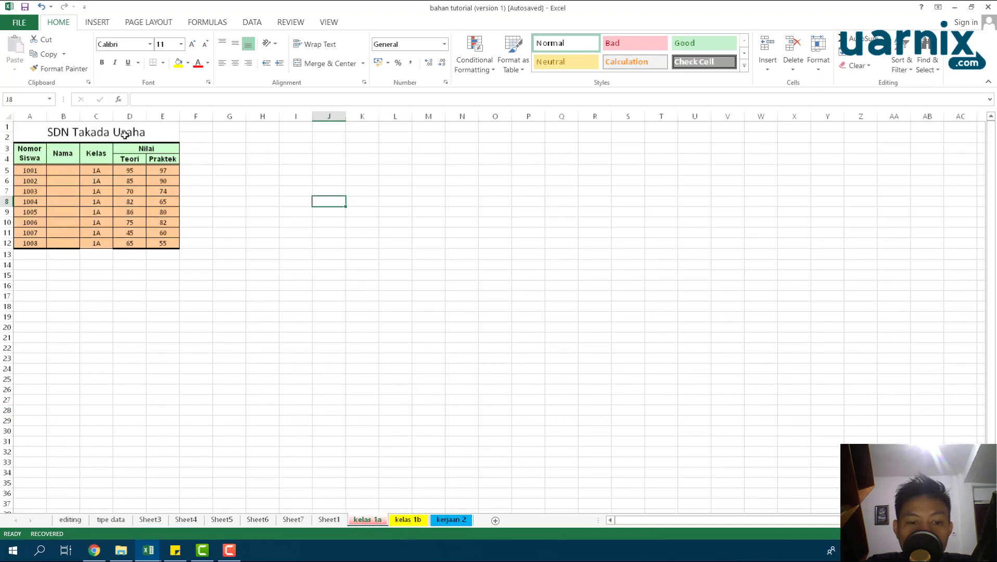
left_click(125, 134)
left_click(408, 521, "ctrl")
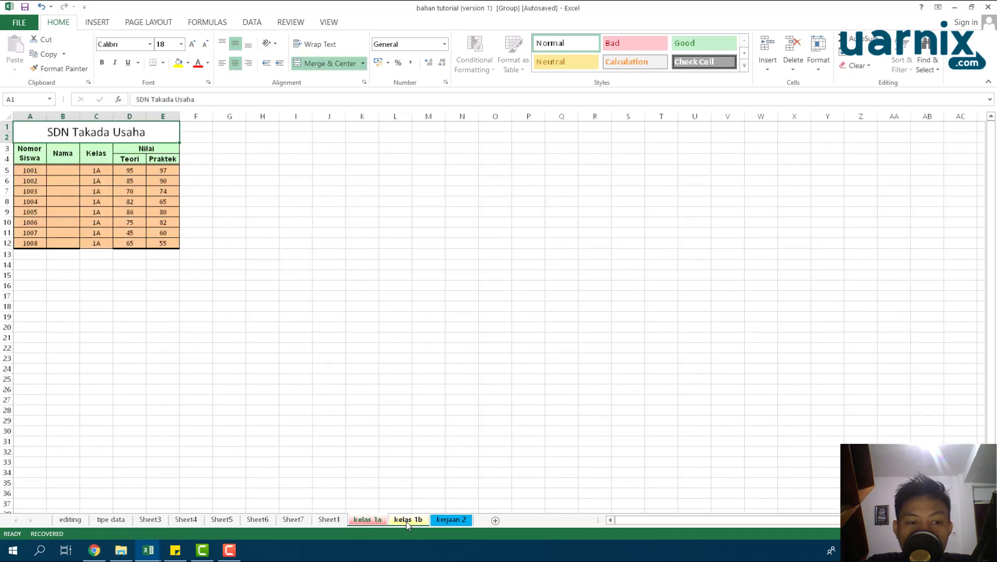